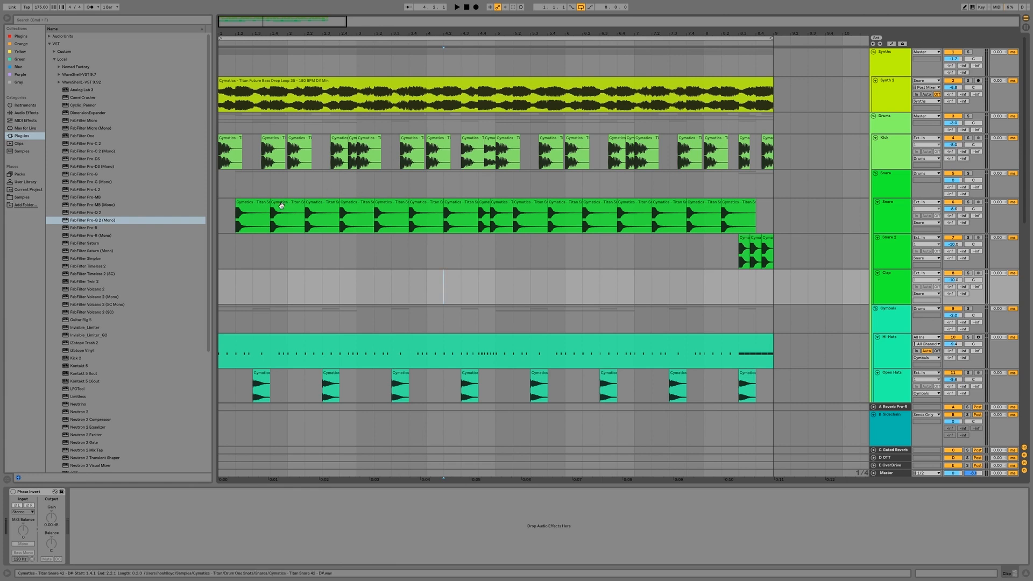
# Play the full arrangement from the beginning and select the Snare group track
pyautogui.click(219, 220)
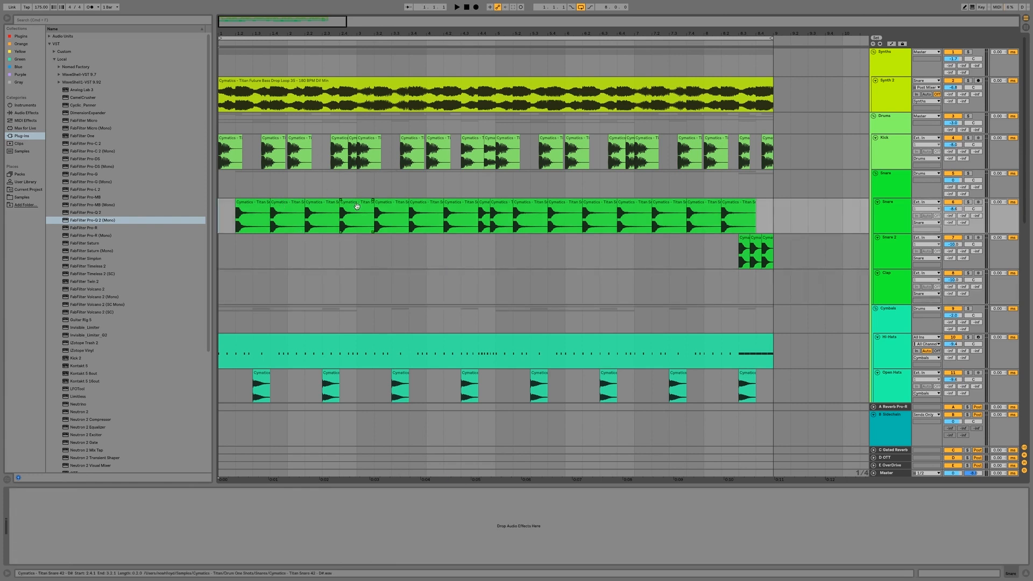
pyautogui.press('space')
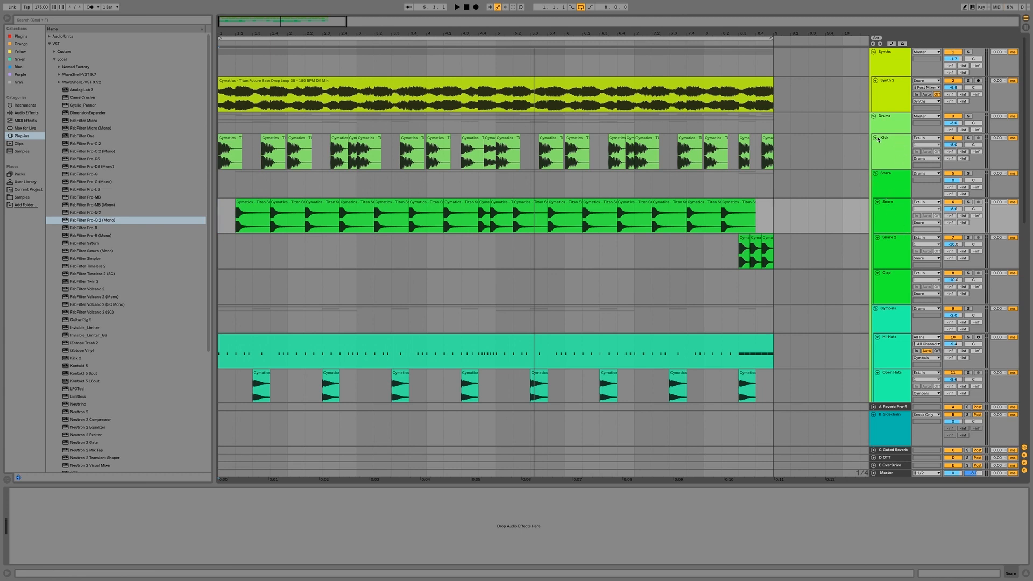
pyautogui.click(897, 171)
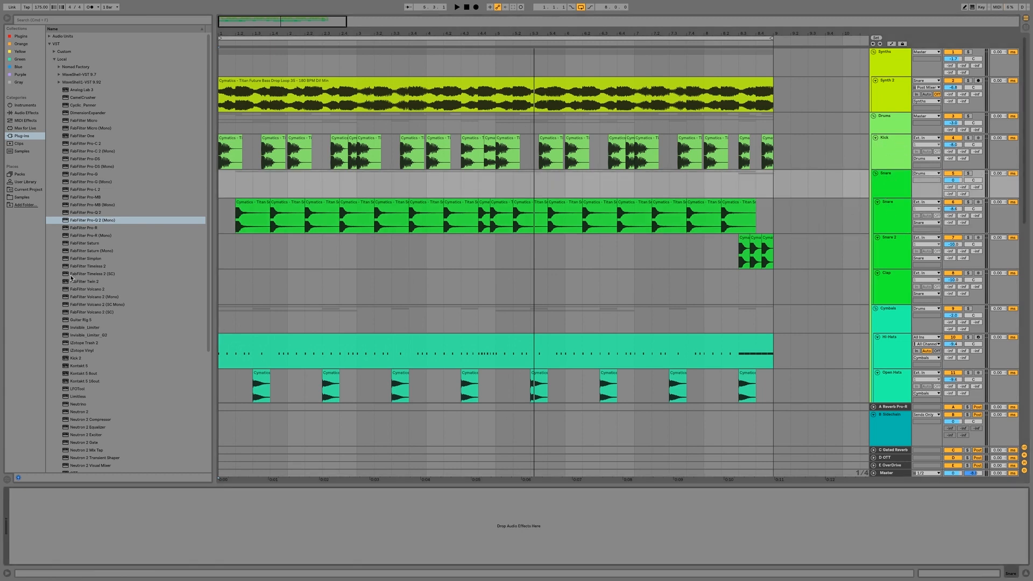
# Solo the Snare group, play its clips from the start, and select the group track
pyautogui.click(735, 252)
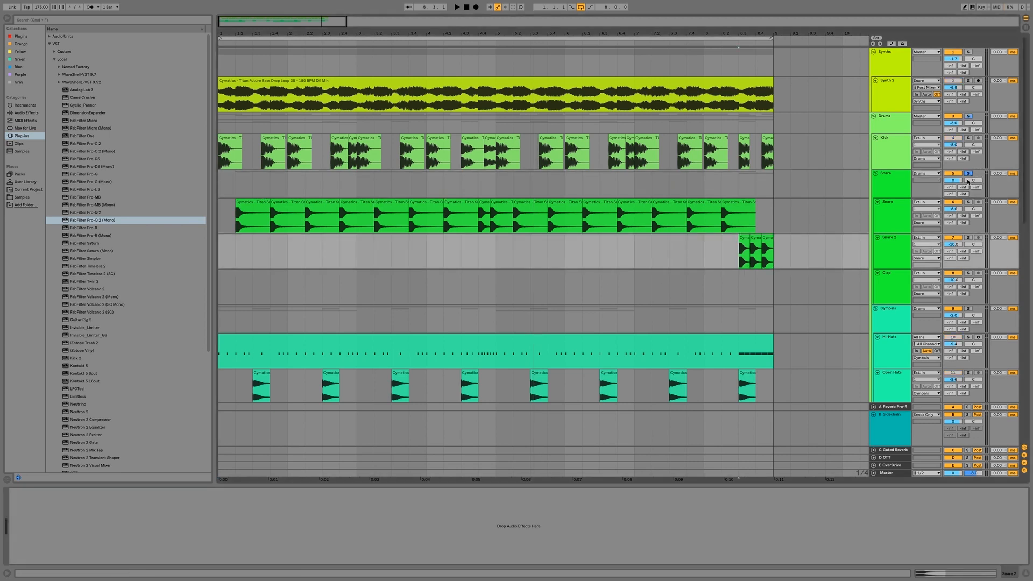
pyautogui.press('space')
pyautogui.press('space')
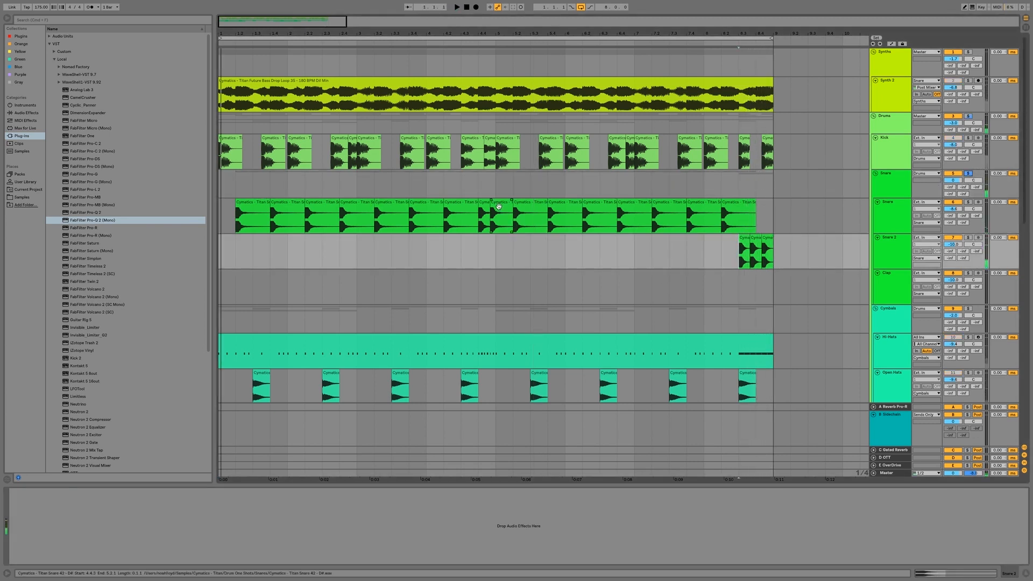
pyautogui.click(498, 206)
pyautogui.press('space')
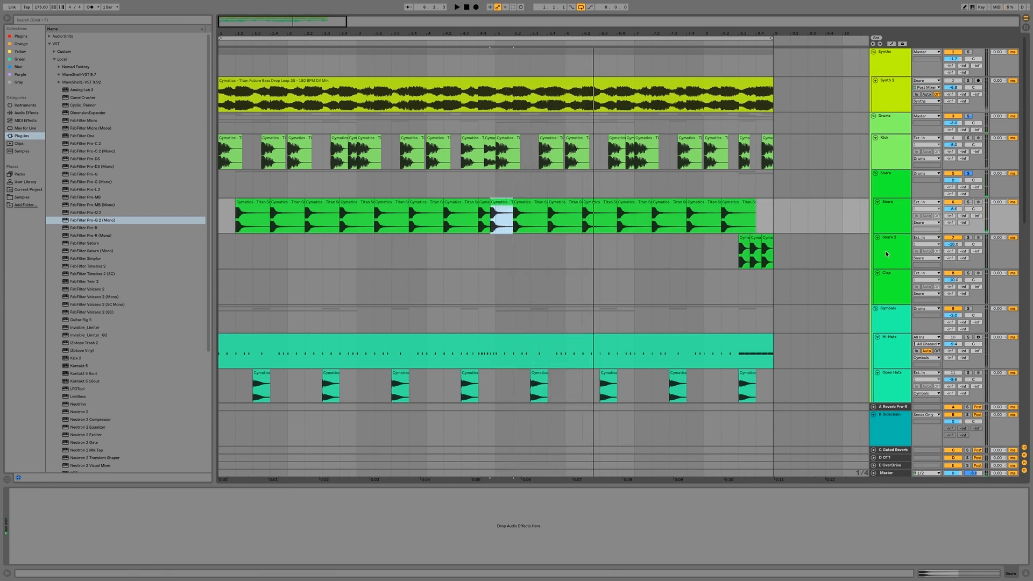
pyautogui.click(891, 192)
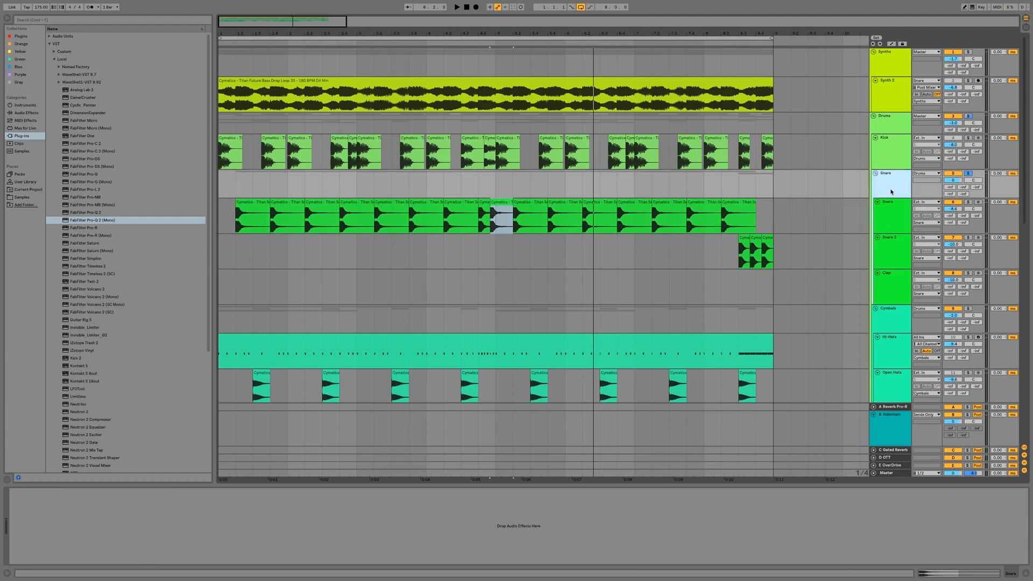
pyautogui.click(93, 213)
pyautogui.doubleClick(92, 212)
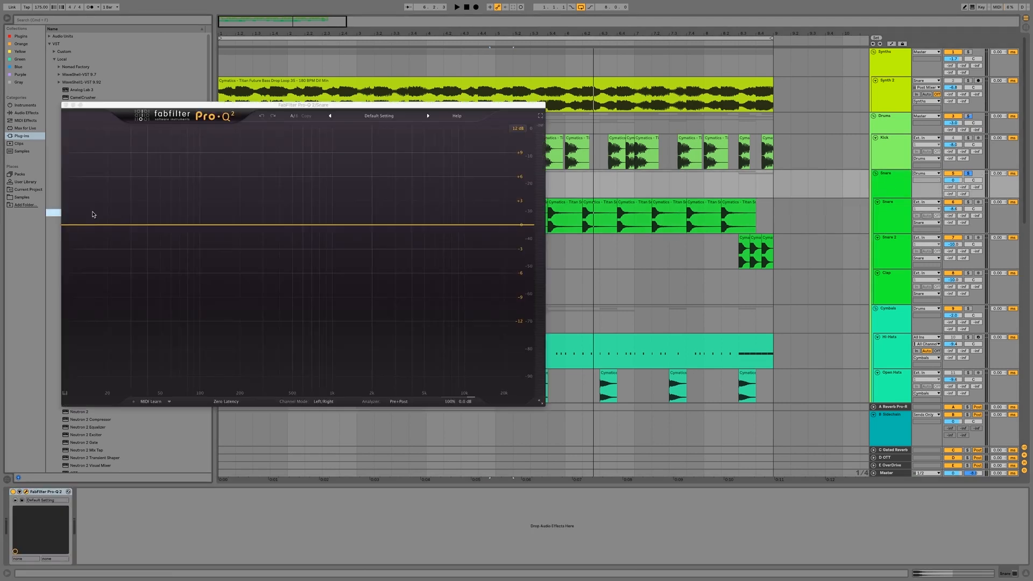
pyautogui.click(44, 491)
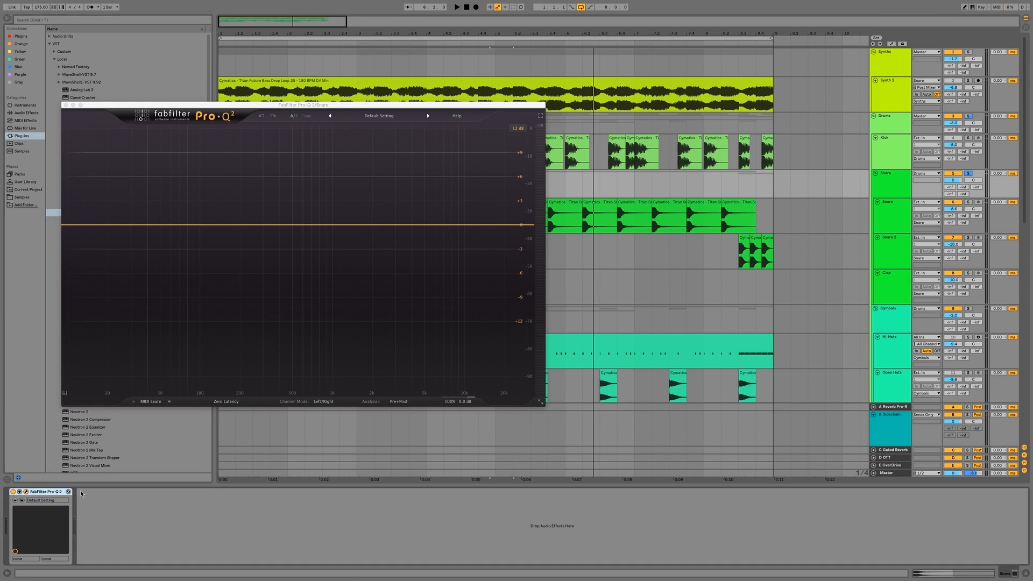
pyautogui.press('Delete')
# Add FabFilter Pro-Q 2 (Mono) to the Snare group and boost a narrow bell about 3.1 dB at about 310 Hz
pyautogui.doubleClick(92, 220)
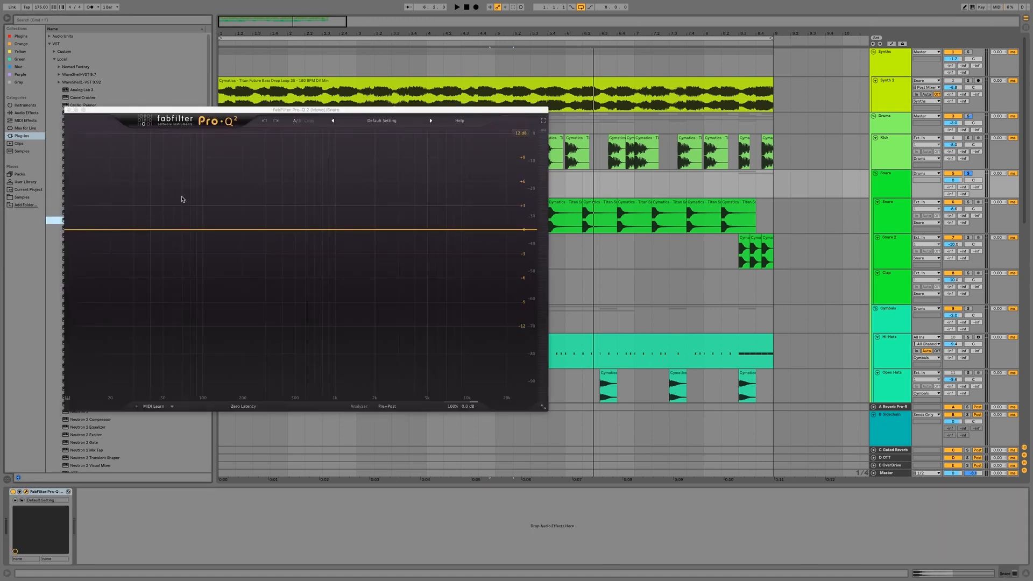
pyautogui.press('space')
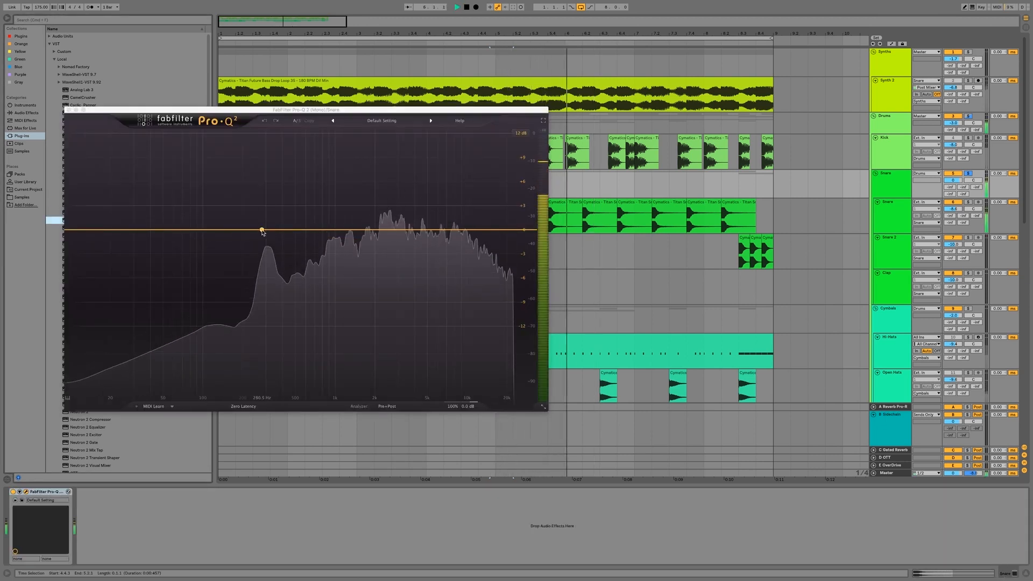
pyautogui.moveTo(270, 231); pyautogui.dragTo(270, 205)
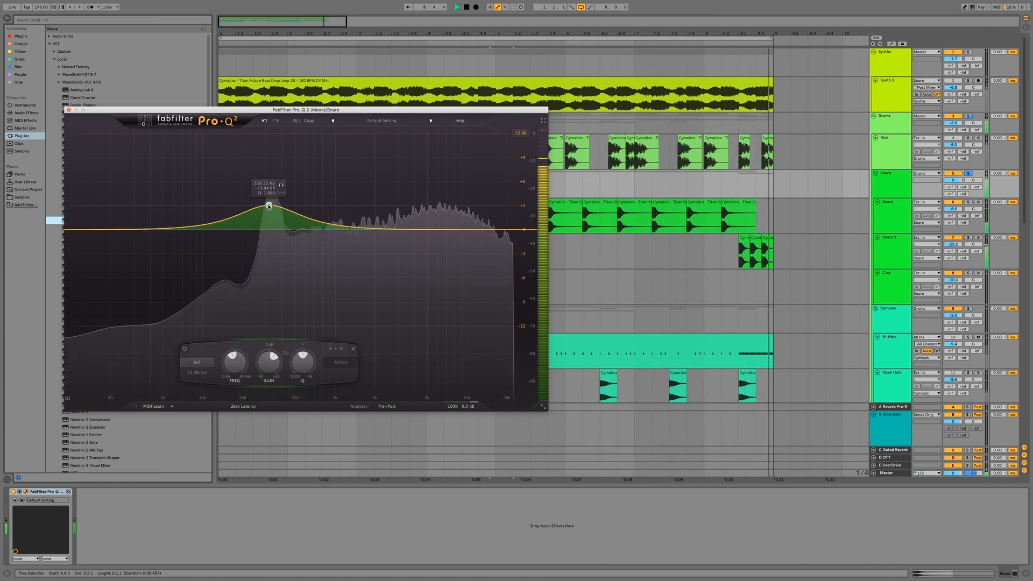
pyautogui.scroll(3, 270, 211)
pyautogui.scroll(6, 270, 212)
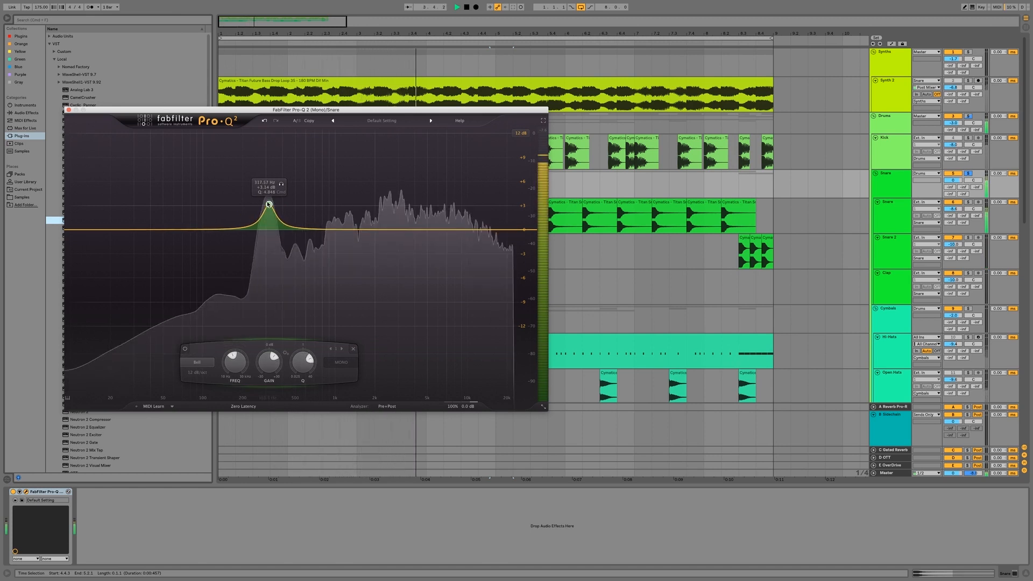
pyautogui.moveTo(269, 205); pyautogui.dragTo(268, 205)
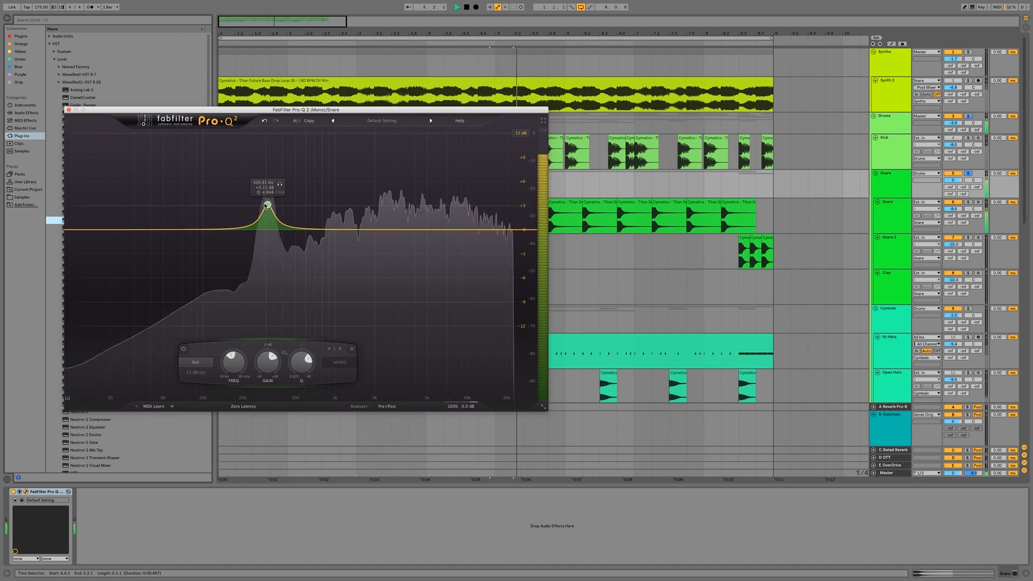
# Add a High Shelf band at about 7.5 kHz to the snare EQ with a gain of about 2.2 dB
pyautogui.click(454, 229)
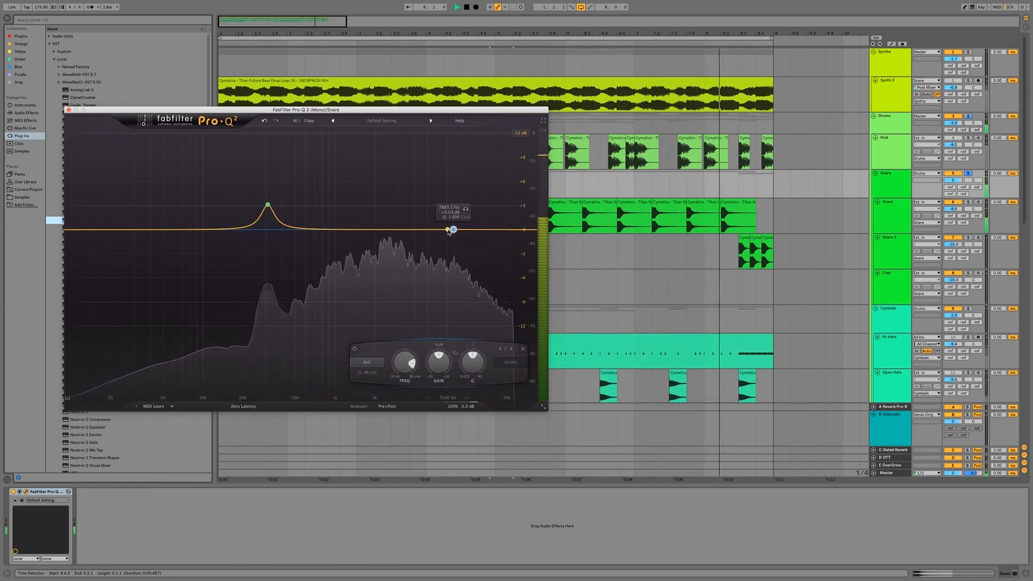
pyautogui.click(370, 367)
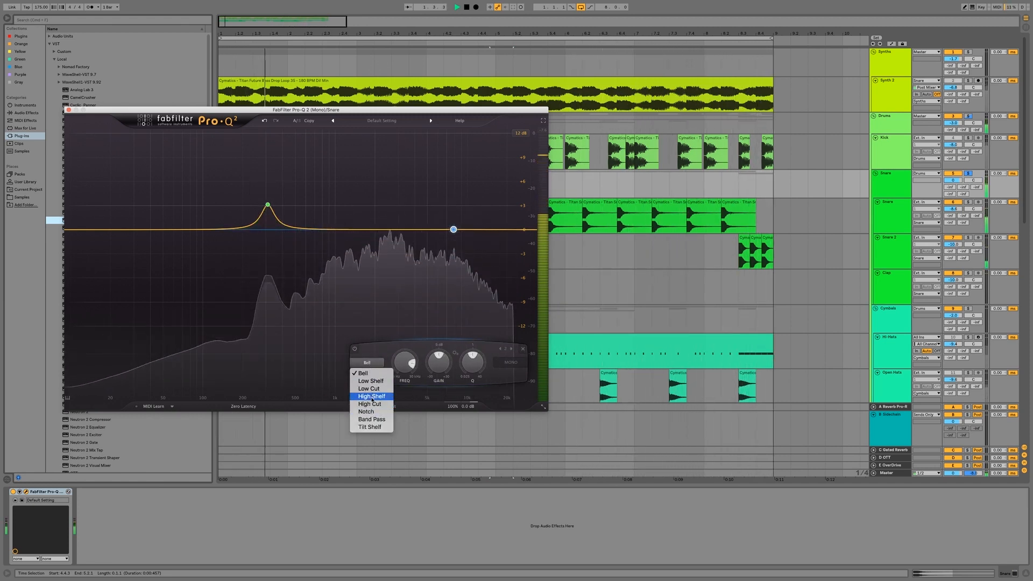
pyautogui.click(372, 397)
pyautogui.moveTo(453, 229); pyautogui.dragTo(452, 213)
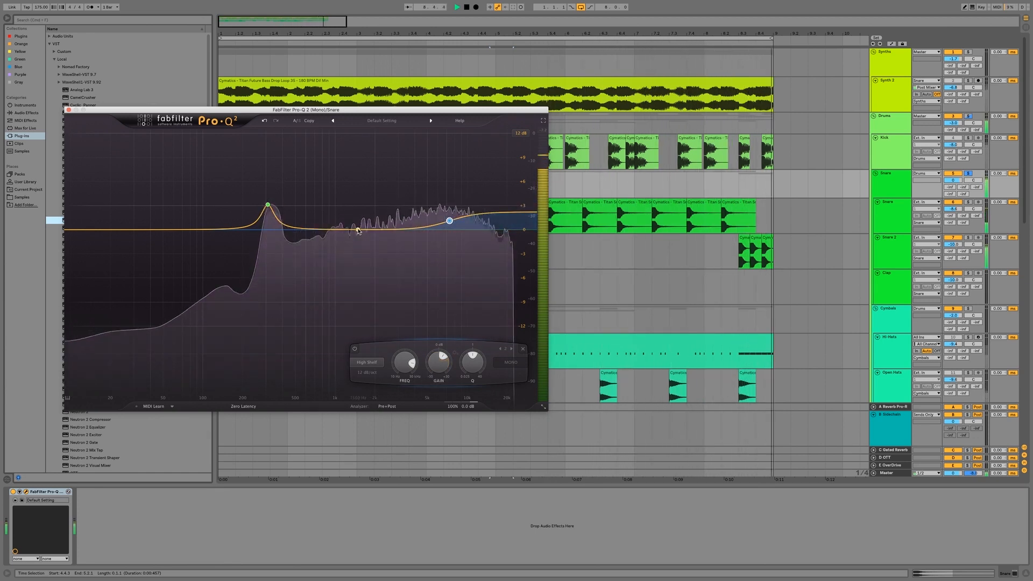
# Cut the snare by about 3.4 dB with a narrow bell band at about 660 Hz
pyautogui.moveTo(346, 232); pyautogui.dragTo(310, 241)
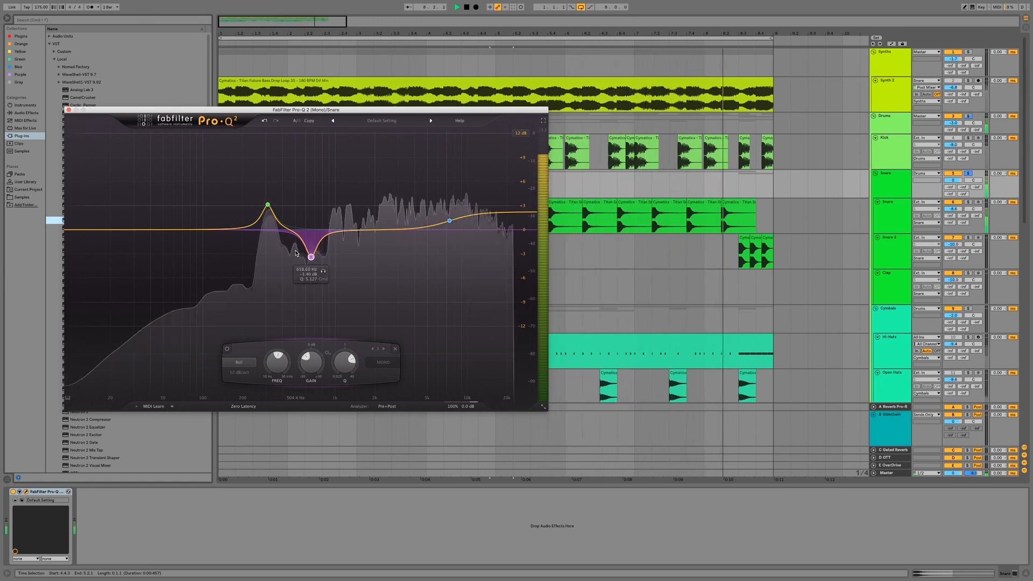
pyautogui.click(322, 271)
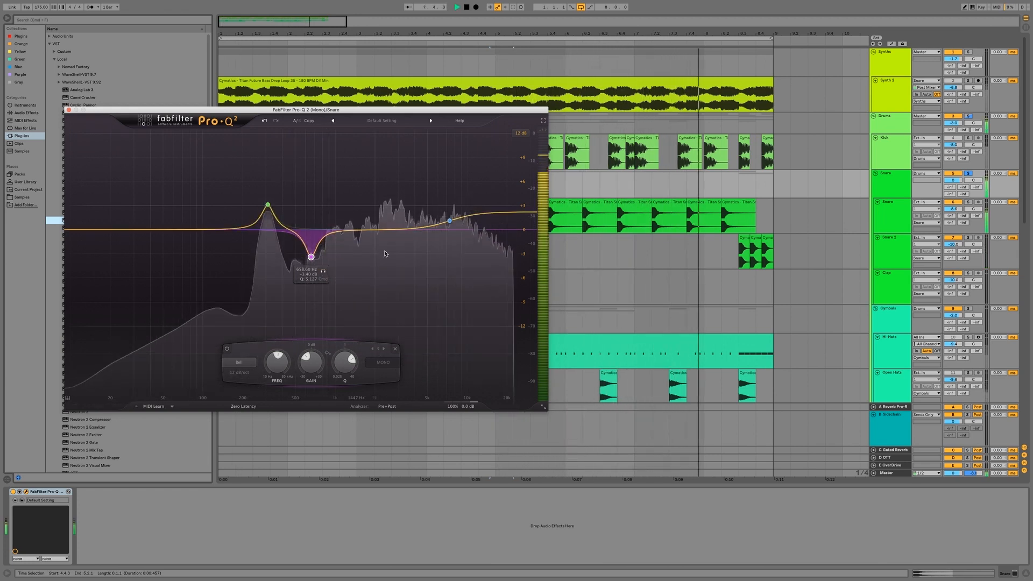
pyautogui.press('space')
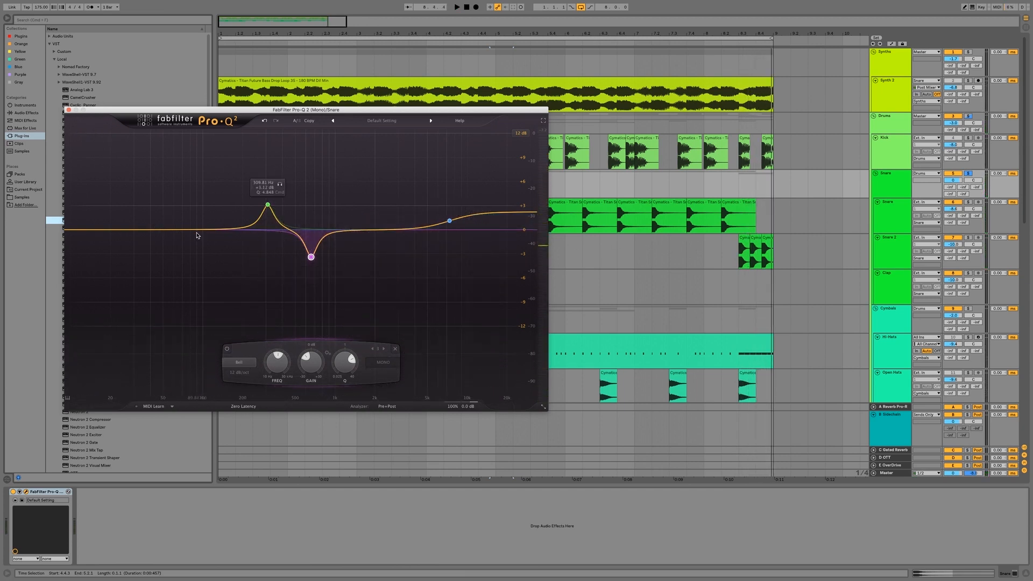
# Add a Low Cut band to the snare EQ at about 87 Hz
pyautogui.click(195, 231)
pyautogui.click(123, 362)
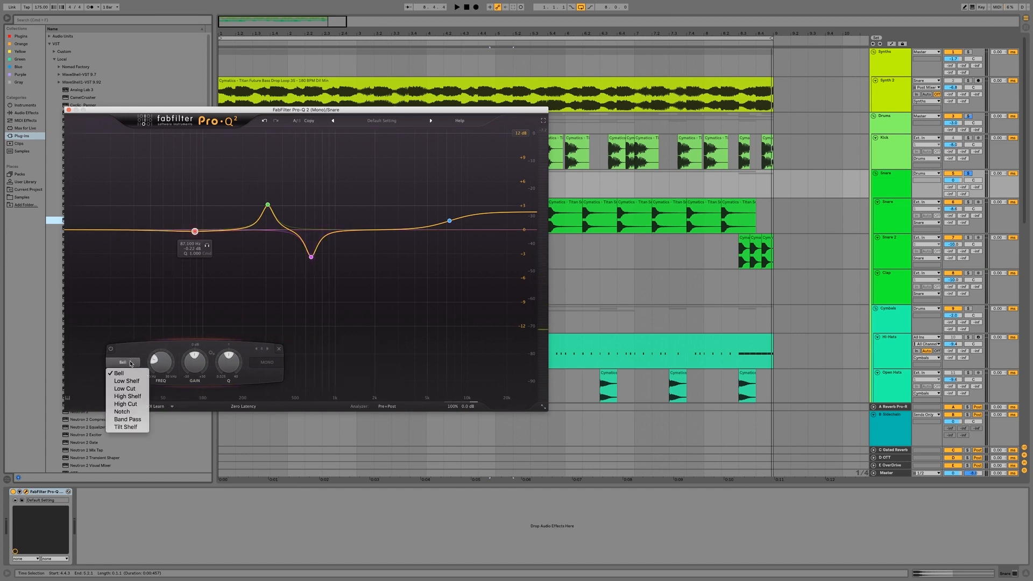
pyautogui.click(129, 388)
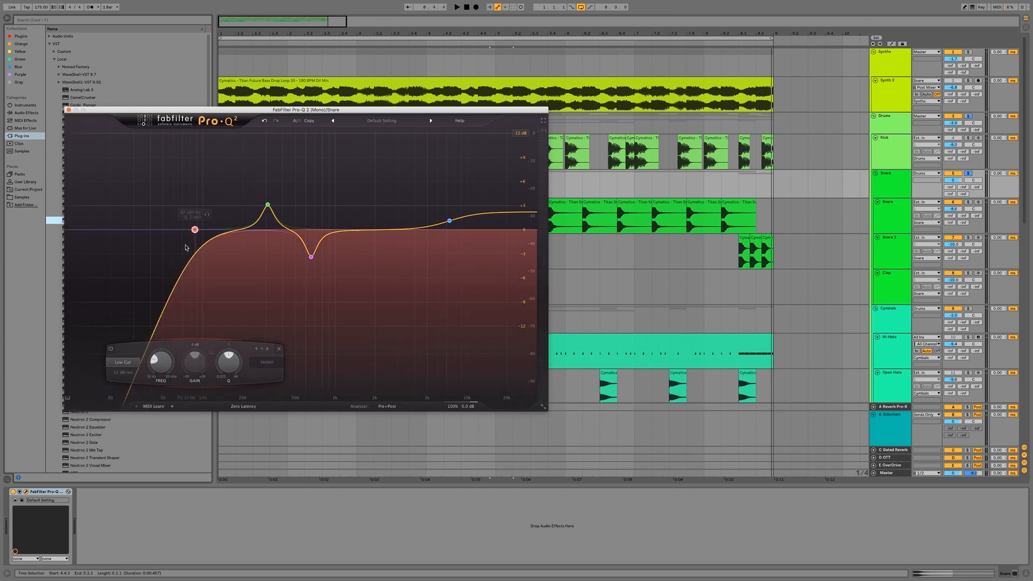
# Unsolo the Snare group and raise the low cut's frequency to just below the low boost while the full mix plays
pyautogui.click(969, 175)
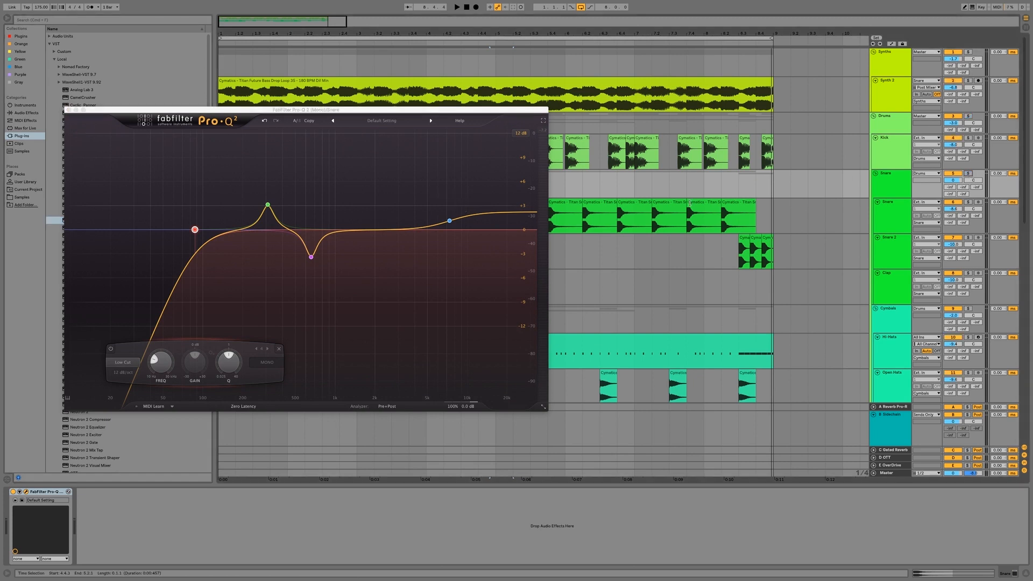
pyautogui.press('space')
pyautogui.moveTo(194, 230); pyautogui.dragTo(231, 228)
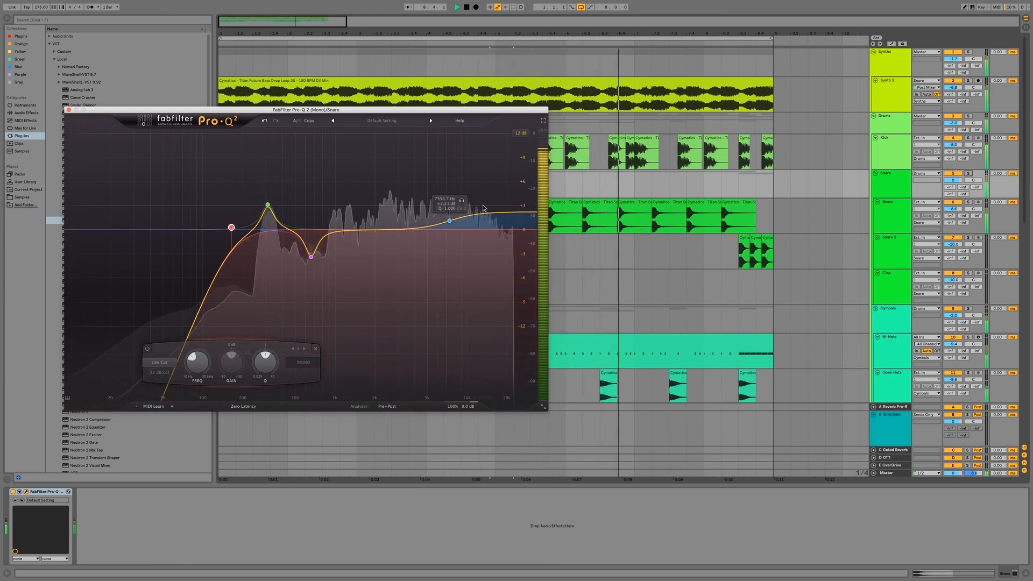
pyautogui.press('space')
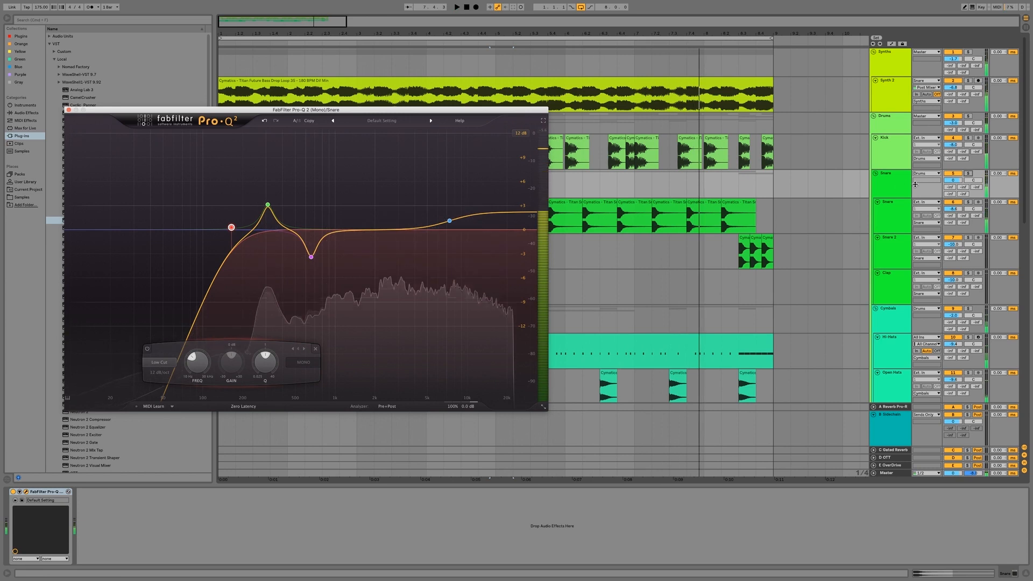
# Compare the full mix with the snare EQ bypassed and enabled, and close the EQ window
pyautogui.press('space')
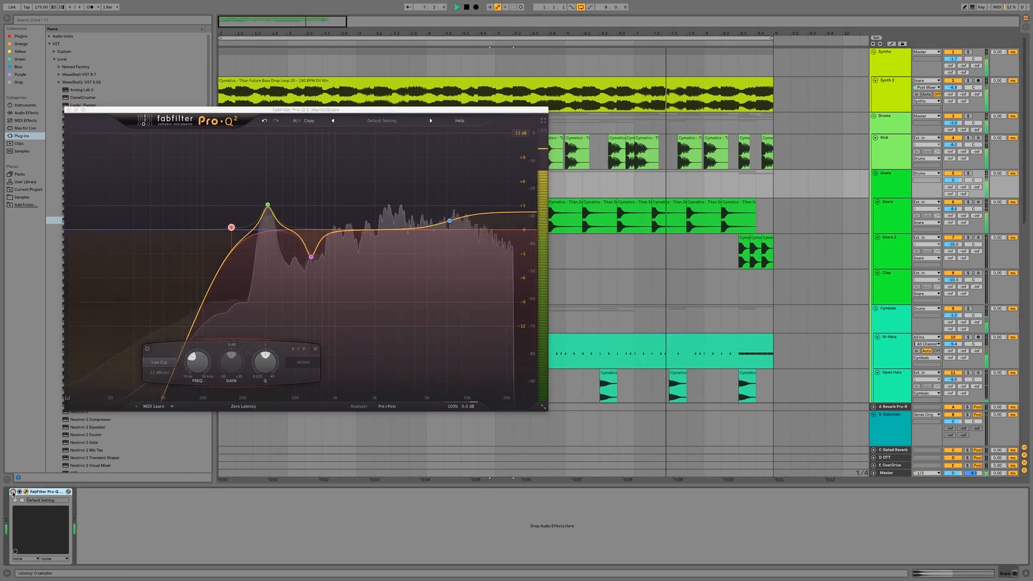
pyautogui.click(13, 491)
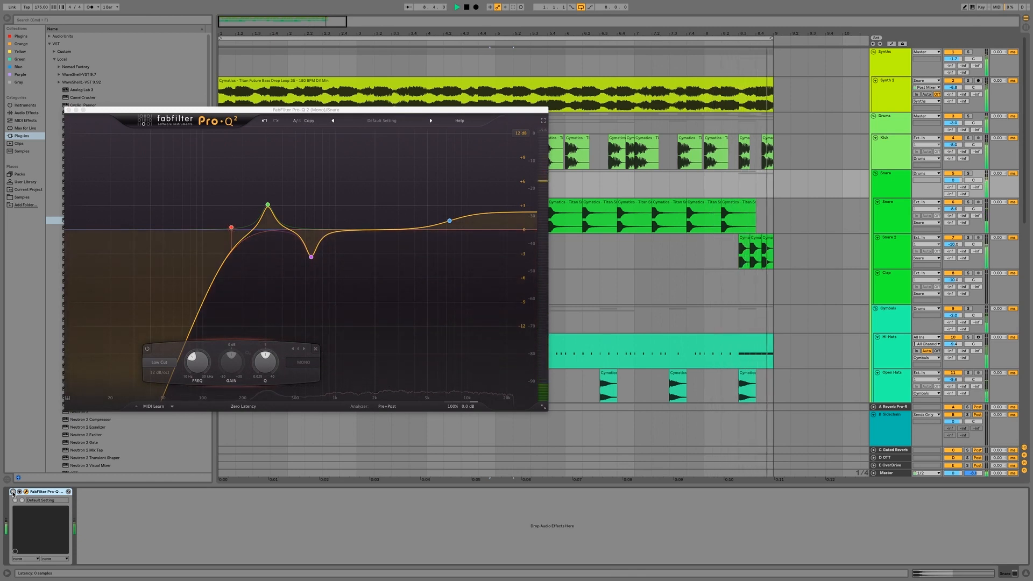
pyautogui.click(13, 491)
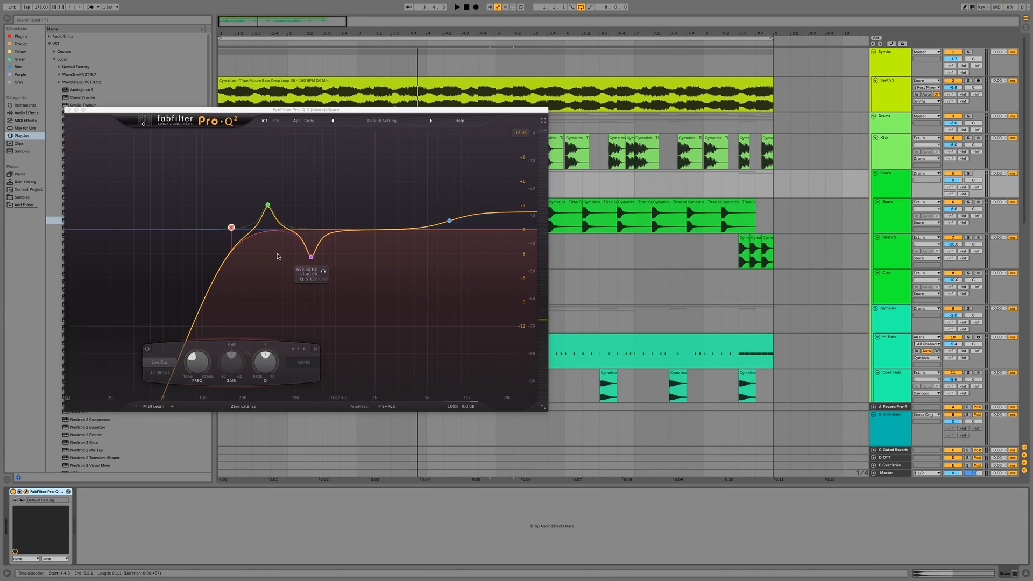
pyautogui.click(69, 109)
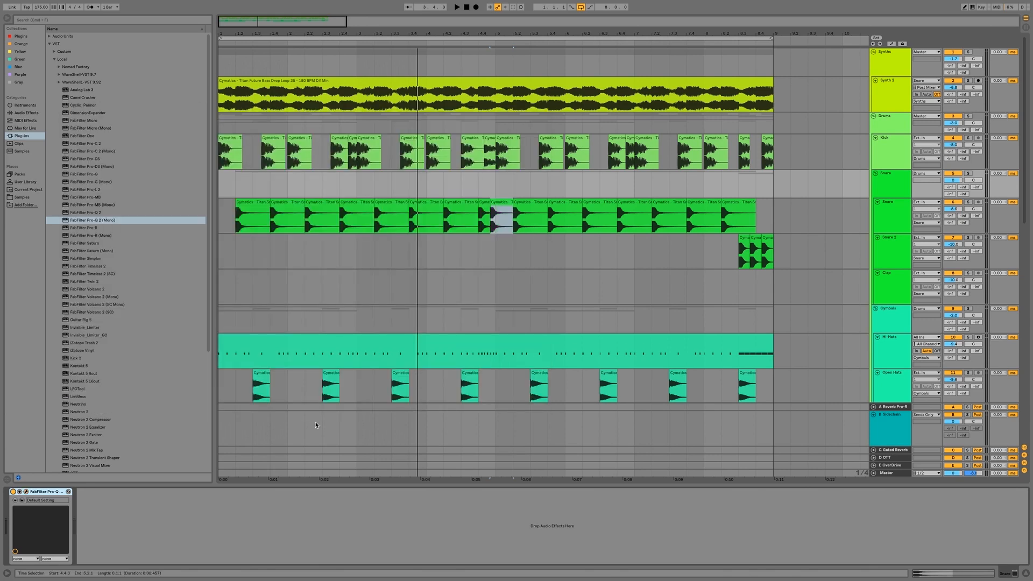
pyautogui.click(14, 492)
pyautogui.press('space')
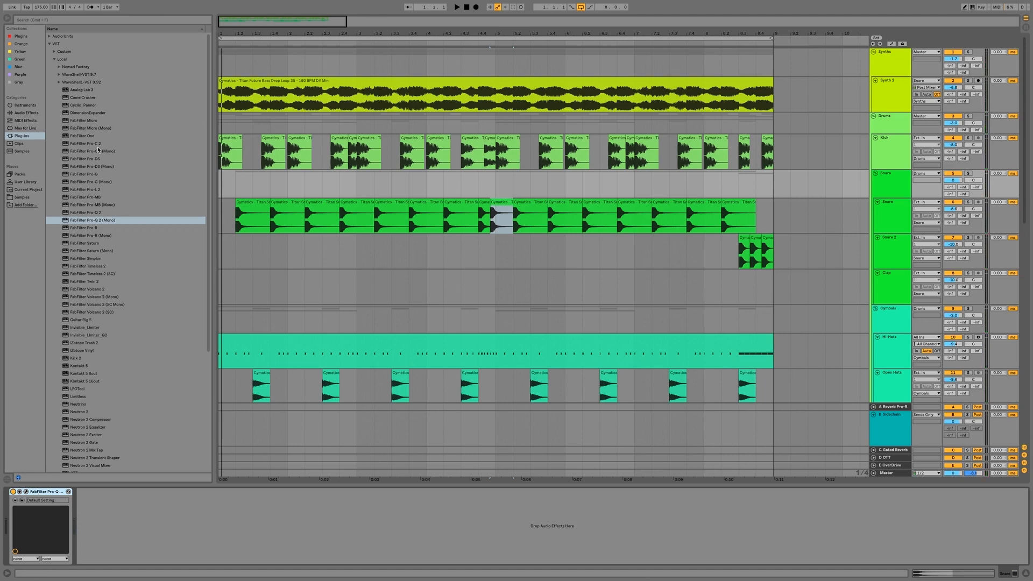
# Add the FabFilter Pro-G (Mono) gate after the EQ on the Snare group, then solo and play the group
pyautogui.doubleClick(96, 181)
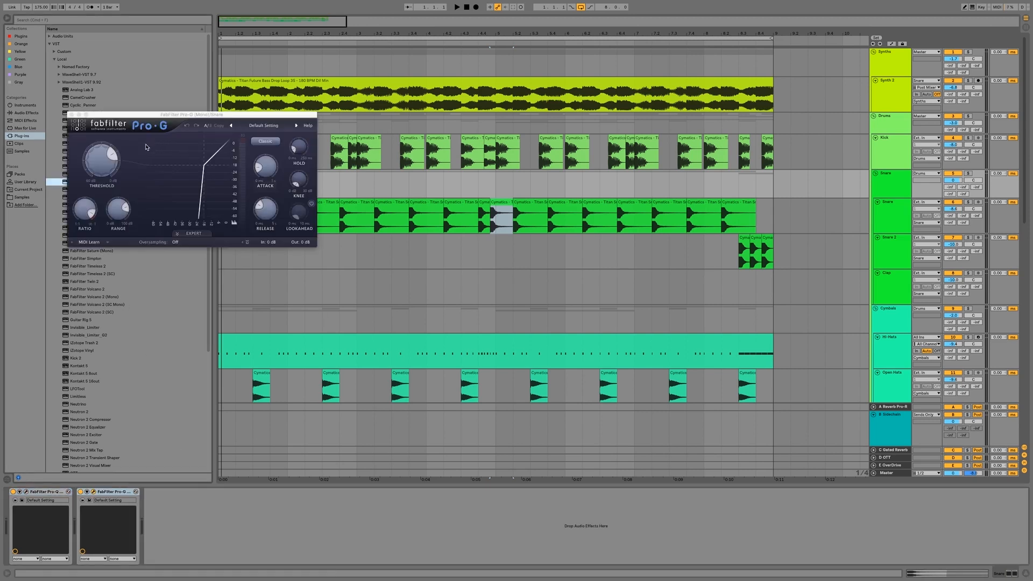
pyautogui.click(968, 173)
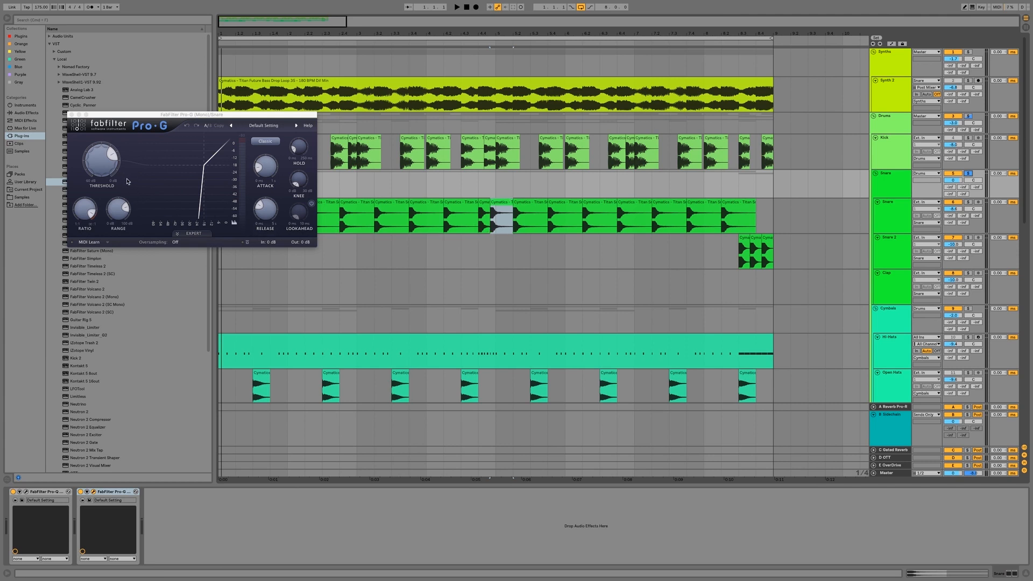
pyautogui.press('space')
# Adjust the snare gate's ratio and raise its threshold to about -10 dB while the soloed group plays
pyautogui.moveTo(92, 214)
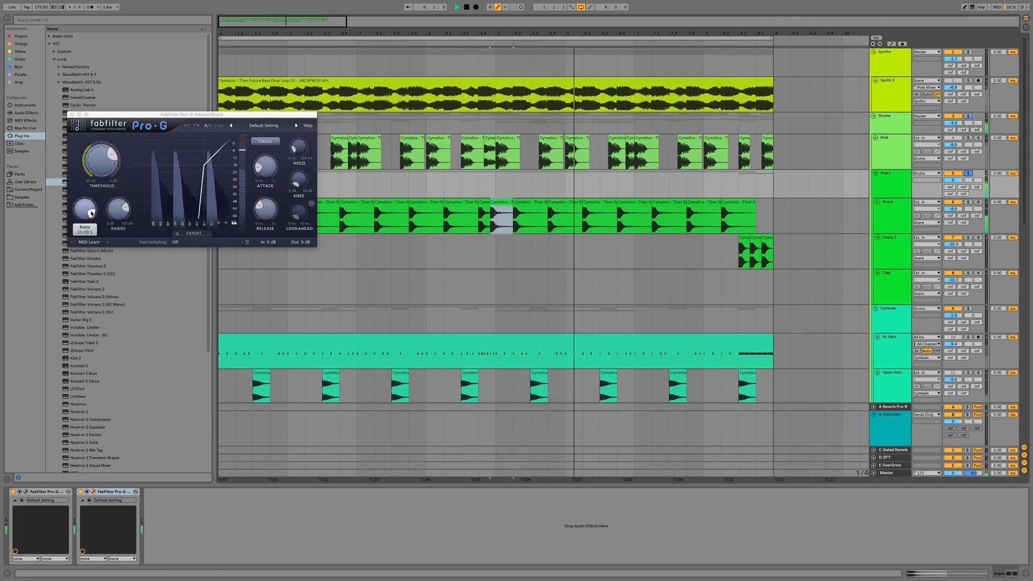
pyautogui.moveTo(91, 214)
pyautogui.mouseDown()
pyautogui.moveTo(67, 184)
pyautogui.moveTo(102, 206)
pyautogui.mouseUp()
pyautogui.press('space')
pyautogui.scroll(3, 95, 212)
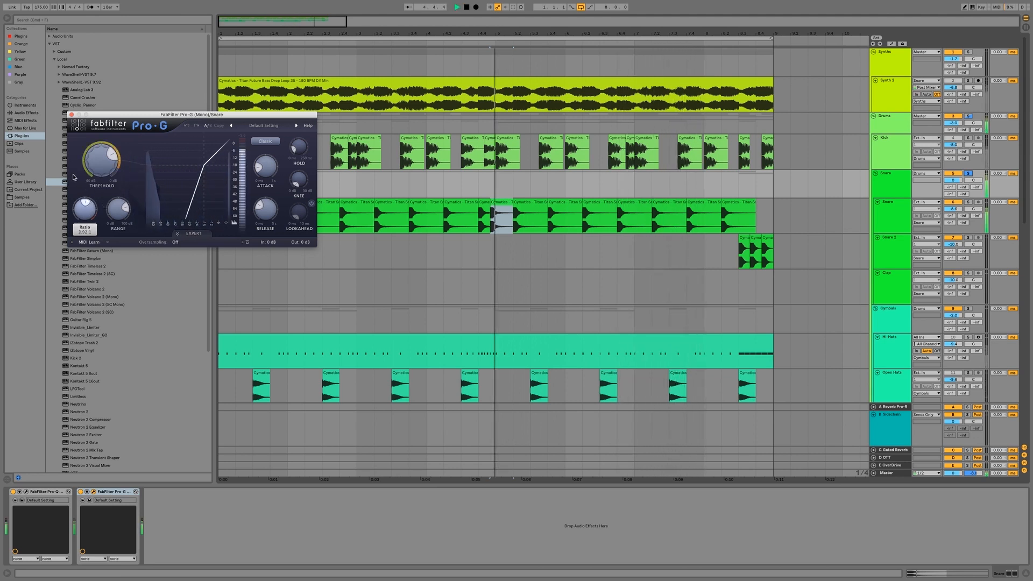
pyautogui.scroll(3, 95, 213)
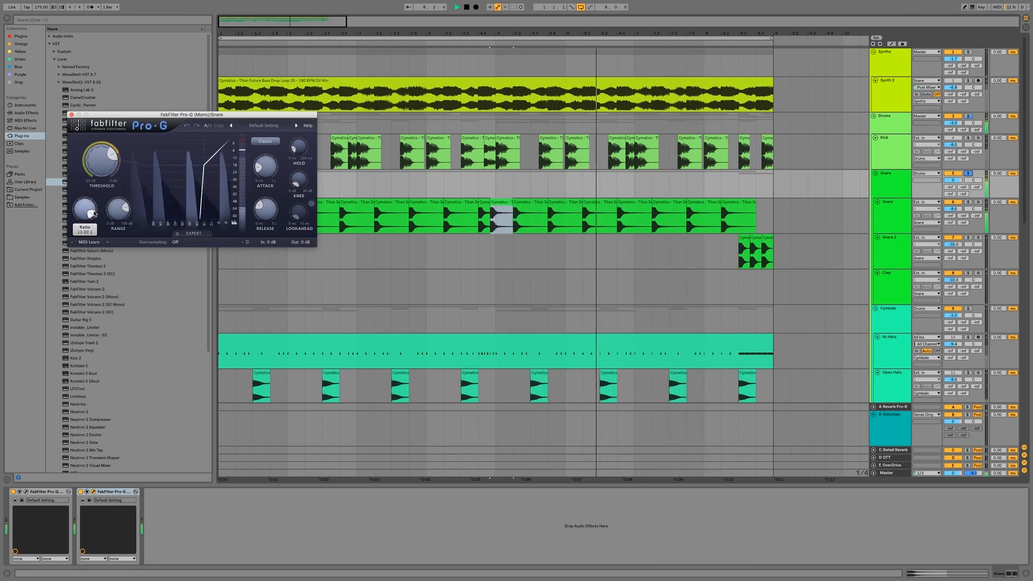
pyautogui.moveTo(107, 154)
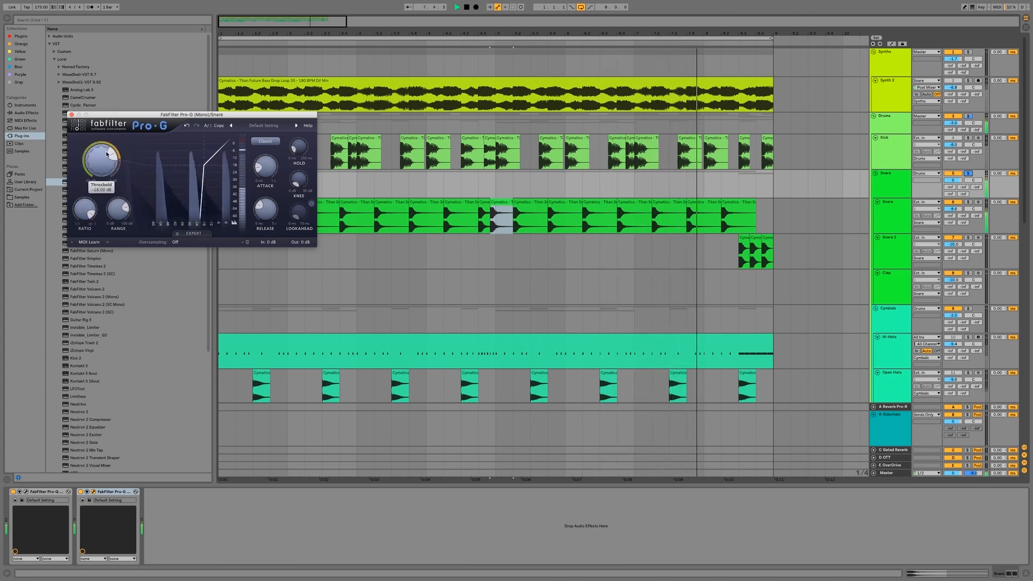
pyautogui.scroll(-4, 109, 146)
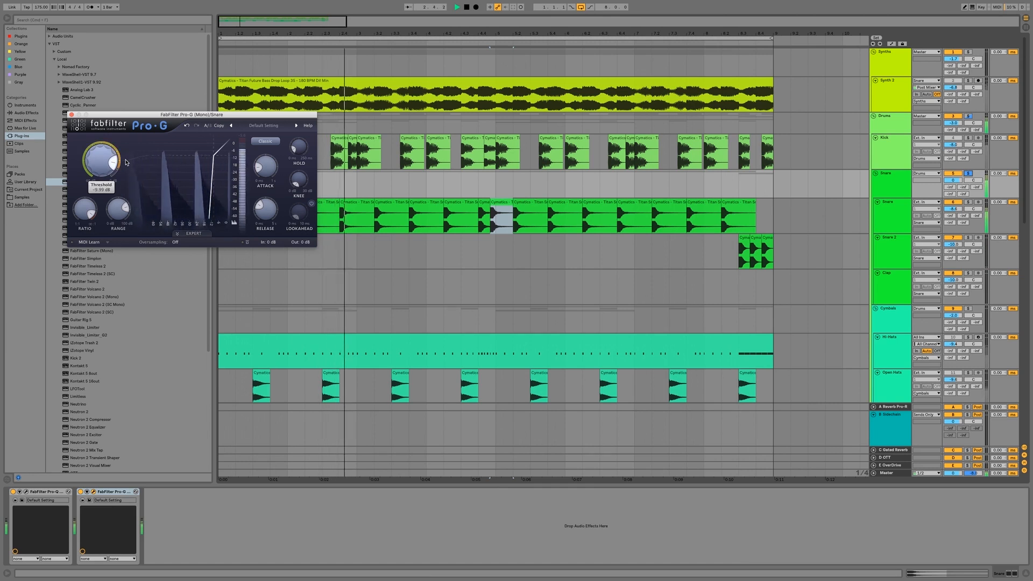
pyautogui.scroll(-1, 126, 162)
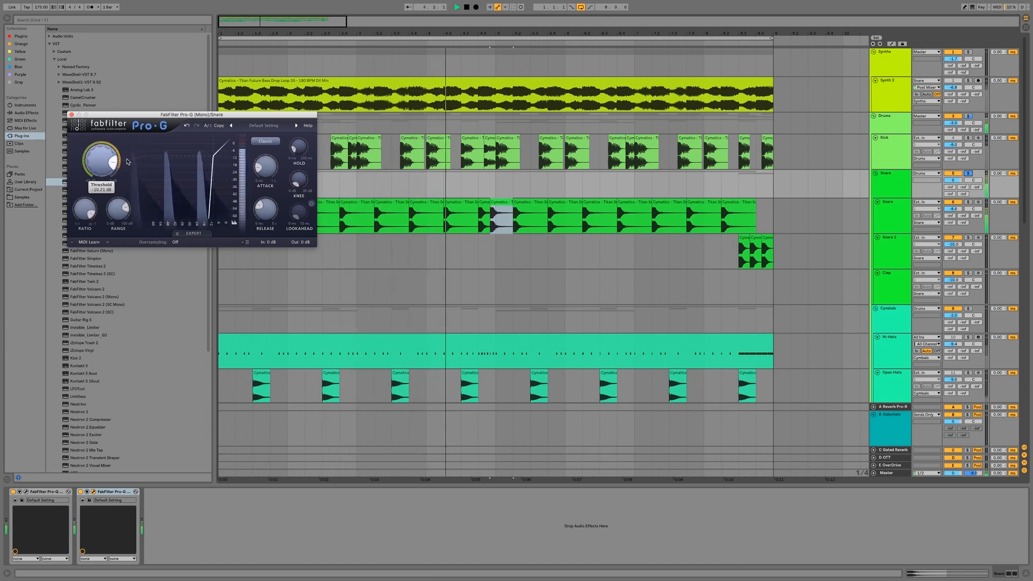
# Adjust the gate's range, and lengthen its release while the snare plays
pyautogui.moveTo(129, 210)
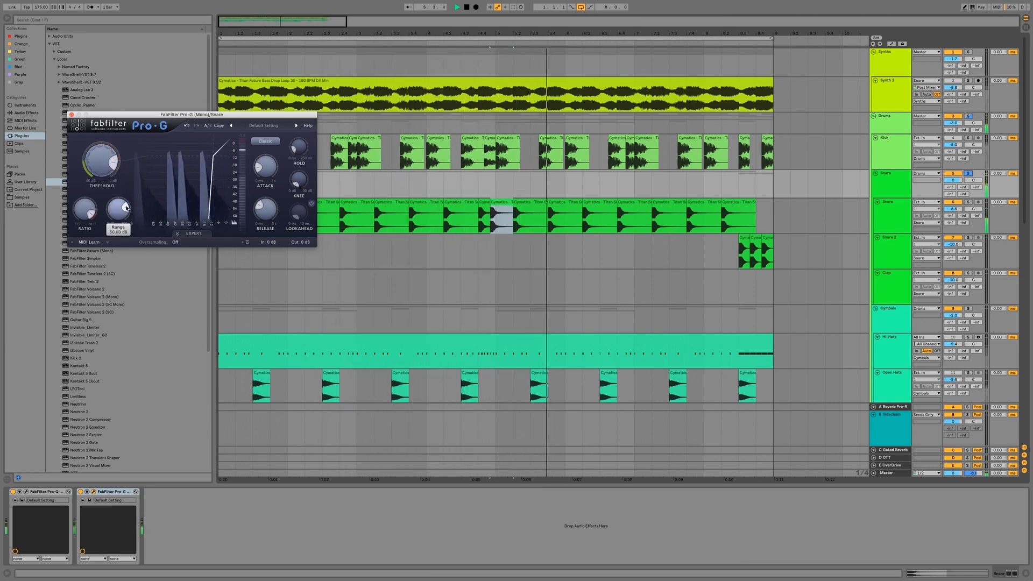
pyautogui.moveTo(125, 199); pyautogui.dragTo(127, 210)
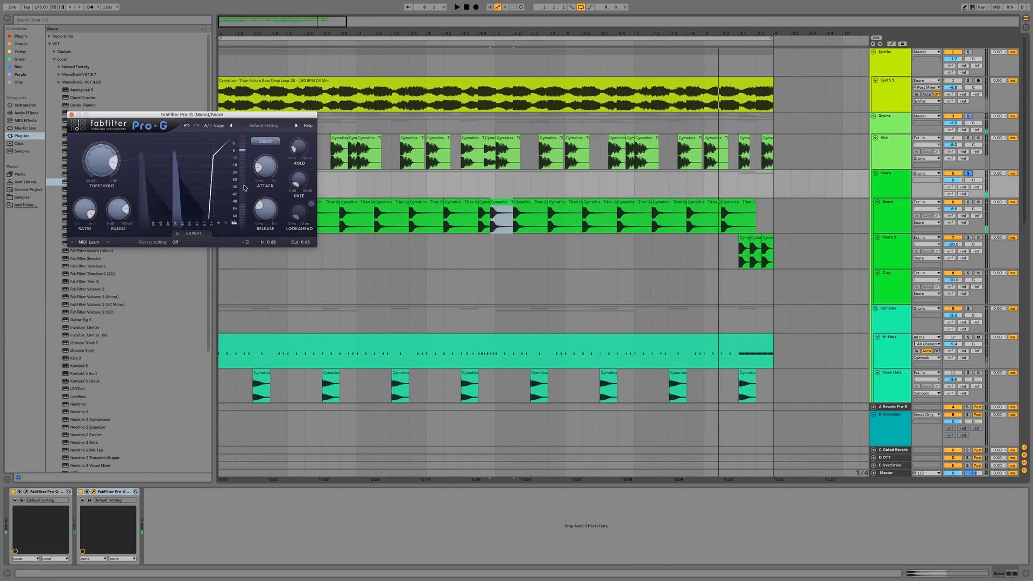
pyautogui.press('space')
pyautogui.moveTo(259, 205)
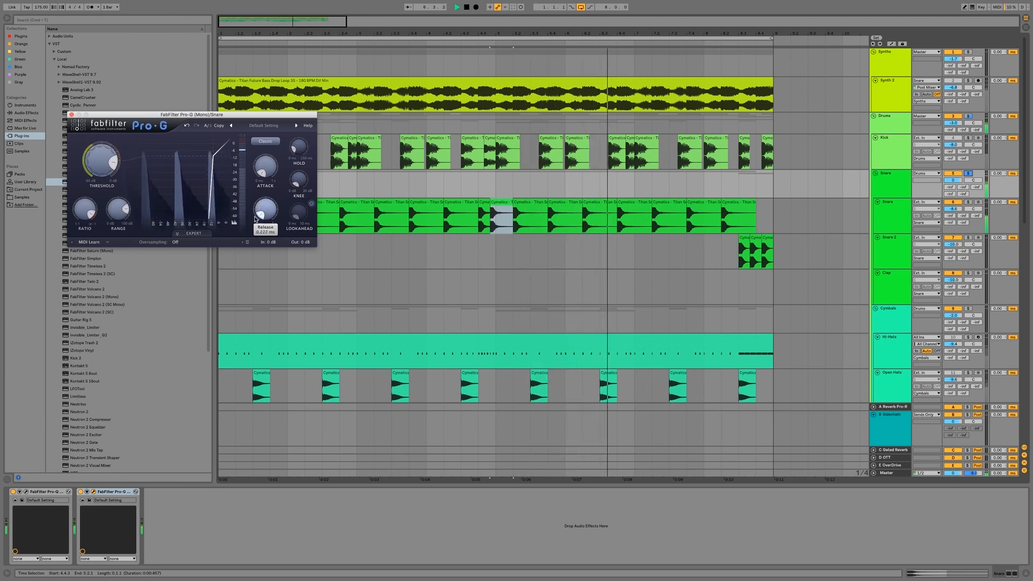
pyautogui.scroll(5, 255, 211)
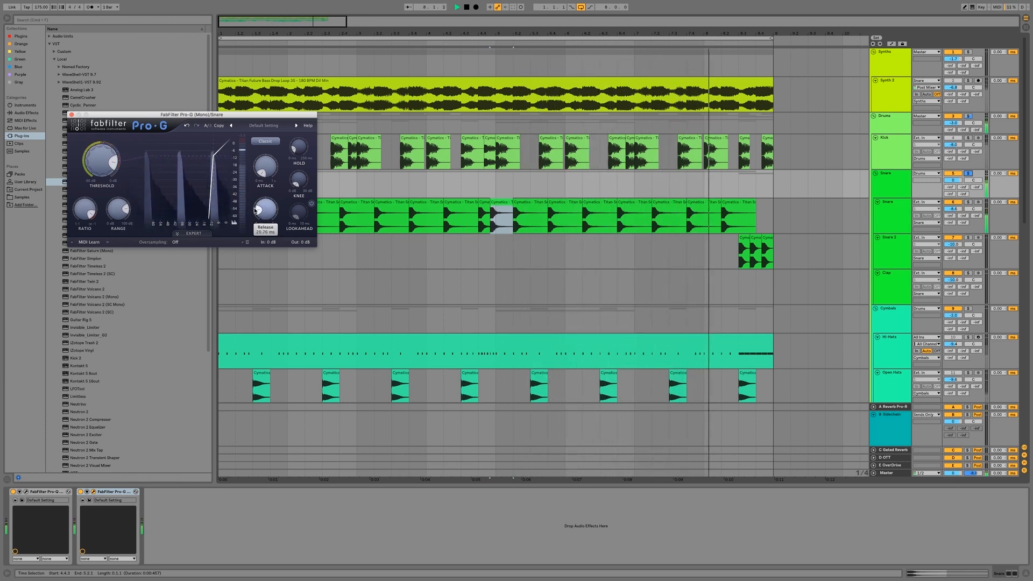
pyautogui.scroll(2, 256, 209)
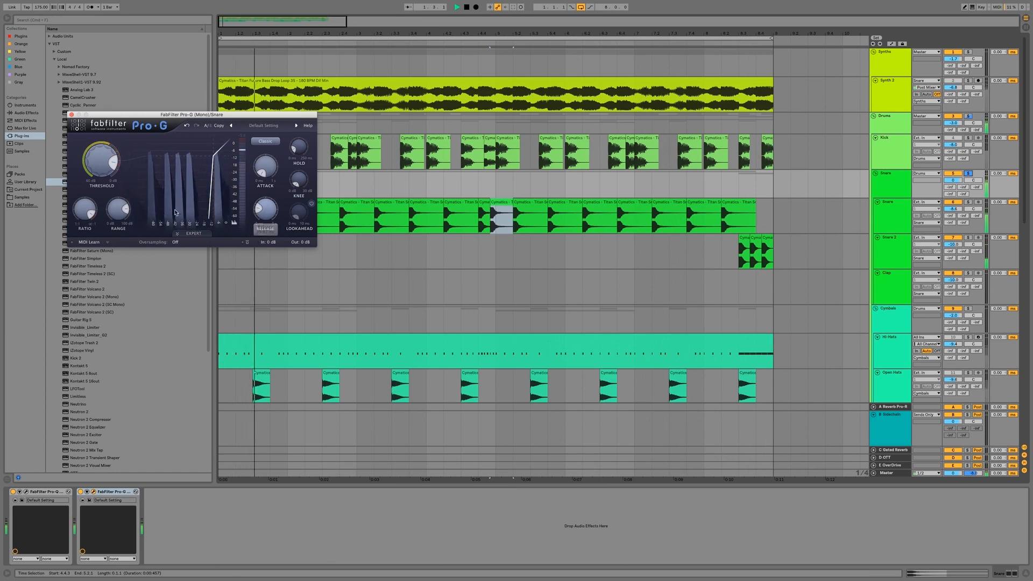
# Fine-tune the gate's release and raise its ratio to the maximum
pyautogui.moveTo(90, 212)
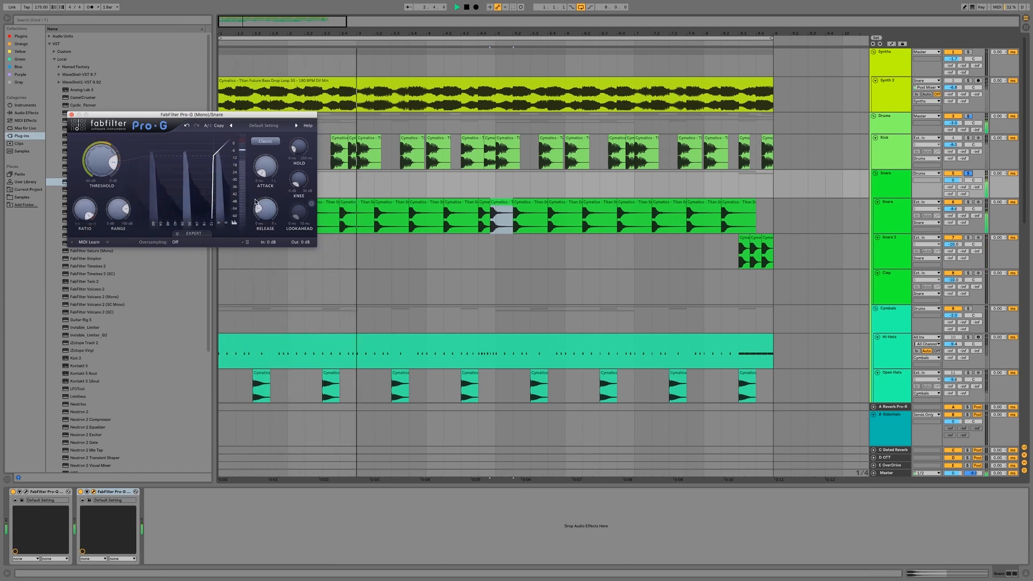
pyautogui.scroll(1, 259, 210)
pyautogui.scroll(-2, 259, 206)
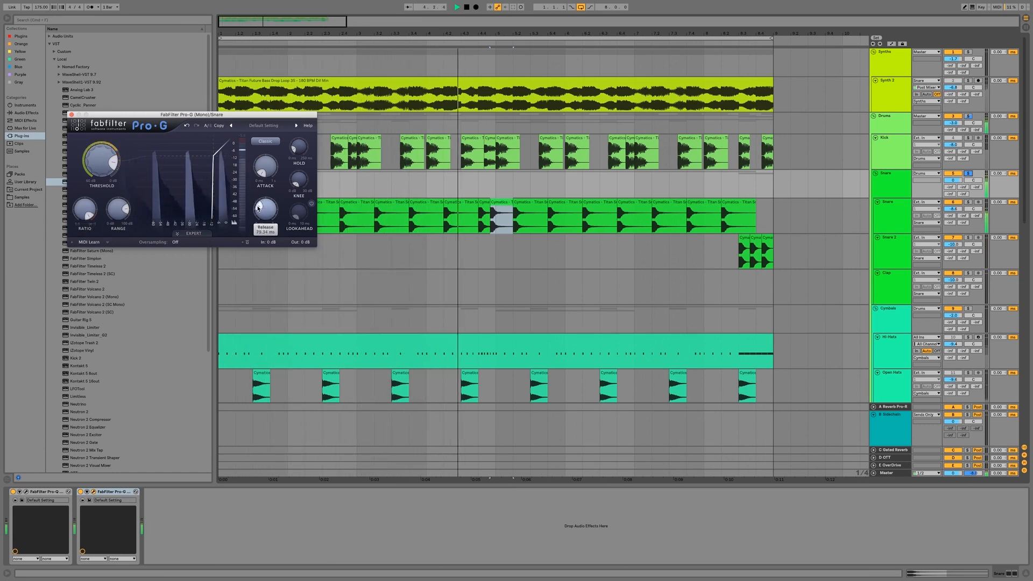
pyautogui.press('space')
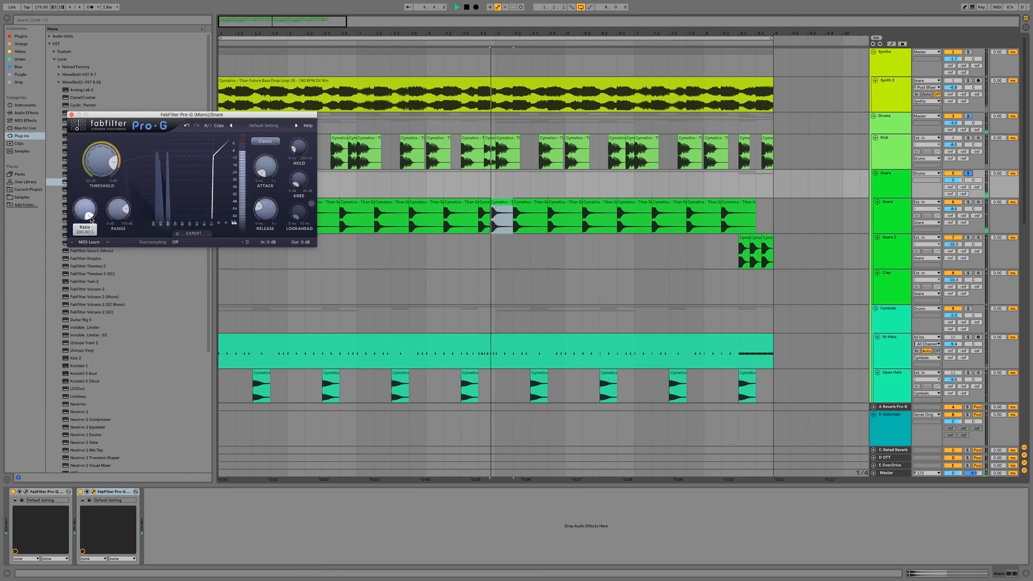
pyautogui.press('space')
# Soften the gate's knee and readjust its release while listening to the snare
pyautogui.scroll(-2, 263, 207)
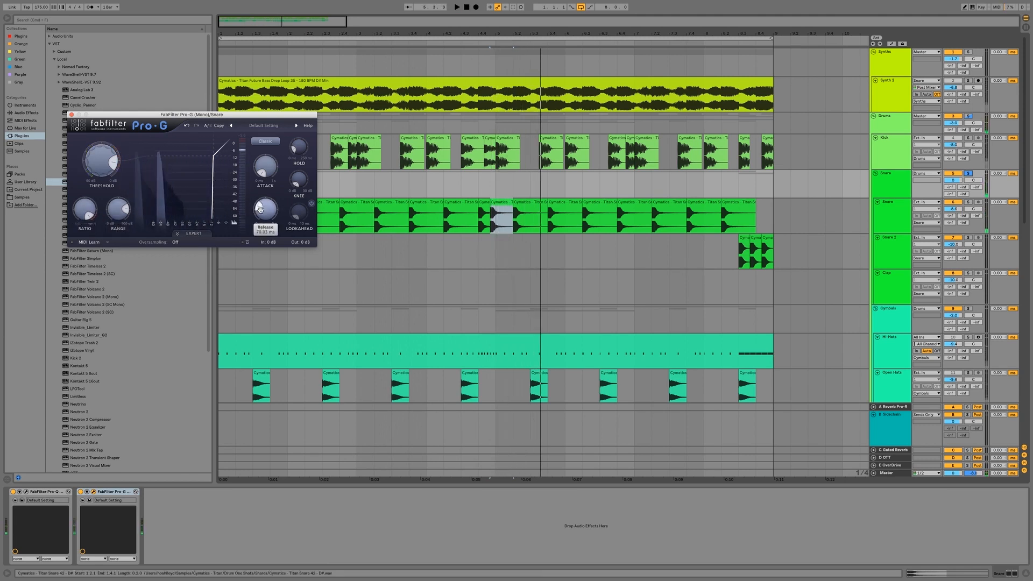
pyautogui.press('space')
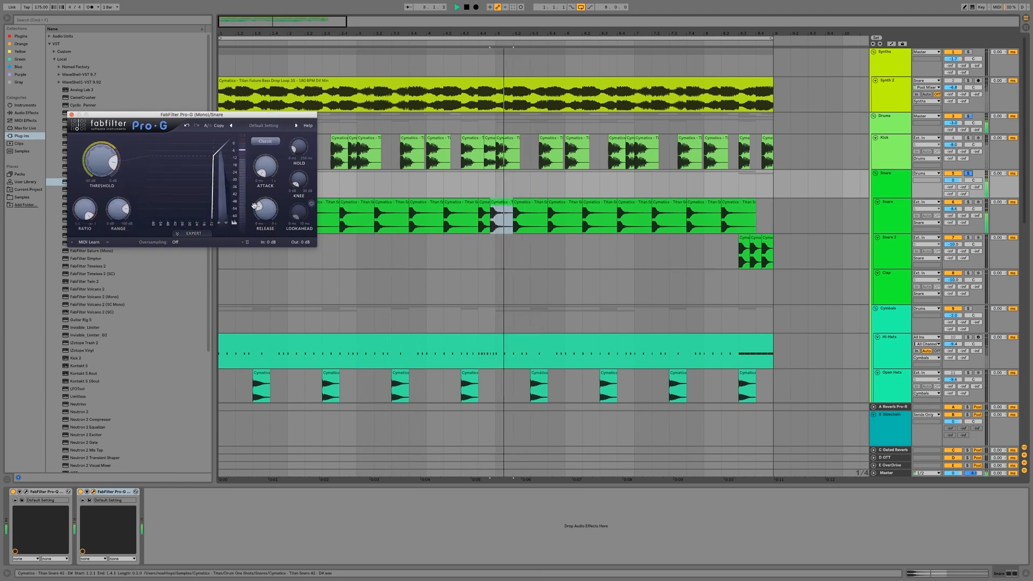
pyautogui.moveTo(287, 186); pyautogui.dragTo(256, 215)
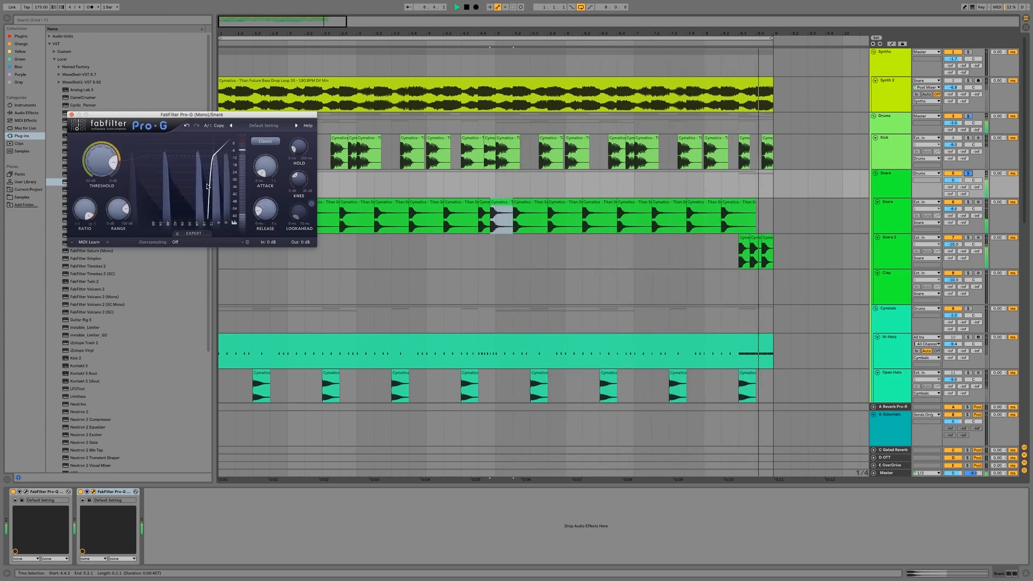
# Unsolo the Snare group, close the gate window, and compare the full mix with the gate bypassed and enabled
pyautogui.click(967, 174)
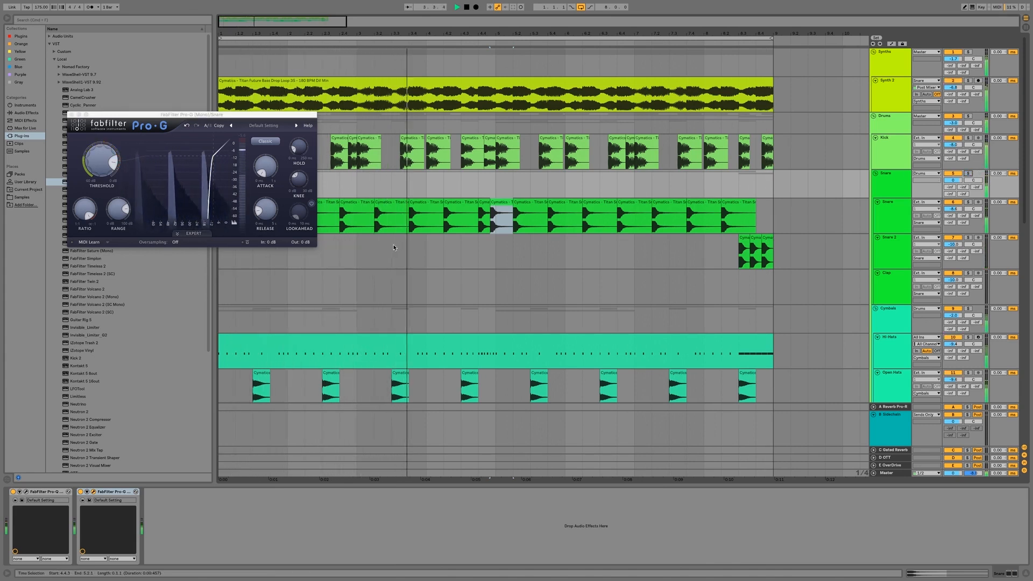
pyautogui.click(72, 115)
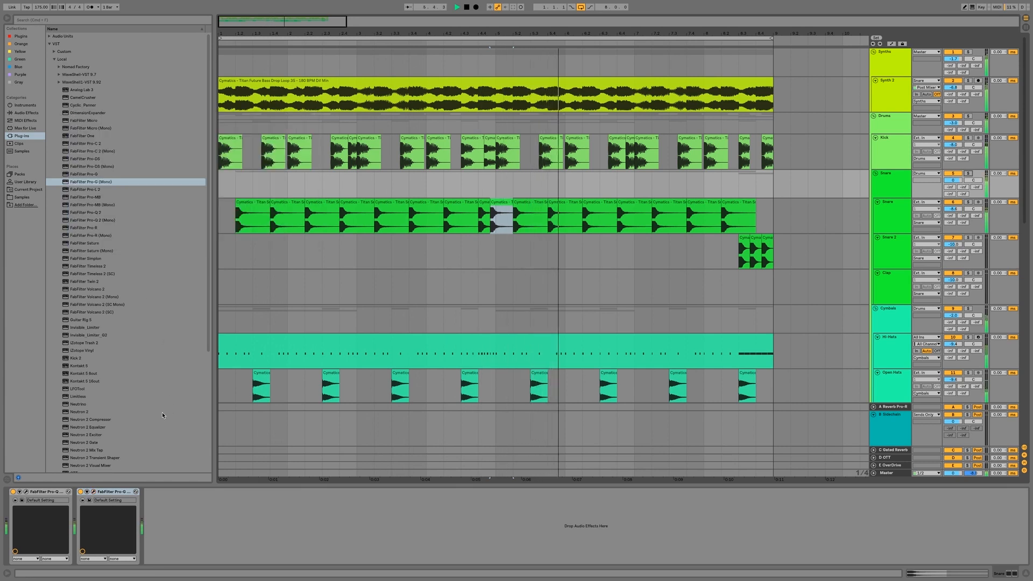
pyautogui.click(81, 491)
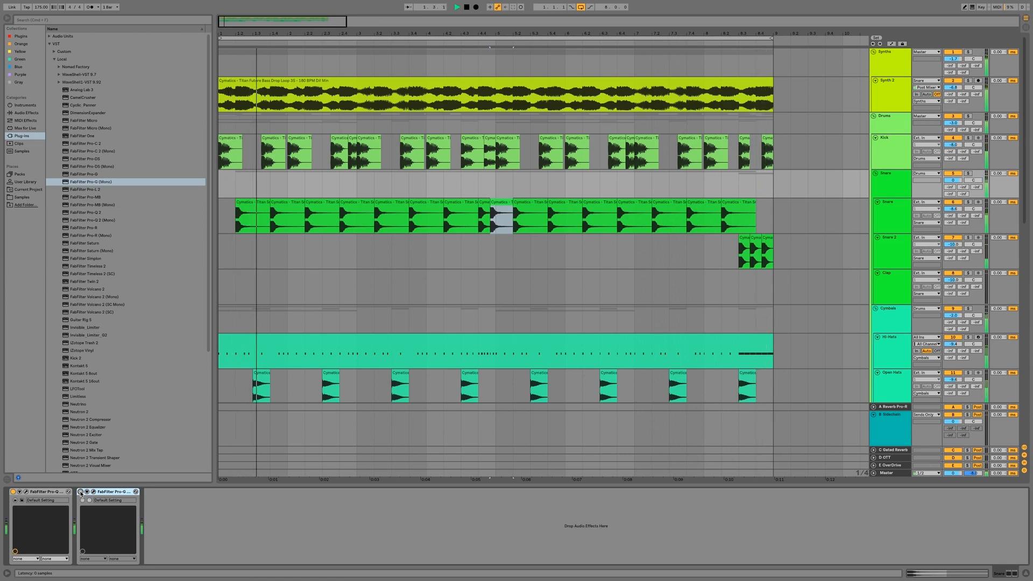
pyautogui.click(81, 491)
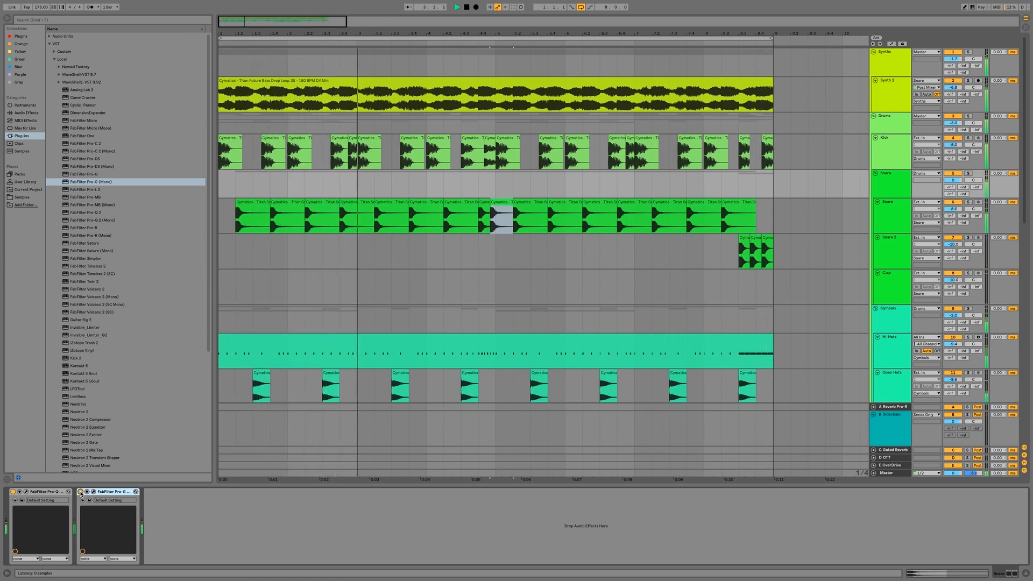
# Add FabFilter Pro-MB (Mono) after the gate on the Snare group, and create one band covering the entire frequency spectrum
pyautogui.doubleClick(102, 204)
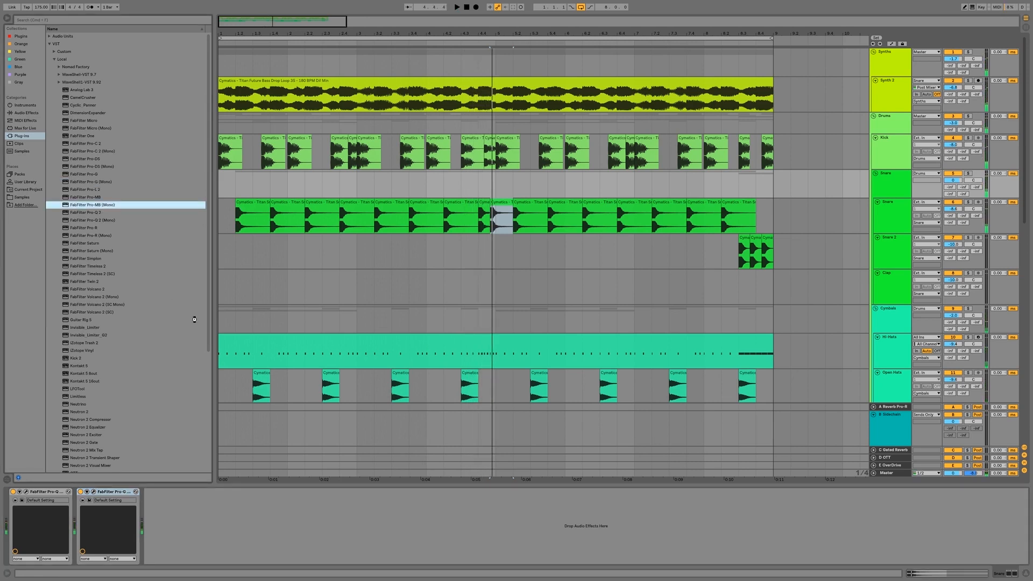
pyautogui.click(120, 201)
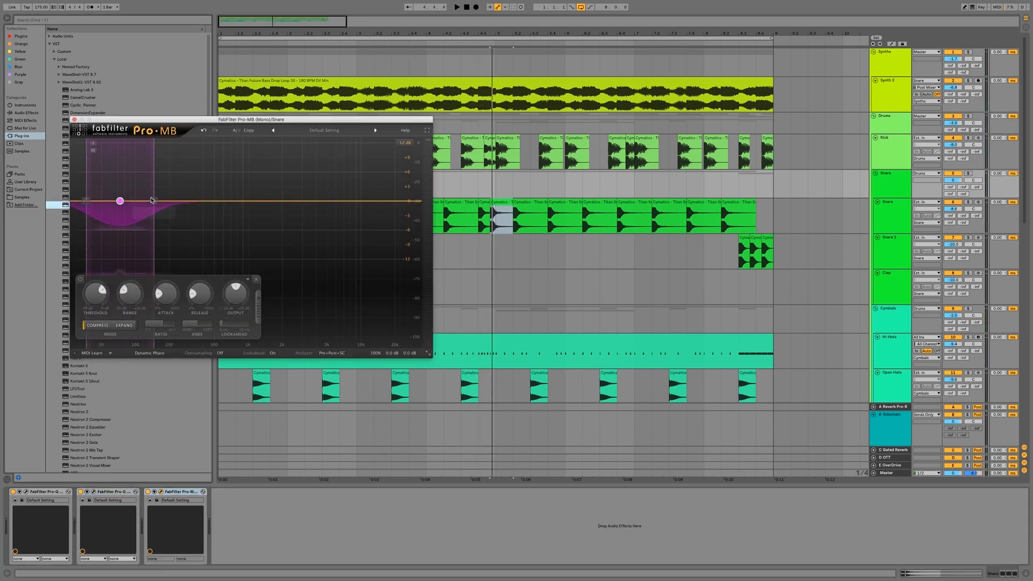
pyautogui.moveTo(158, 200); pyautogui.dragTo(916, 267)
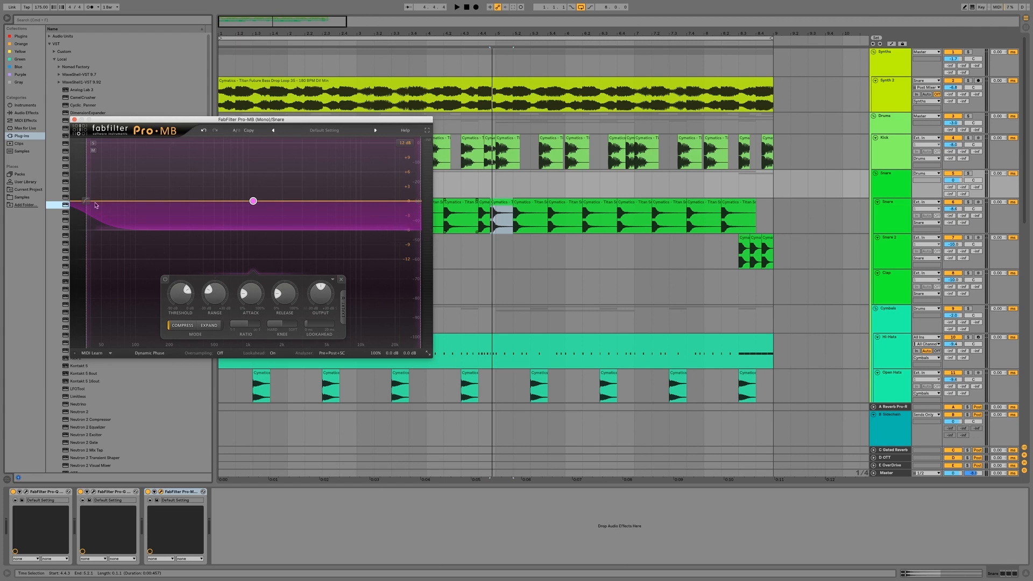
pyautogui.moveTo(87, 208); pyautogui.dragTo(69, 210)
# Raise the Pro-MB band's output slightly, reduce its range amount, and switch the band to Expand mode
pyautogui.press('space')
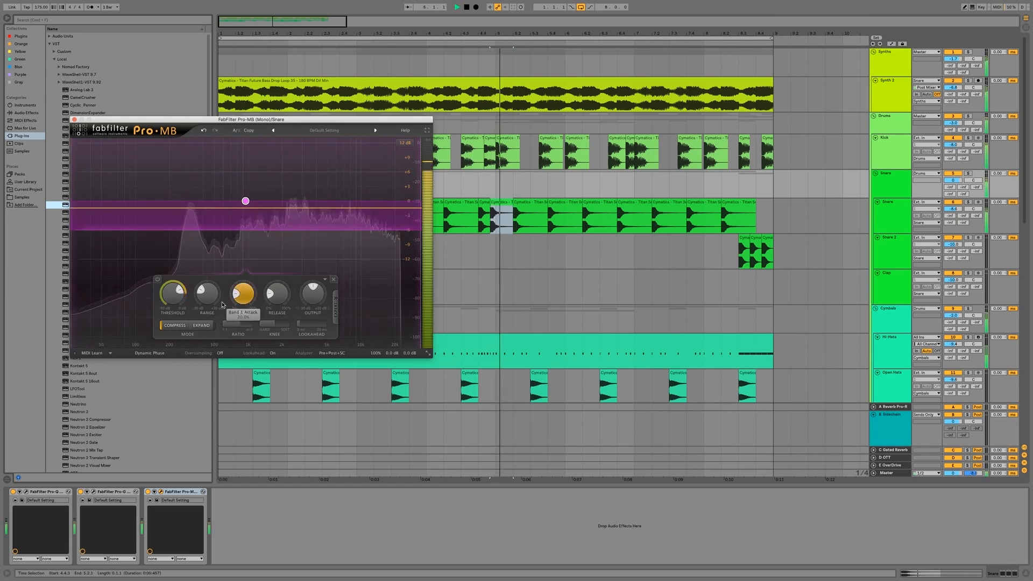
pyautogui.moveTo(181, 295)
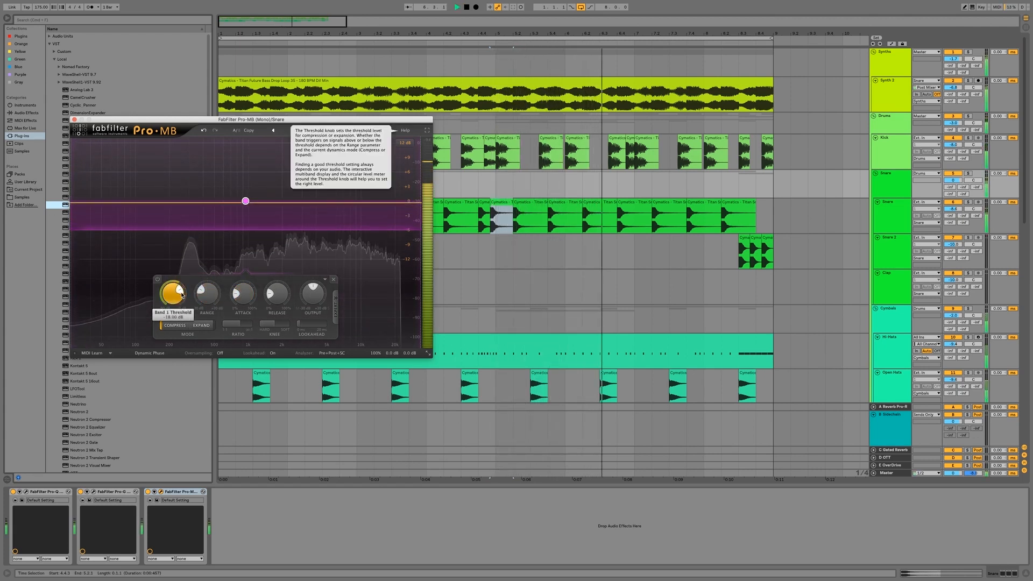
pyautogui.moveTo(312, 292); pyautogui.dragTo(312, 288)
pyautogui.moveTo(205, 293)
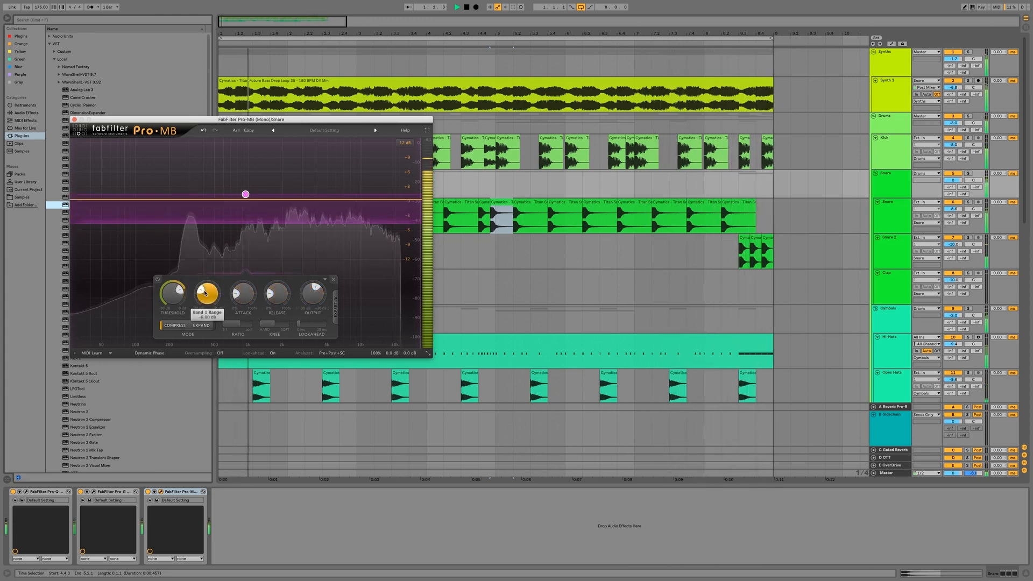
pyautogui.moveTo(205, 294); pyautogui.dragTo(203, 289)
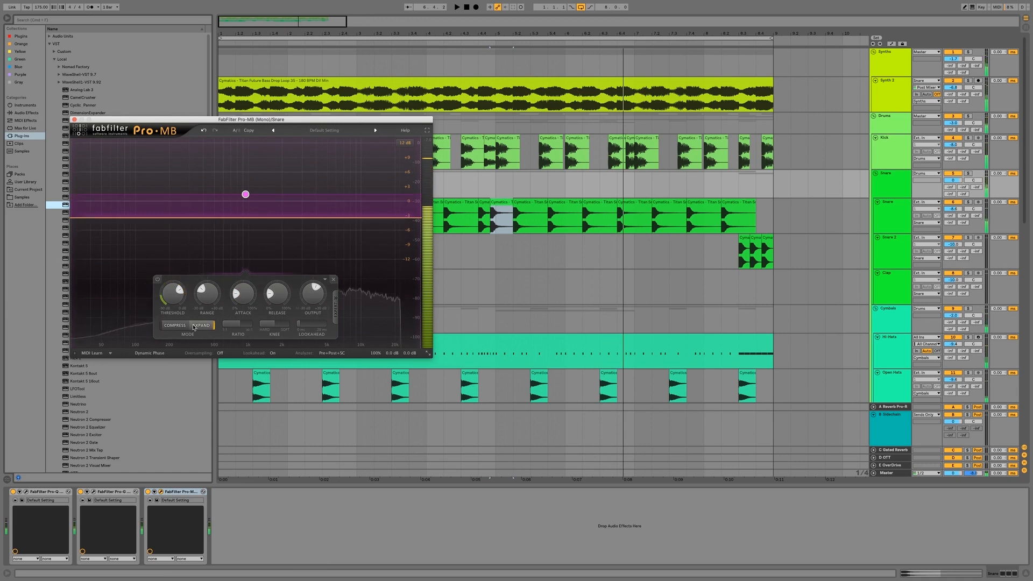
# Deepen the expander band's negative range and adjust its threshold while the full mix plays
pyautogui.press('space')
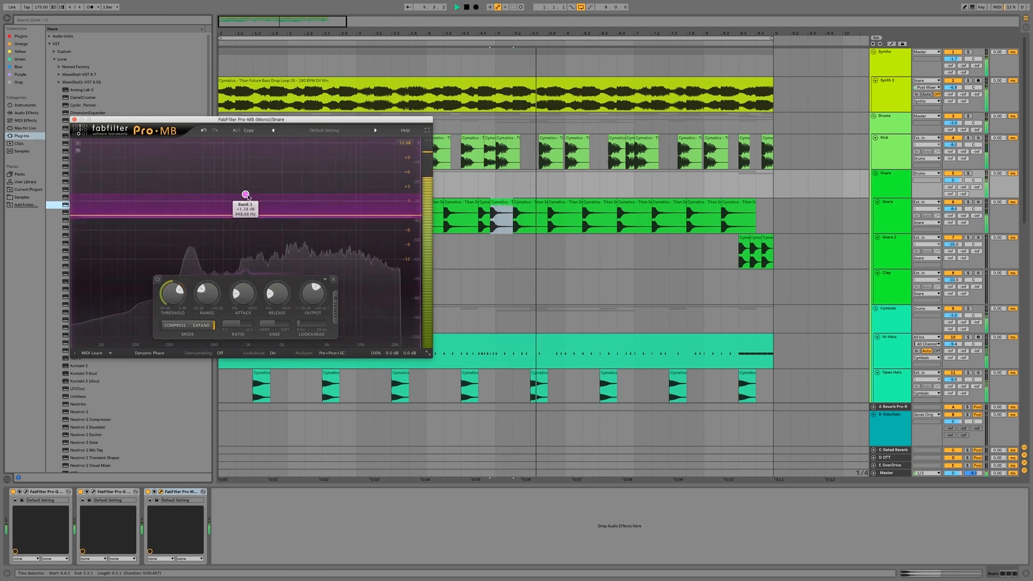
pyautogui.moveTo(209, 296); pyautogui.dragTo(208, 309)
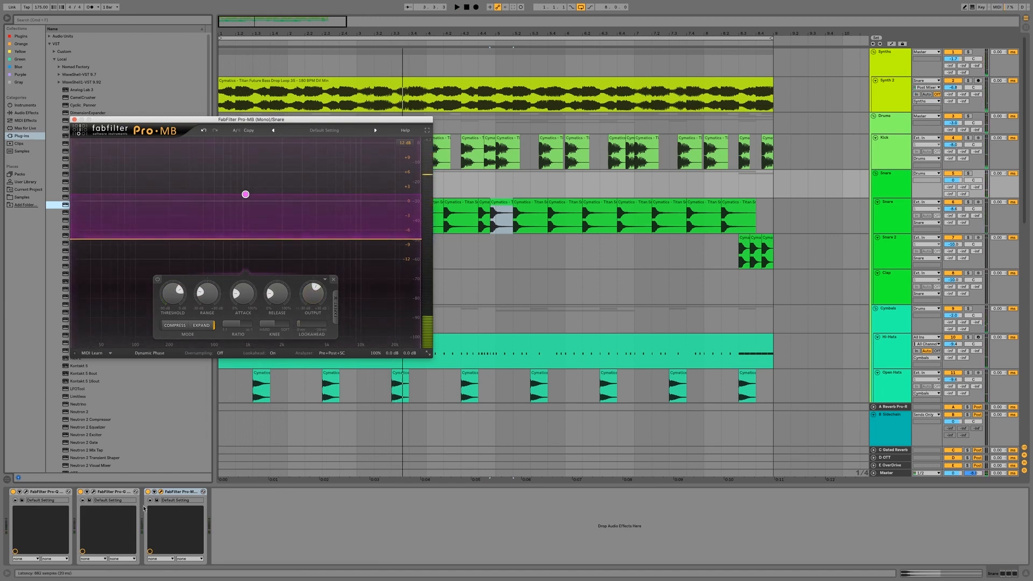
pyautogui.press('space')
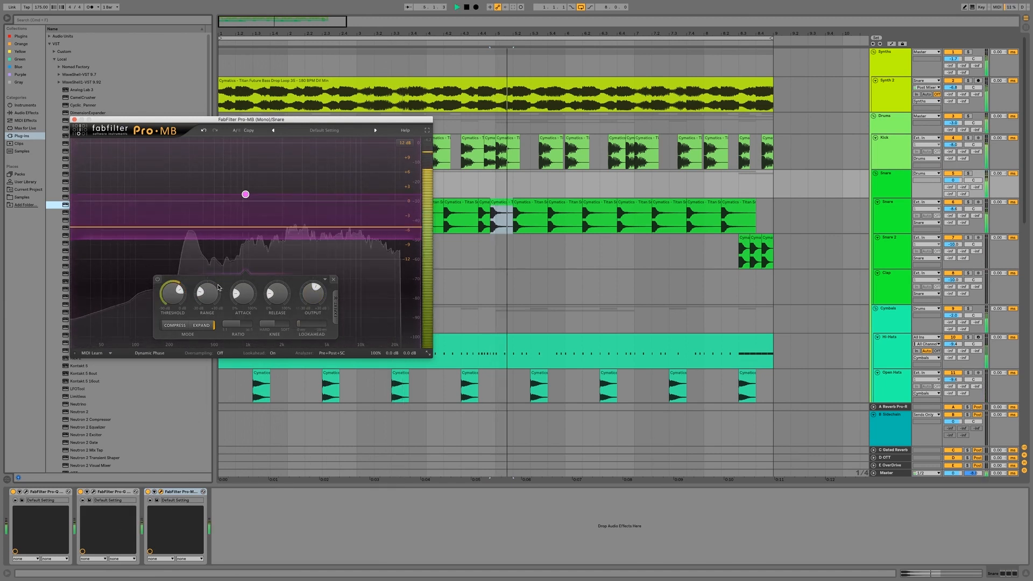
pyautogui.moveTo(179, 299); pyautogui.dragTo(199, 296)
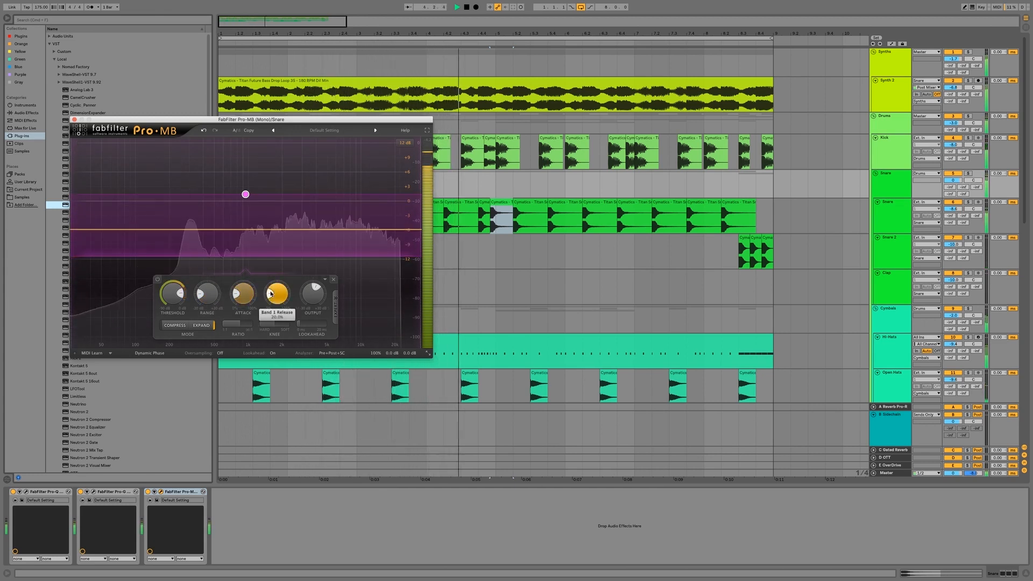
# Adjust the expander band's release and attack, then resume playback with the Snare group soloed
pyautogui.moveTo(268, 295); pyautogui.dragTo(245, 303)
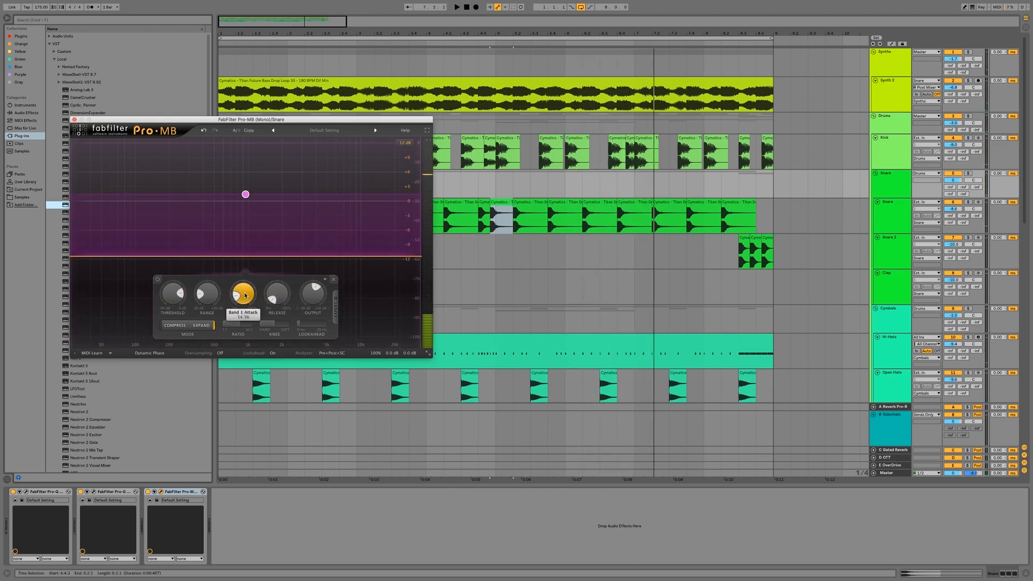
pyautogui.press('space')
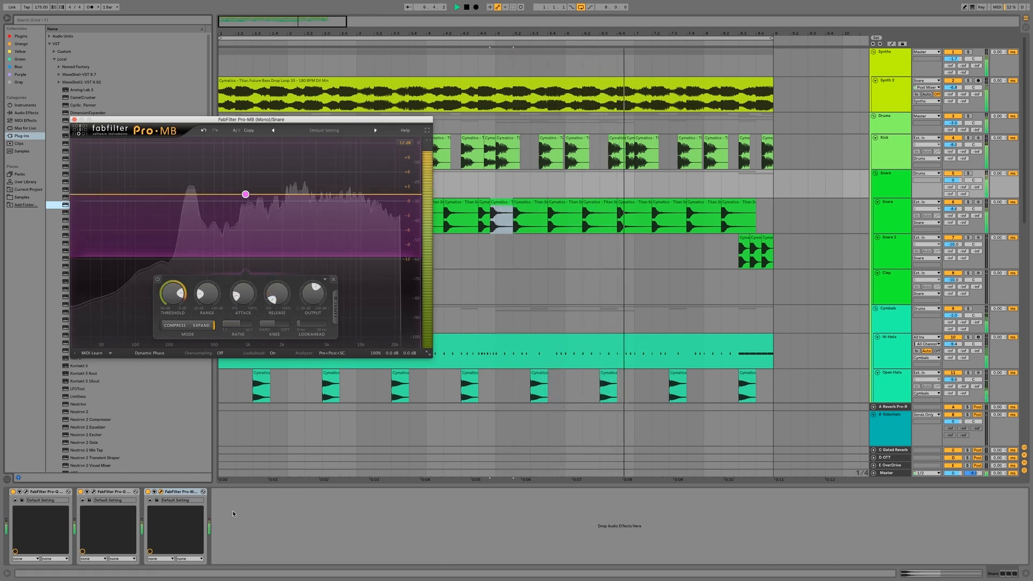
pyautogui.click(968, 174)
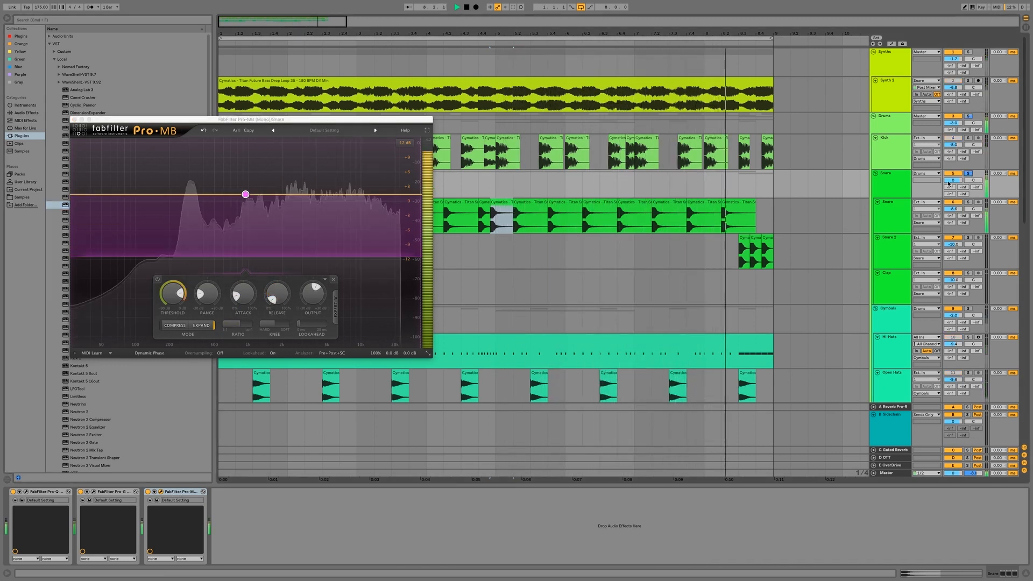
# Compare the soloed Snare group during playback with its EQ, gate and Pro-MB expander bypassed and re-enabled
pyautogui.click(148, 491)
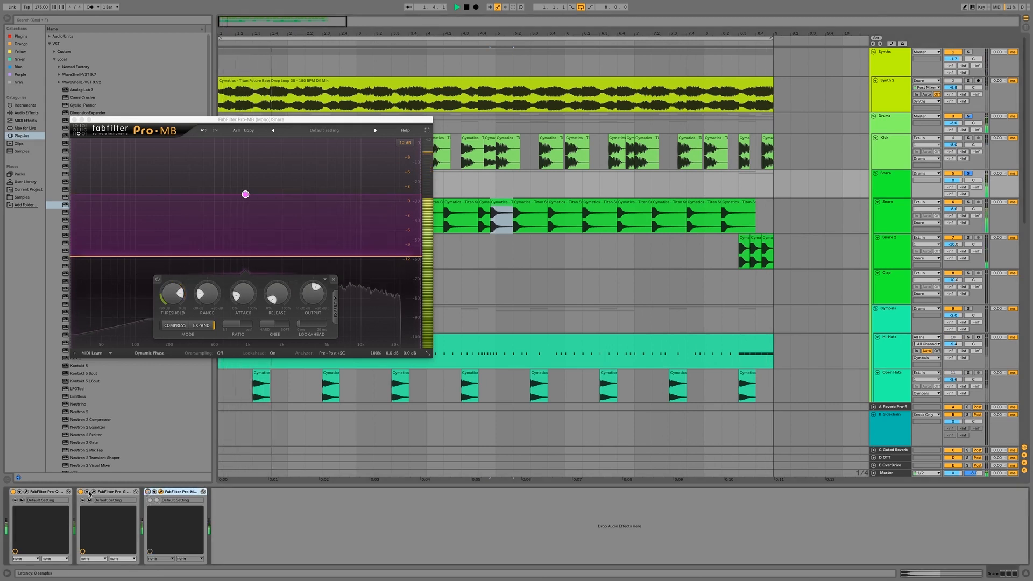
pyautogui.click(80, 491)
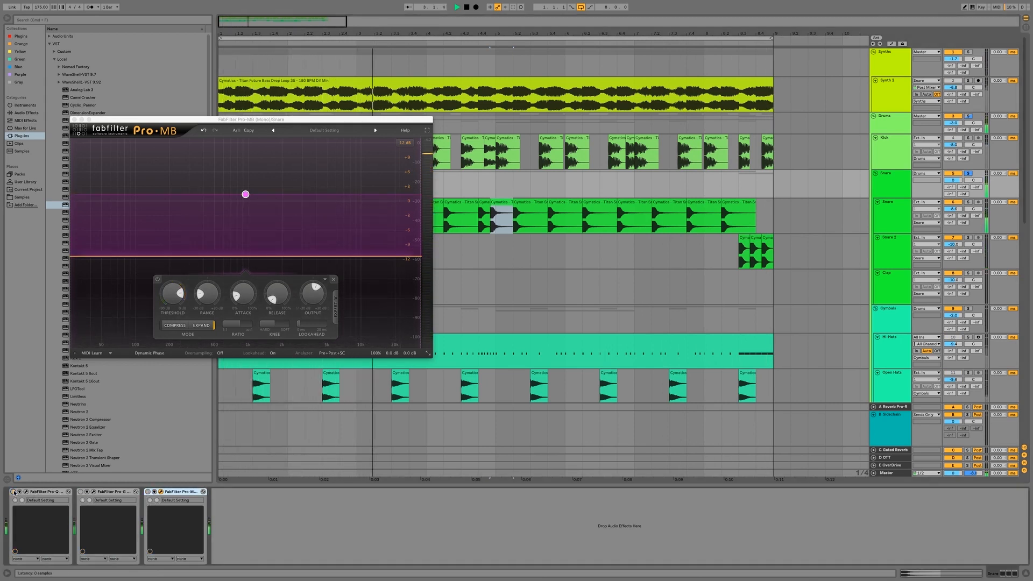
pyautogui.click(81, 492)
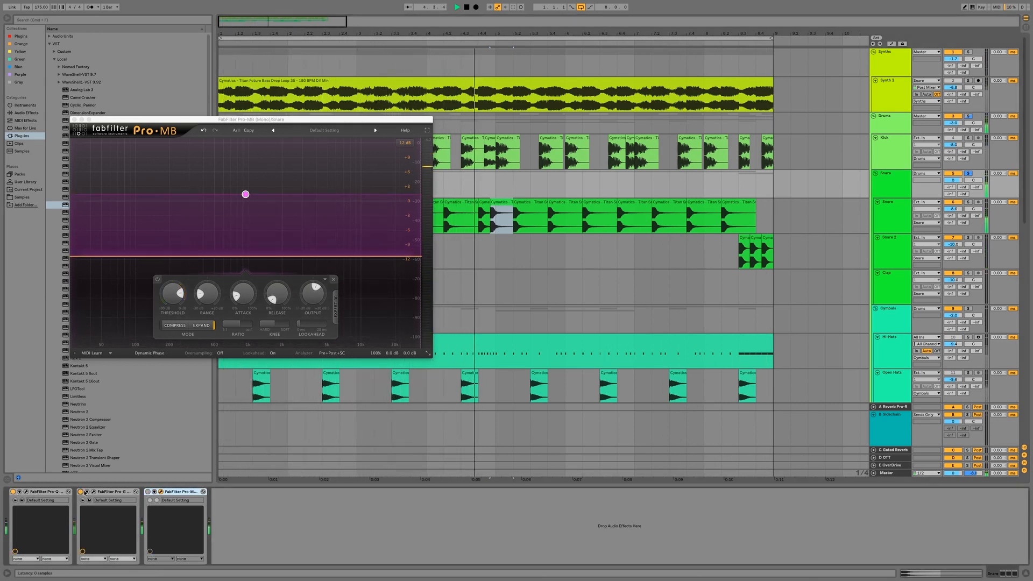
pyautogui.click(148, 491)
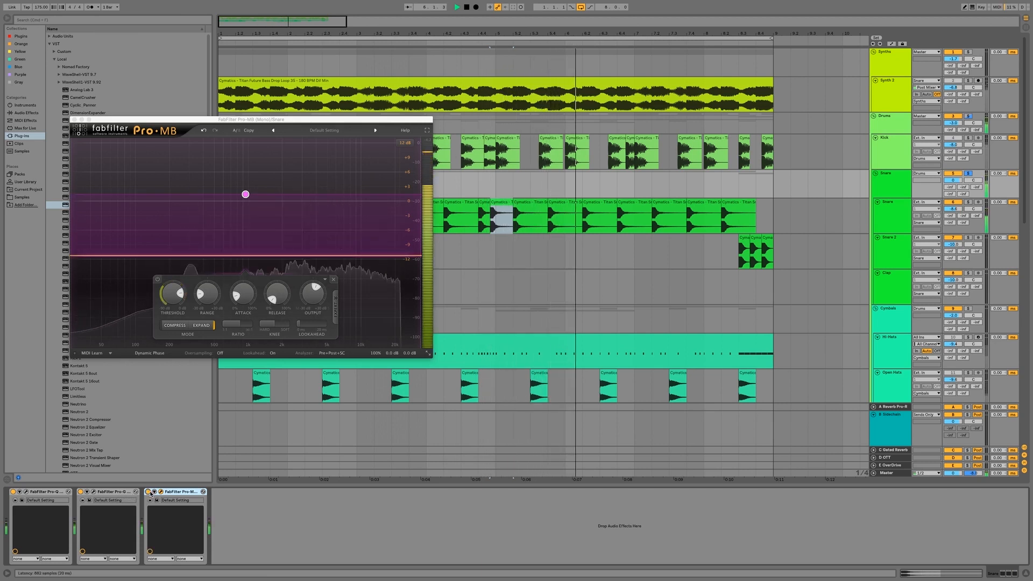
pyautogui.click(80, 492)
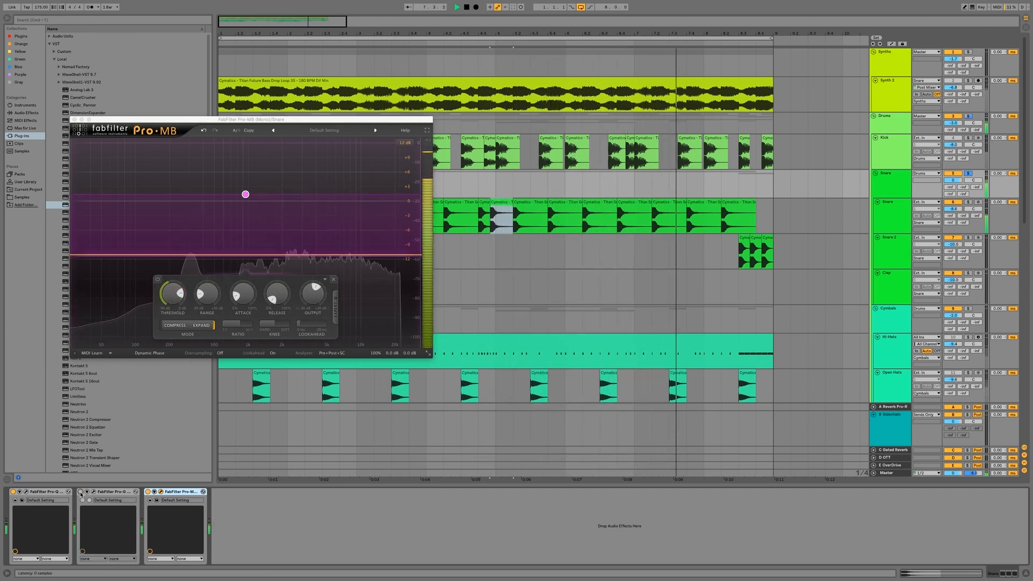
pyautogui.click(81, 492)
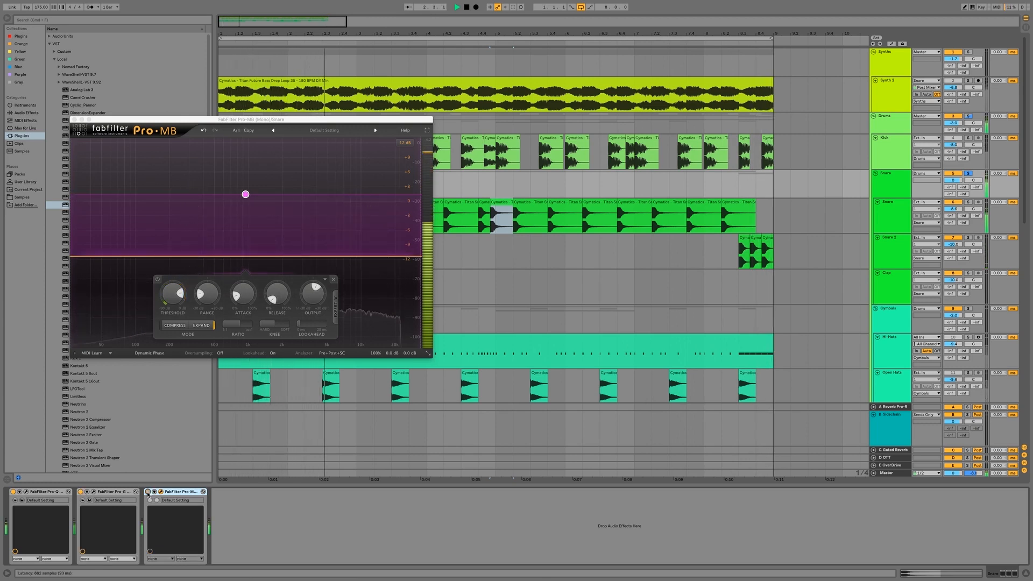
pyautogui.click(148, 493)
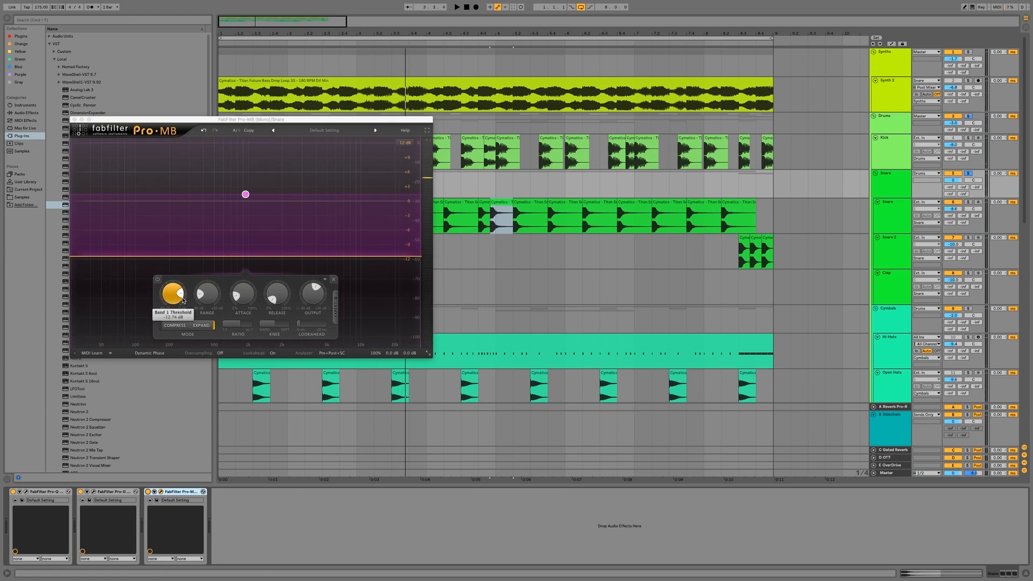
# Deepen the Pro-MB band's negative range, fine-tune its output level and threshold during playback, and close the plug-in window
pyautogui.moveTo(200, 300); pyautogui.dragTo(201, 297)
pyautogui.press('space')
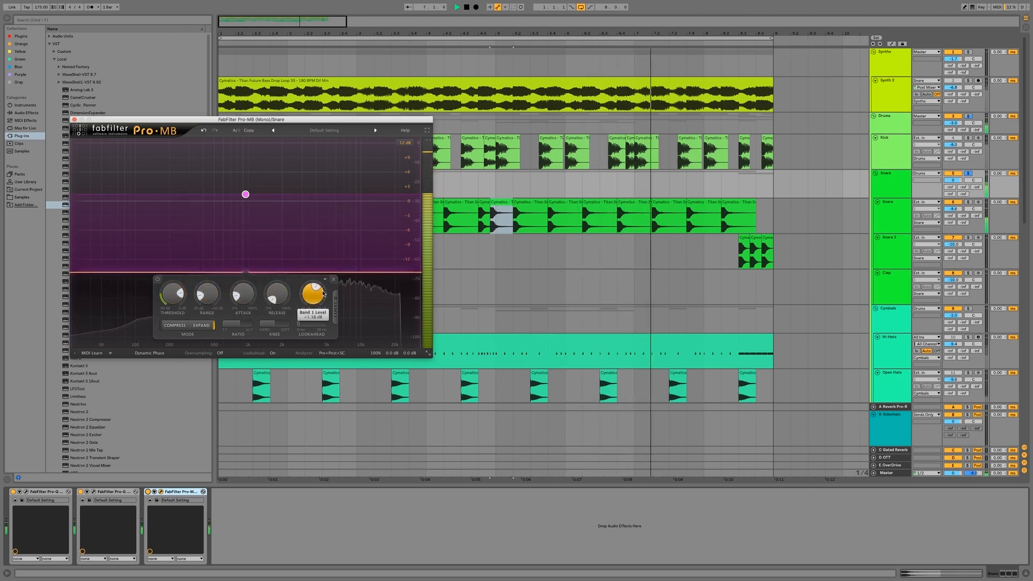
pyautogui.moveTo(317, 288); pyautogui.dragTo(317, 289)
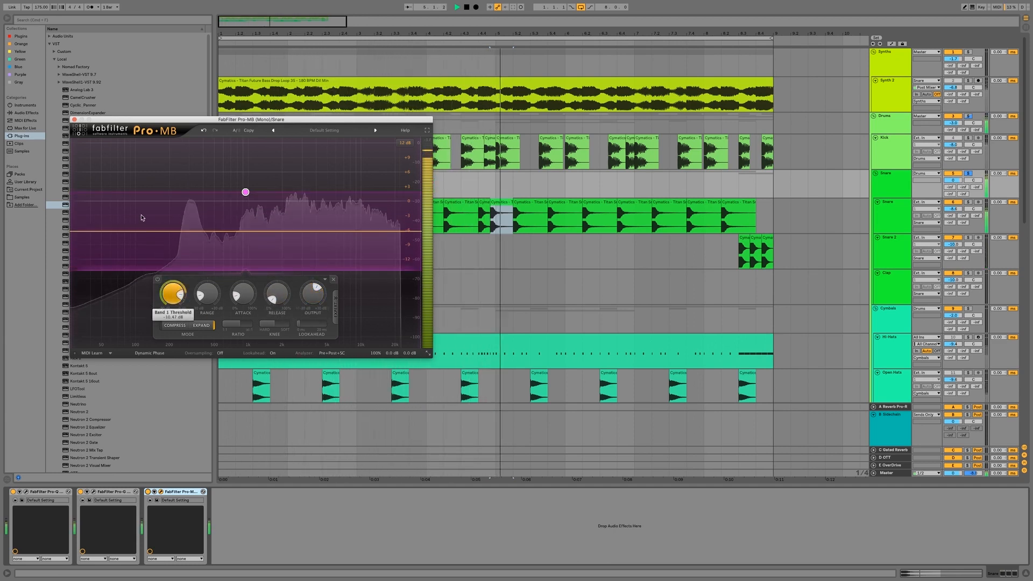
pyautogui.click(74, 120)
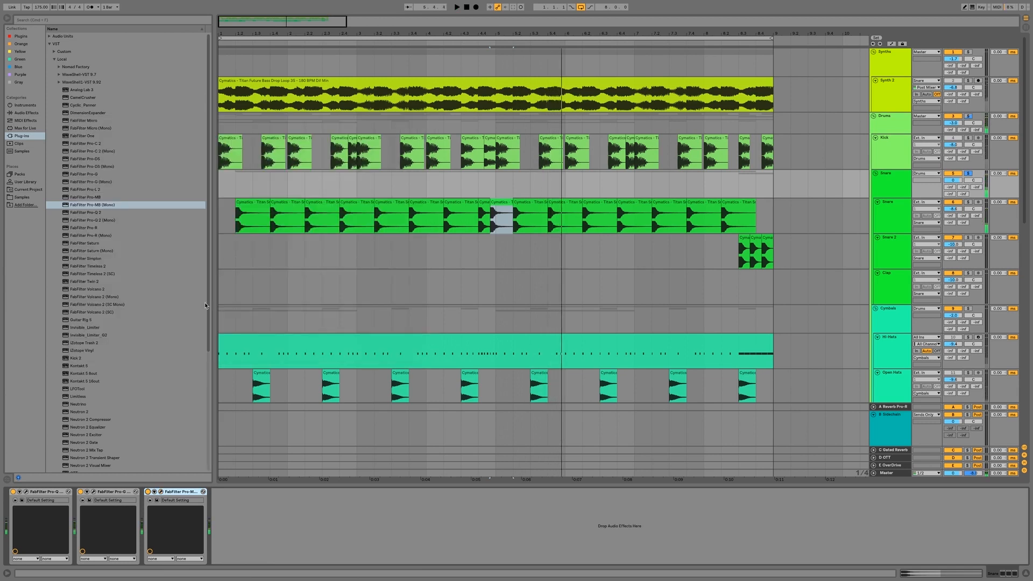
# Add FabFilter Saturn (Mono) after Pro-MB on the Snare group and split its spectrum into five bands
pyautogui.doubleClick(102, 250)
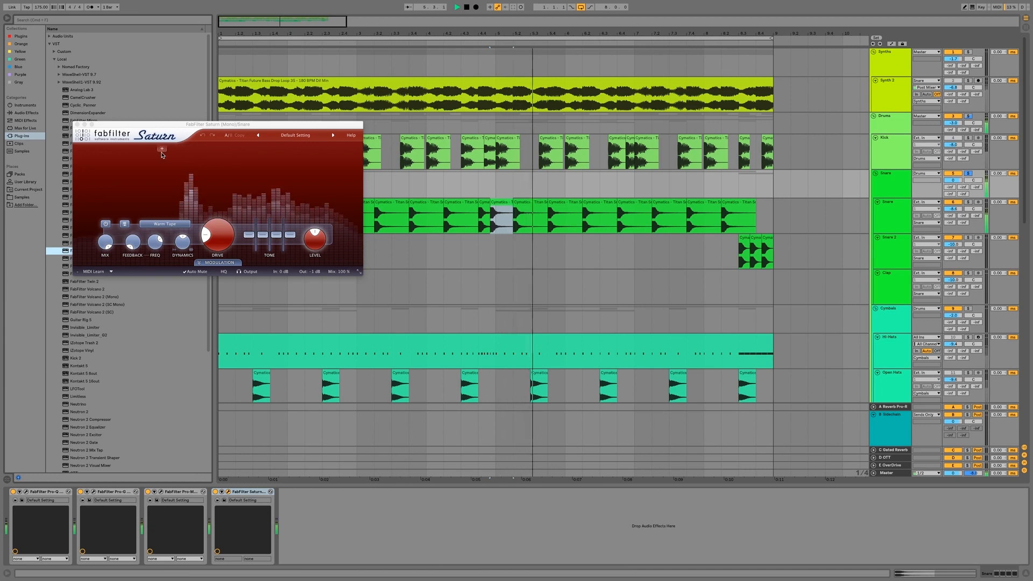
pyautogui.click(168, 149)
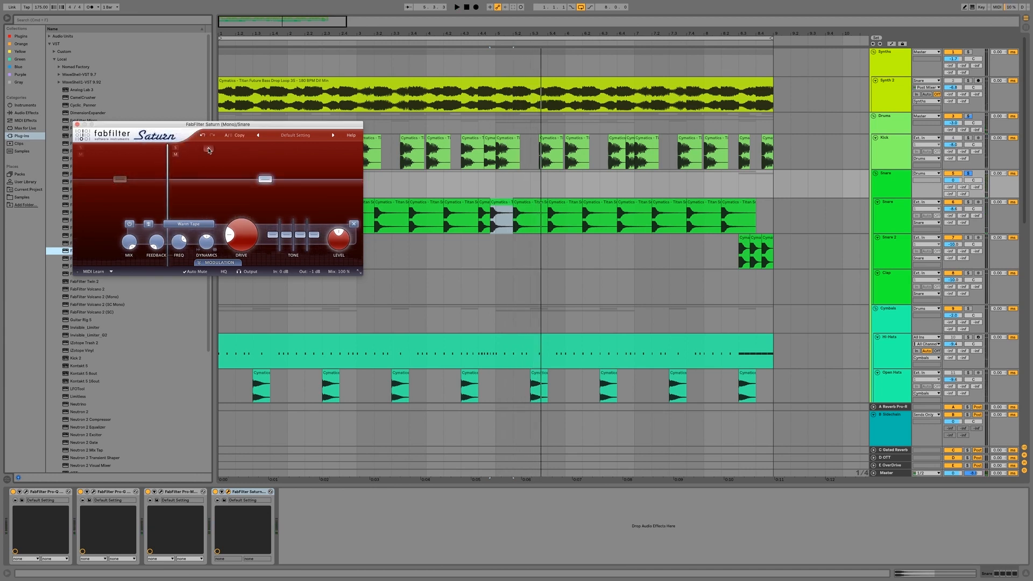
pyautogui.click(211, 149)
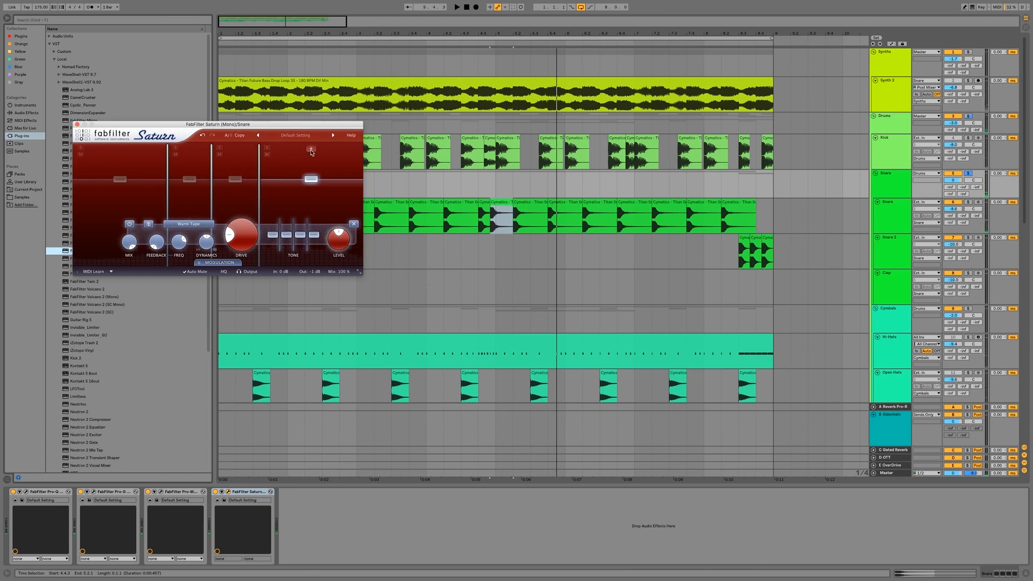
pyautogui.click(311, 150)
pyautogui.scroll(3, 289, 180)
pyautogui.press('space')
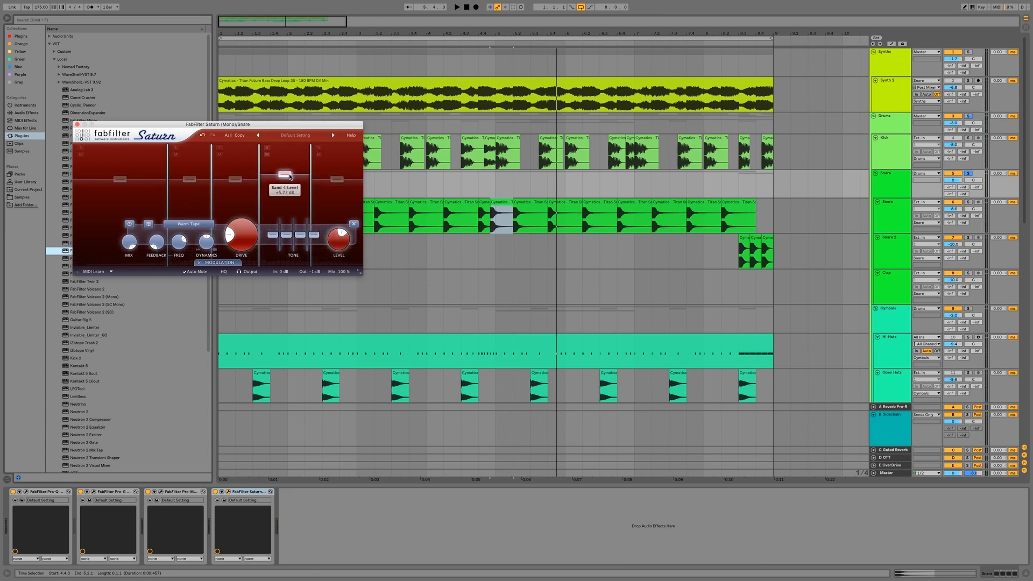
# Nudge Saturn band 4's level up slightly, raise its drive to about 82%, and set its style to Clean Tube
pyautogui.moveTo(288, 181); pyautogui.dragTo(289, 183)
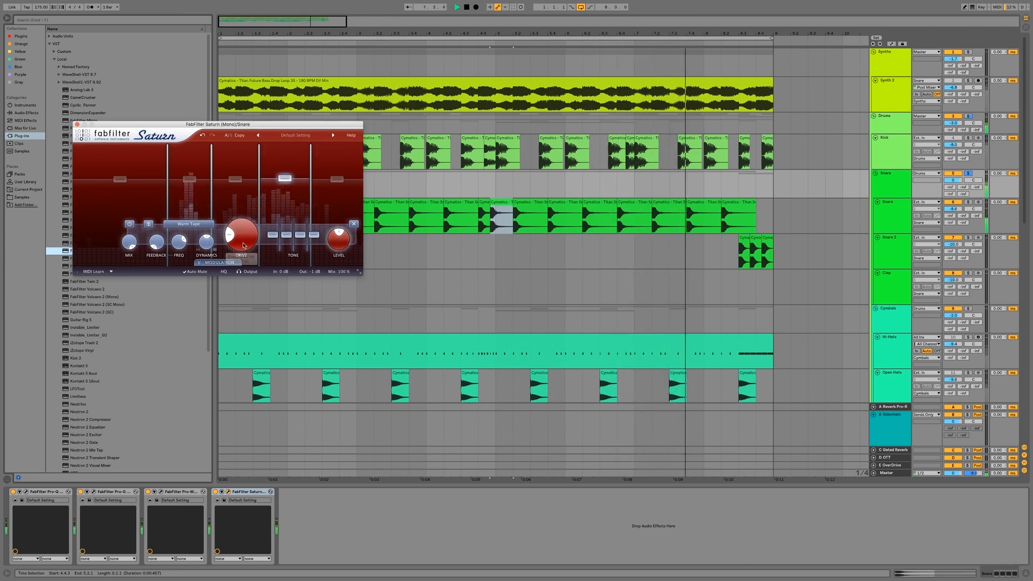
pyautogui.moveTo(237, 225); pyautogui.dragTo(242, 219)
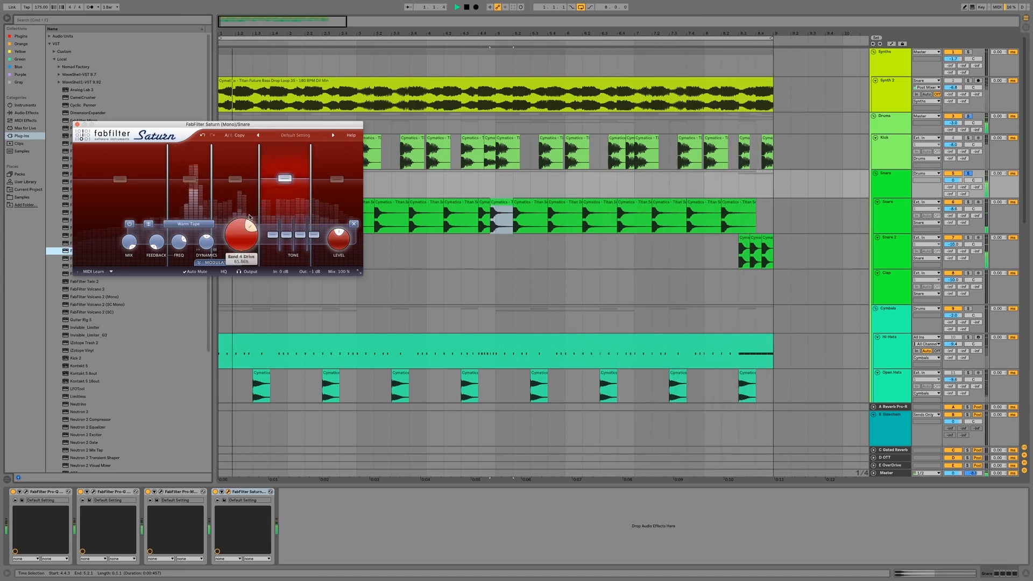
pyautogui.click(189, 224)
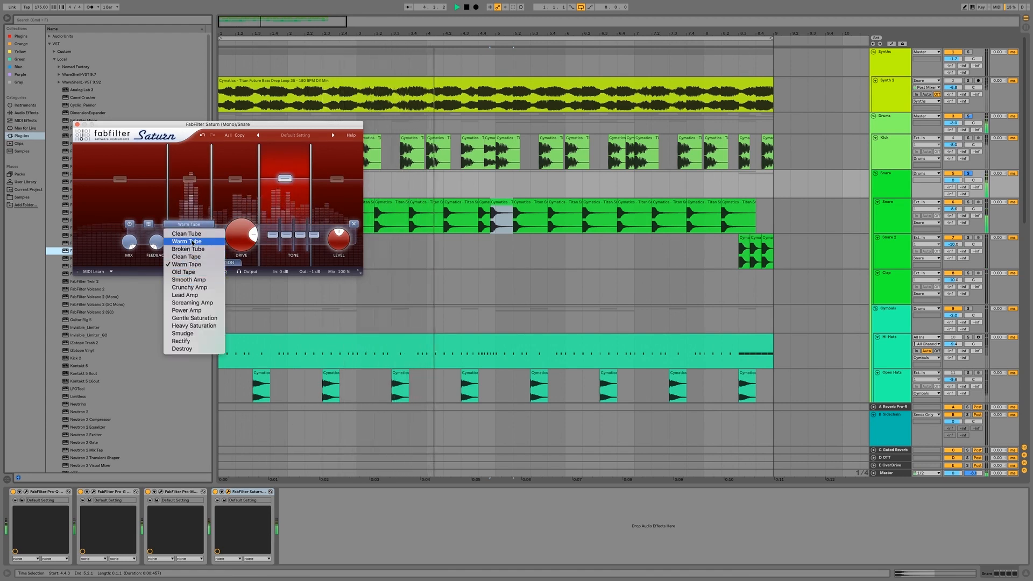
pyautogui.click(188, 233)
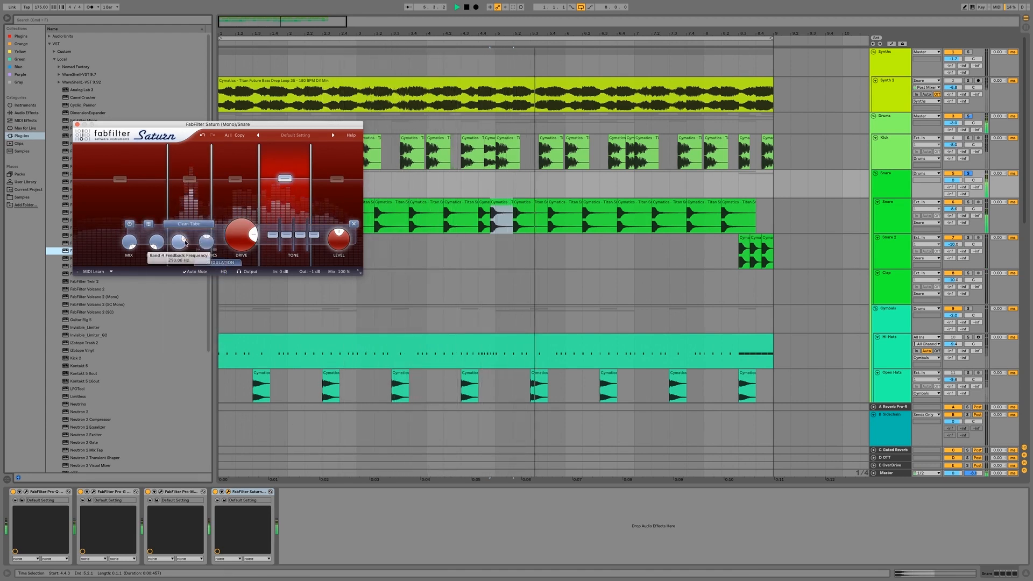
pyautogui.moveTo(254, 242)
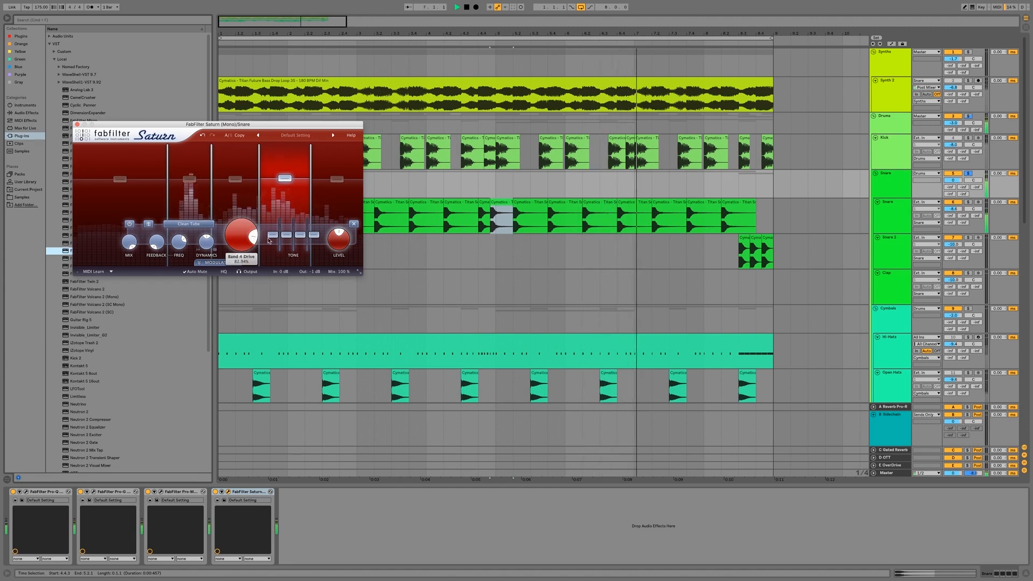
pyautogui.moveTo(300, 238)
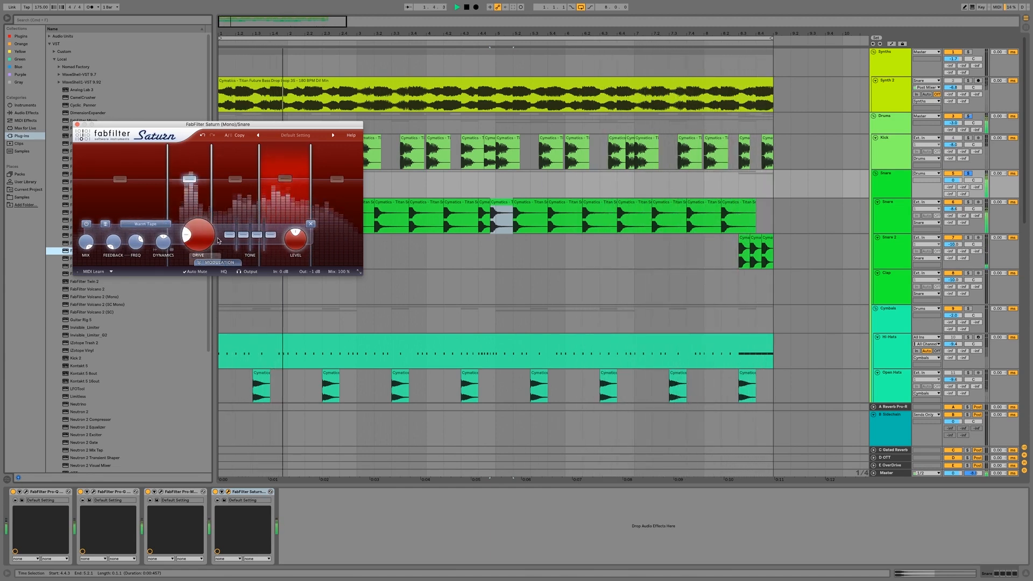
# Set Saturn band 2 to the Warm Tube style with more drive and a small mid tone boost
pyautogui.click(148, 224)
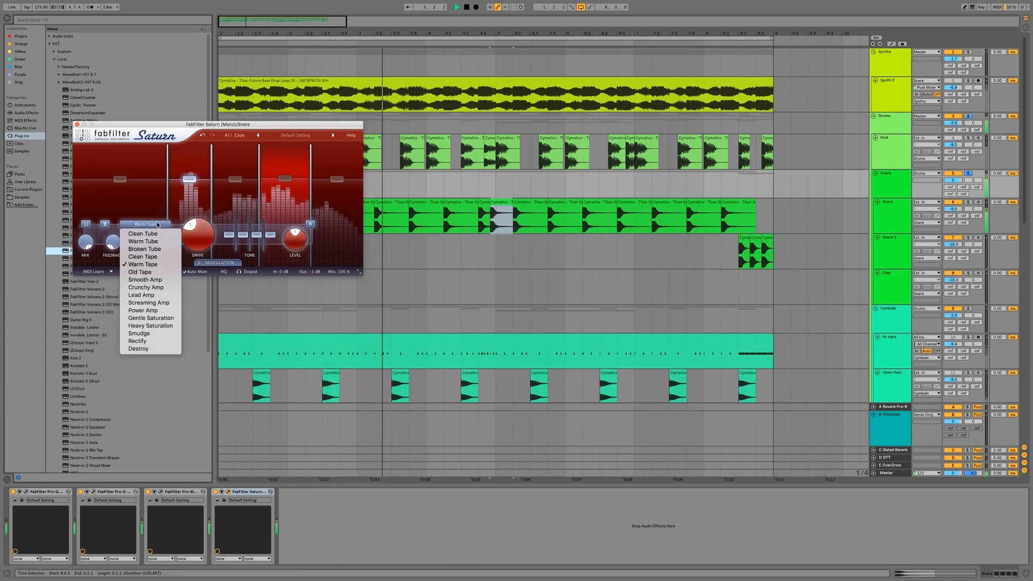
pyautogui.click(156, 241)
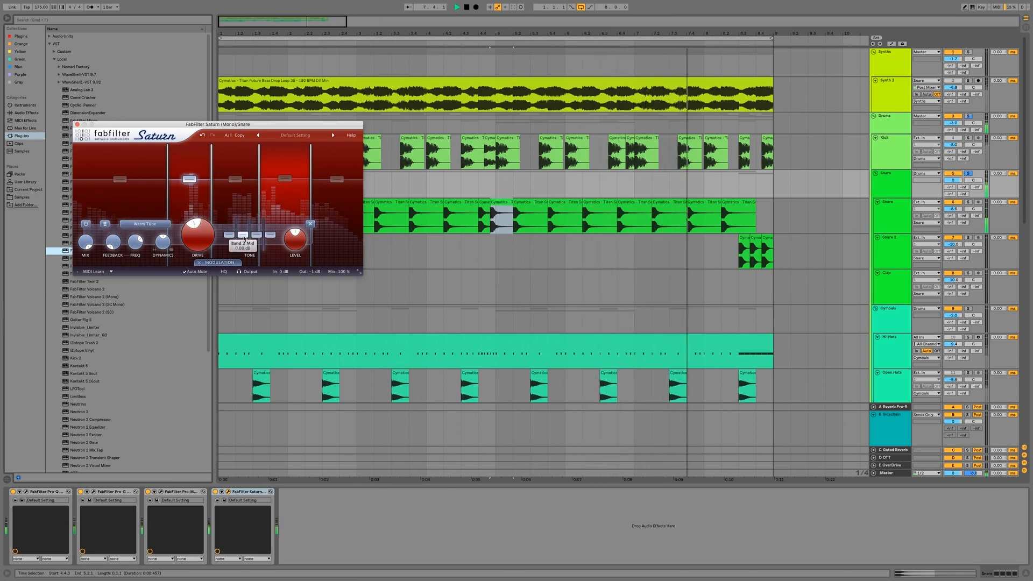
pyautogui.moveTo(243, 237); pyautogui.dragTo(245, 233)
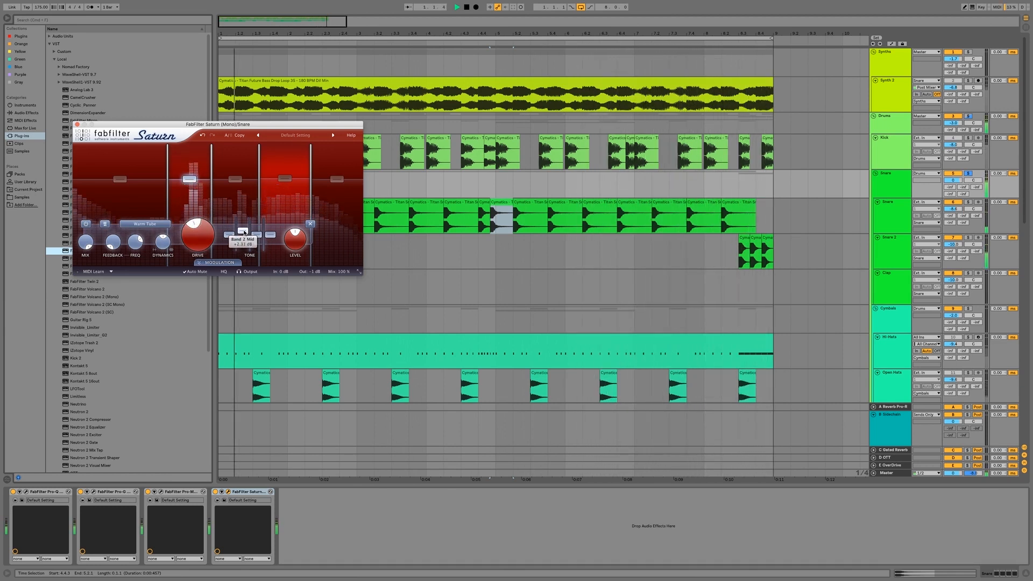
# Set Saturn's highest band, band 5, to the Lead Amp style and raise its drive strongly during playback
pyautogui.click(337, 179)
pyautogui.click(184, 224)
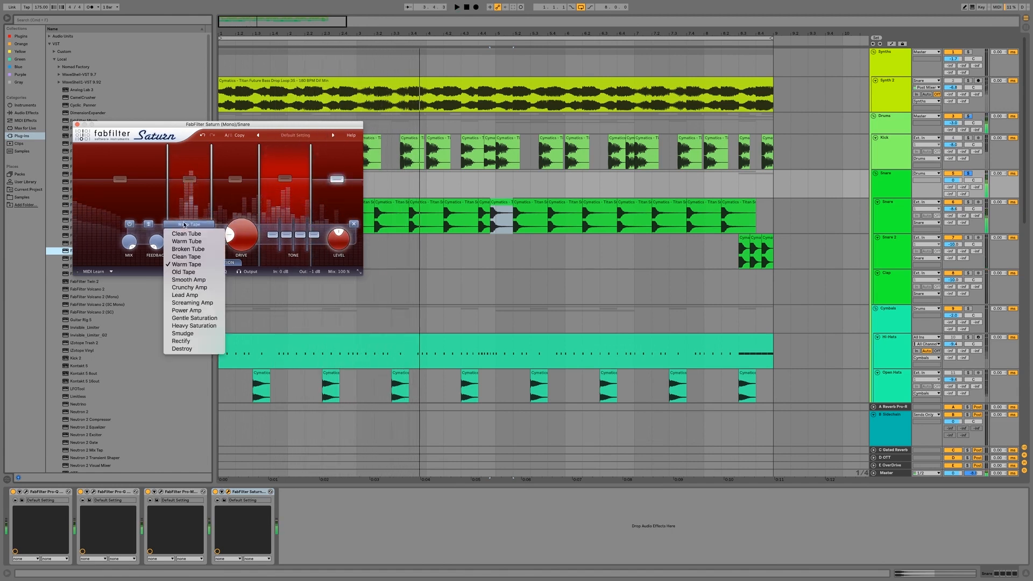
pyautogui.click(193, 295)
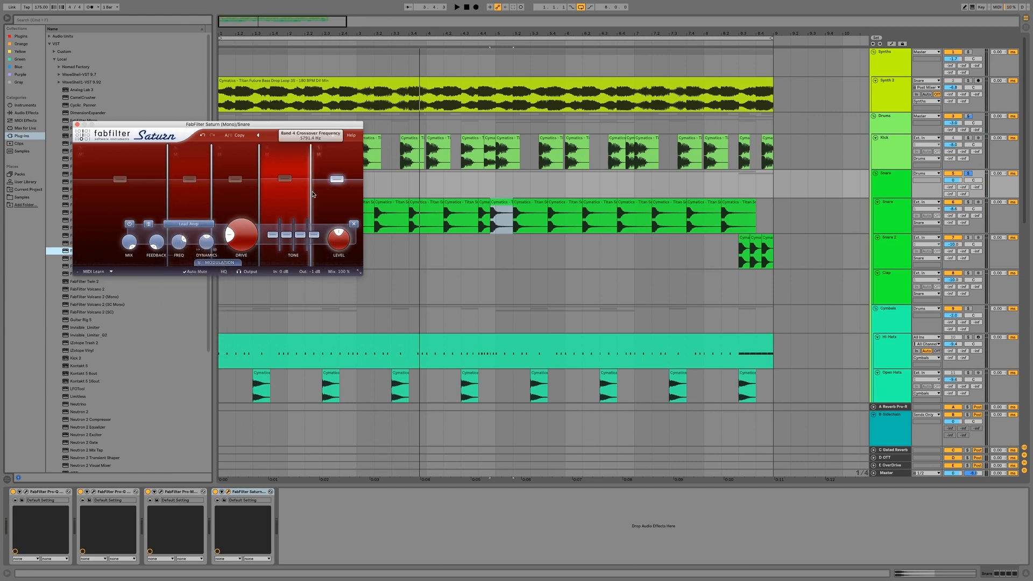
pyautogui.press('space')
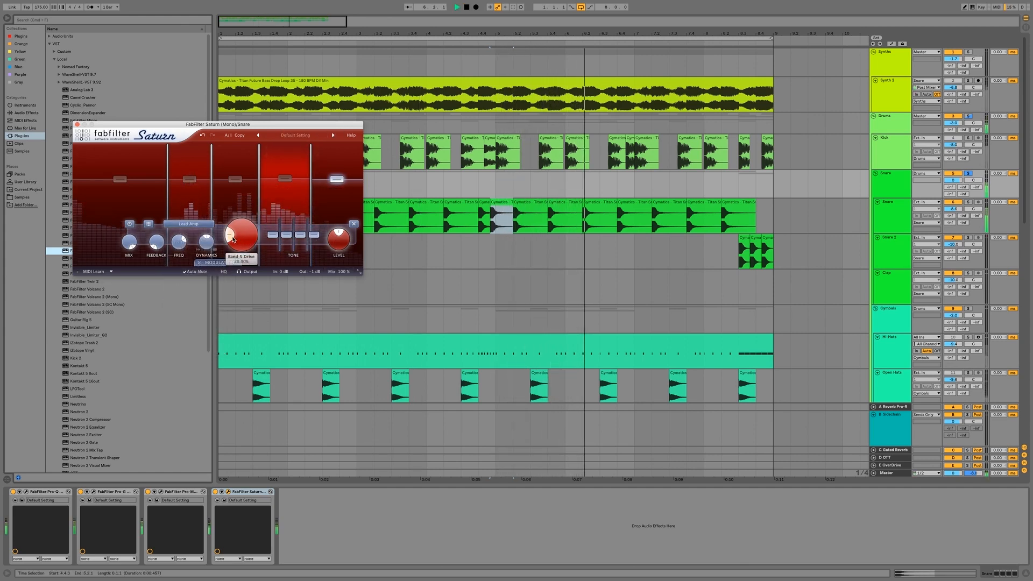
pyautogui.moveTo(232, 239)
pyautogui.mouseDown()
pyautogui.moveTo(237, 228)
pyautogui.moveTo(251, 235)
pyautogui.mouseUp()
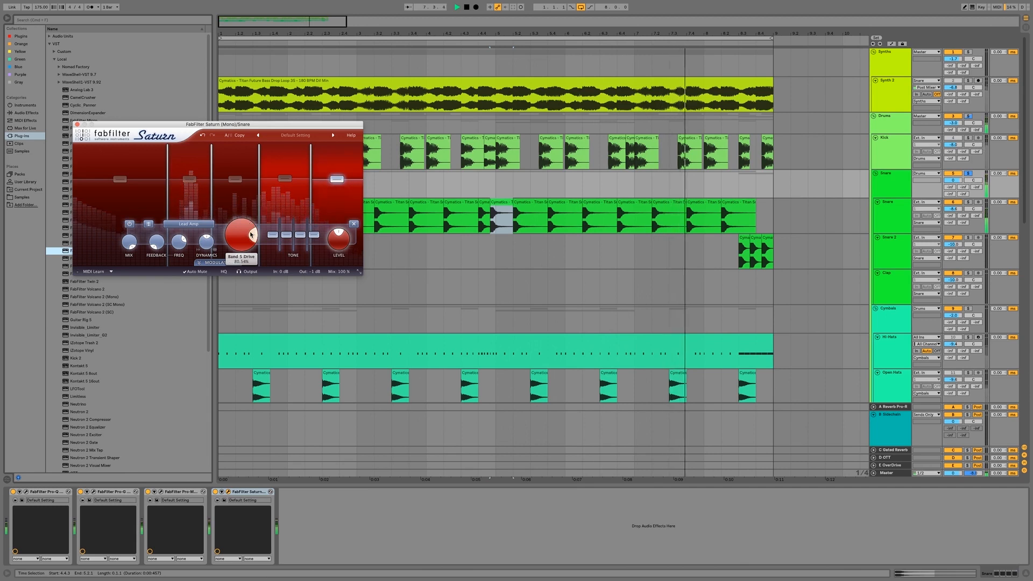
# Change band 5's style to Power Amp and boost its two highest tone controls
pyautogui.click(188, 224)
pyautogui.click(210, 299)
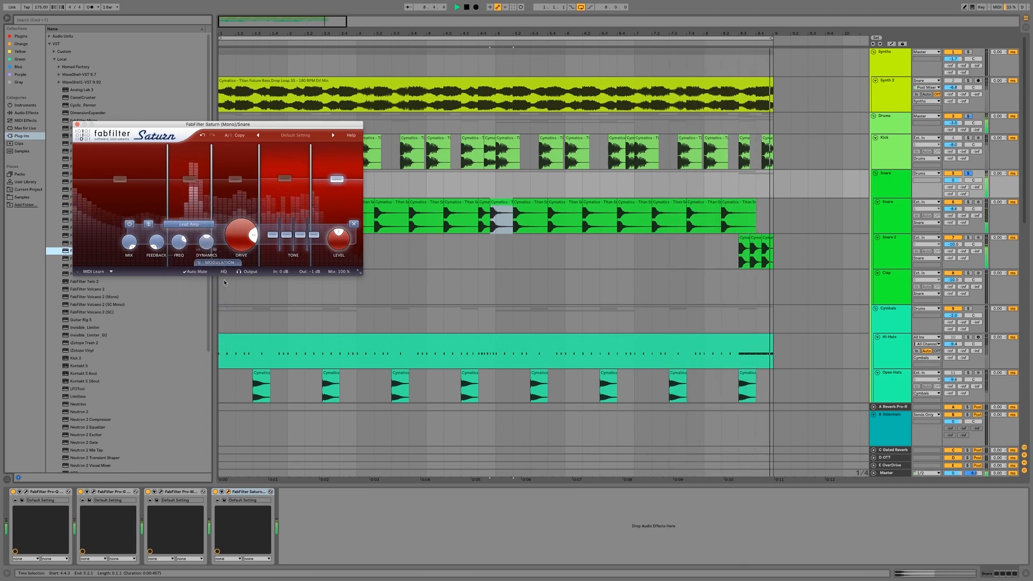
pyautogui.click(198, 225)
pyautogui.click(207, 312)
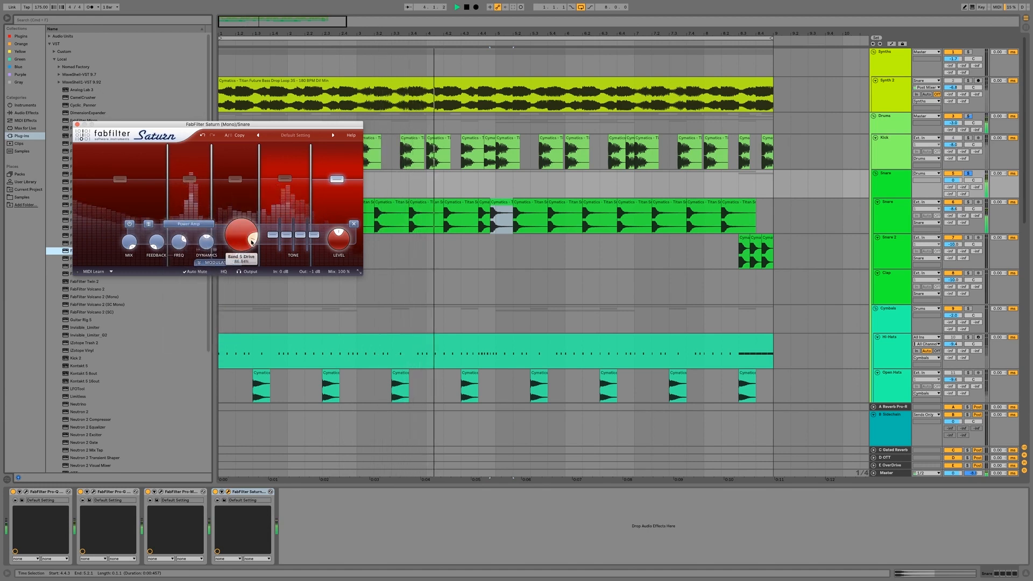
pyautogui.moveTo(313, 235); pyautogui.dragTo(312, 230)
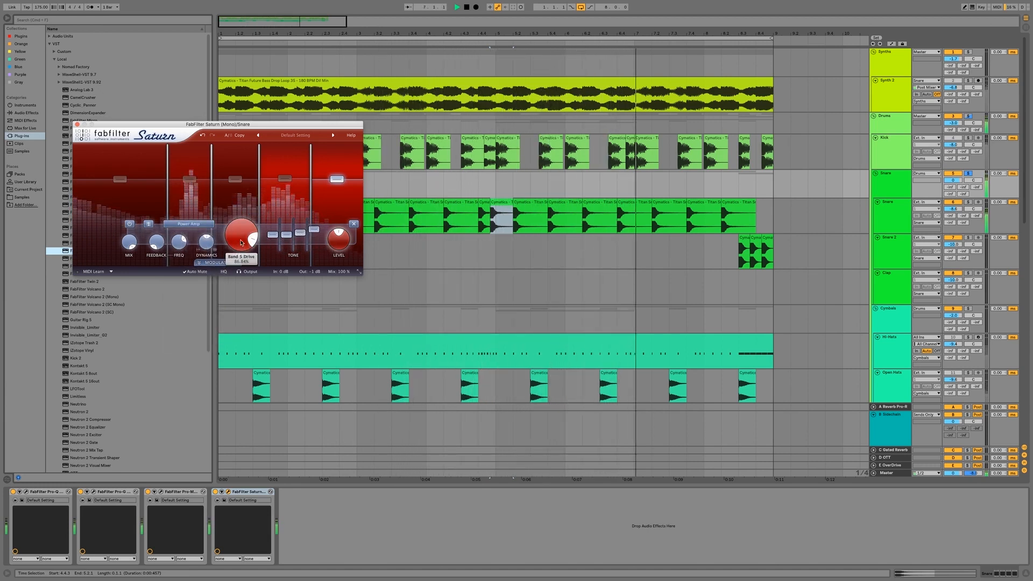
# Switch band 5's style to Clean Tape, ease its drive back, and resume playback
pyautogui.click(206, 226)
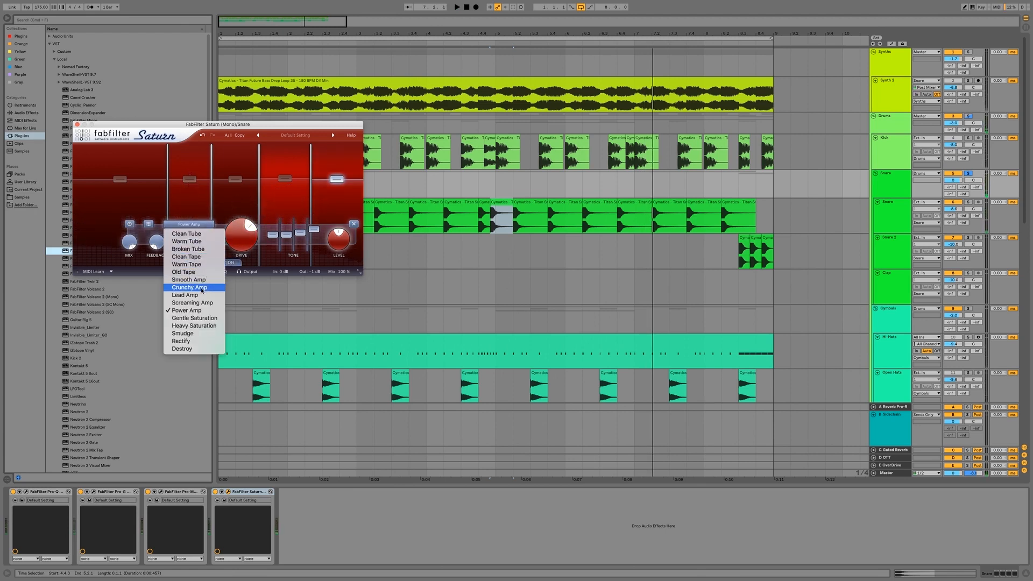
pyautogui.click(198, 258)
pyautogui.press('space')
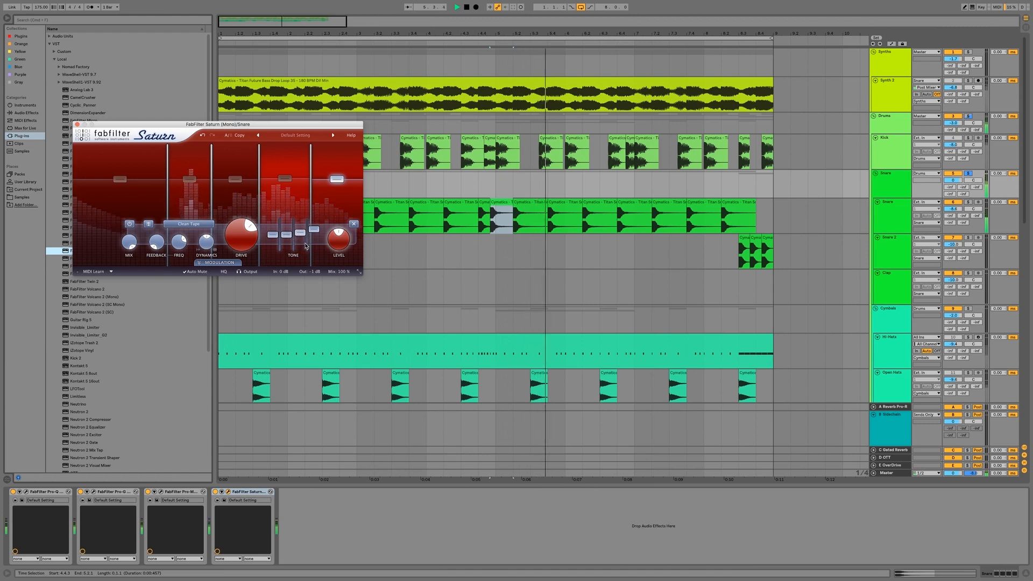
# Compare the Snare group during playback with Saturn bypassed and active, leaving Saturn switched off
pyautogui.click(214, 491)
pyautogui.click(215, 491)
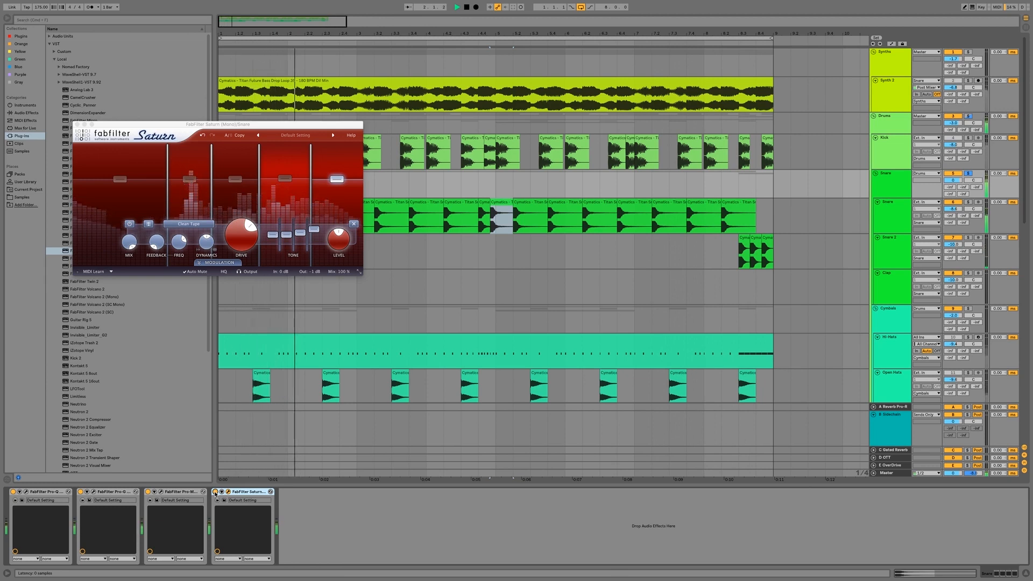
pyautogui.click(214, 491)
pyautogui.click(214, 491)
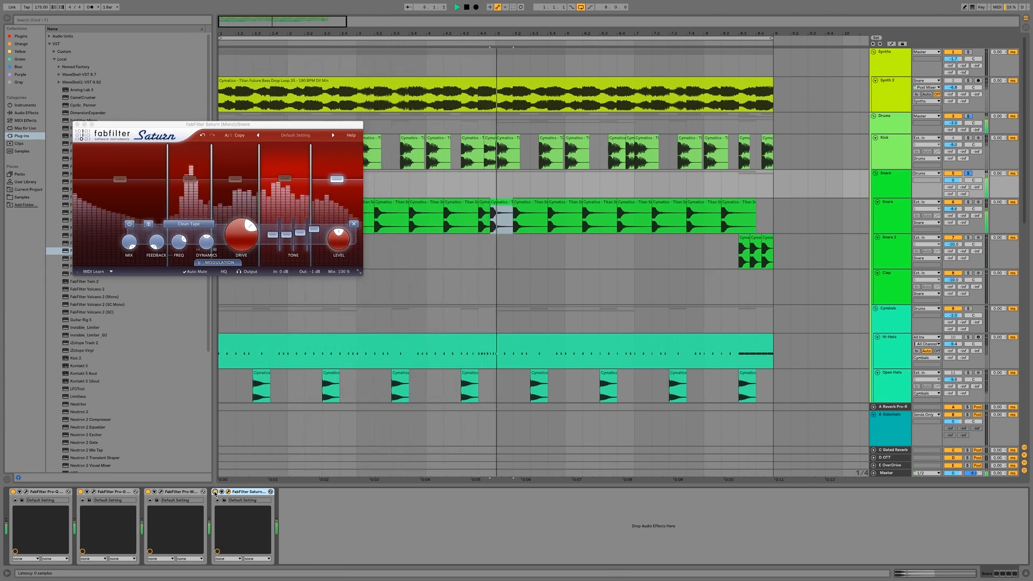
pyautogui.click(215, 491)
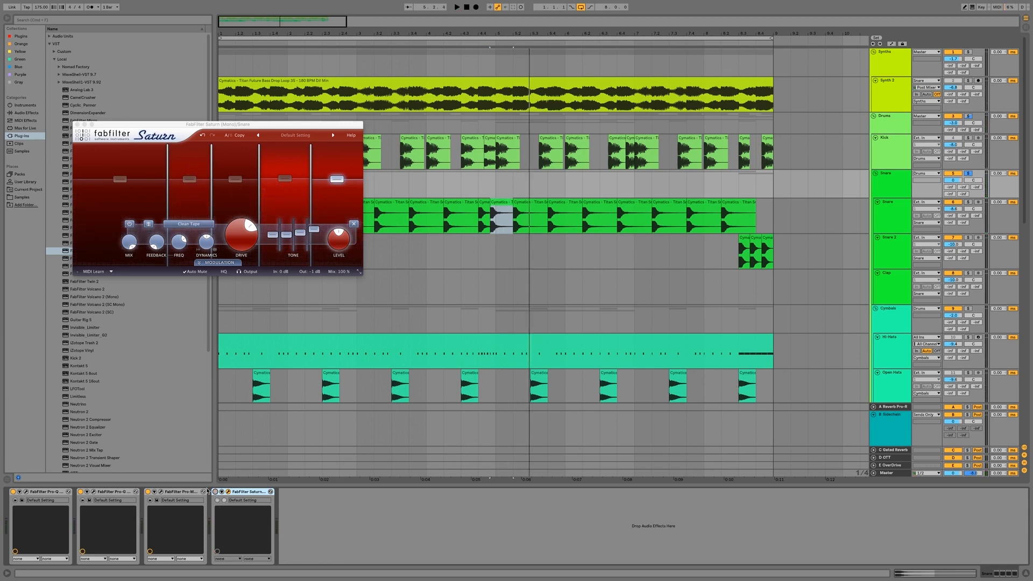
# Close the Saturn window and take the Snare group out of solo to play the full mix
pyautogui.click(77, 124)
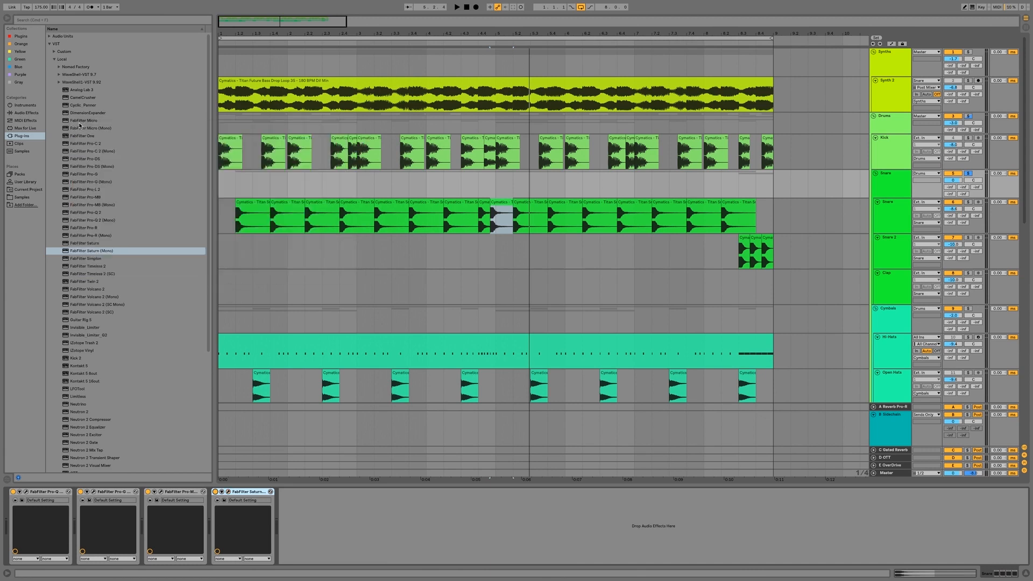
pyautogui.click(968, 174)
pyautogui.press('space')
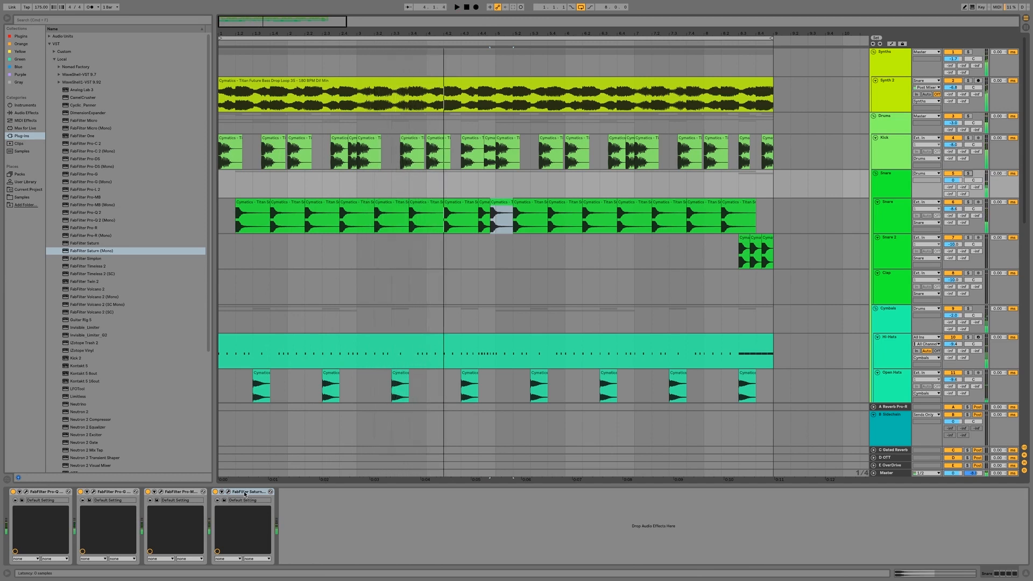
# Move Saturn directly after Pro-Q in the Snare group's effect chain and listen to the full mix
pyautogui.moveTo(244, 492); pyautogui.dragTo(192, 491)
pyautogui.moveTo(86, 504); pyautogui.dragTo(90, 501)
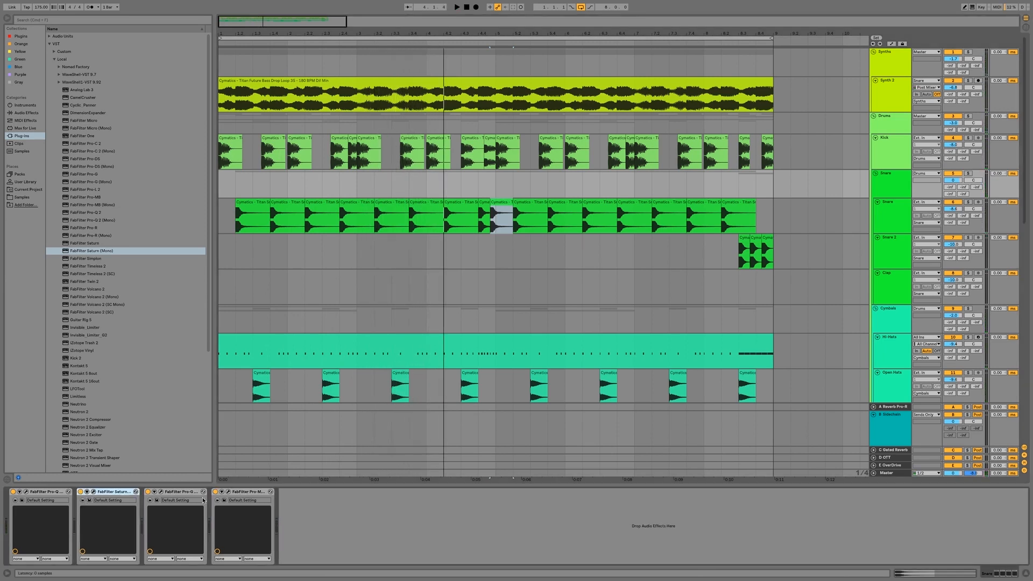
pyautogui.press('space')
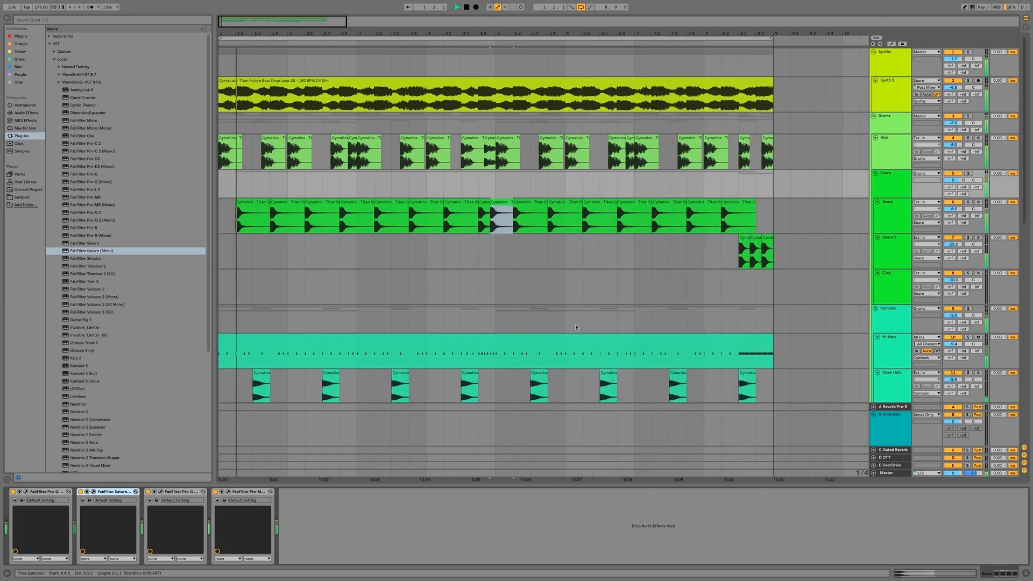
pyautogui.press('space')
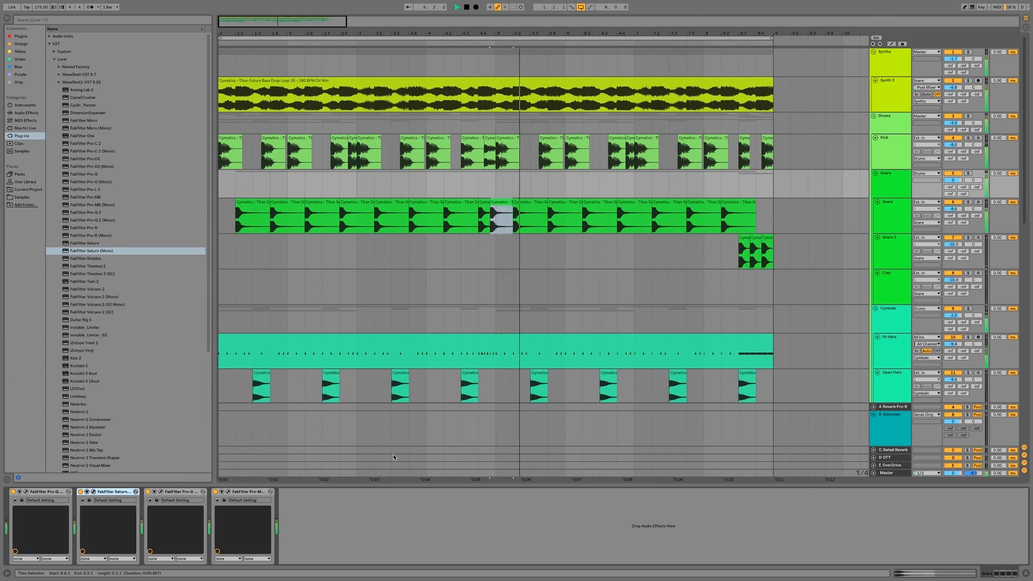
pyautogui.press('space')
# Compare the closing Snare 2 fill with Saturn at the end of the Snare group's chain and directly after Pro-Q
pyautogui.click(739, 251)
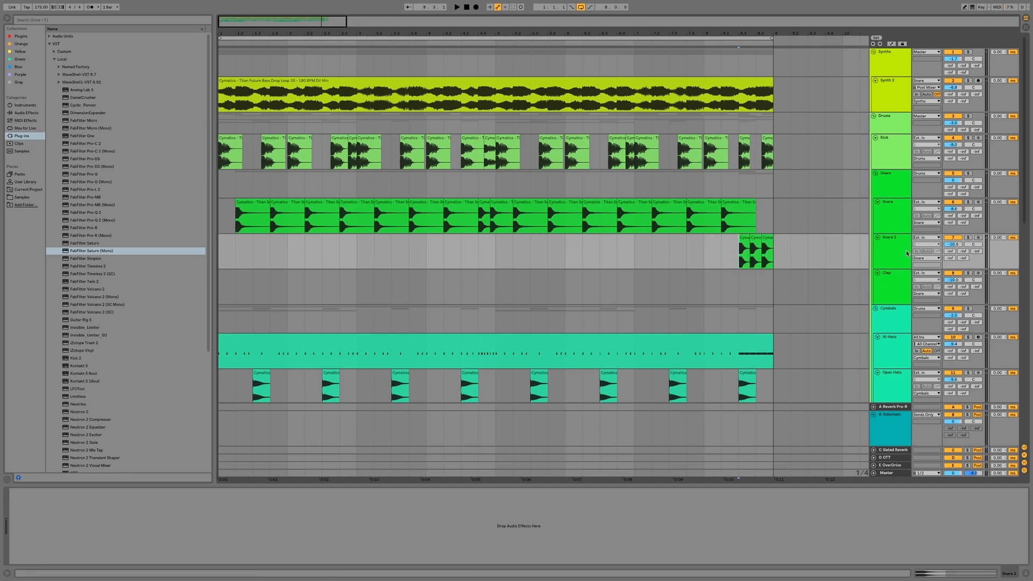
pyautogui.click(492, 354)
pyautogui.click(876, 195)
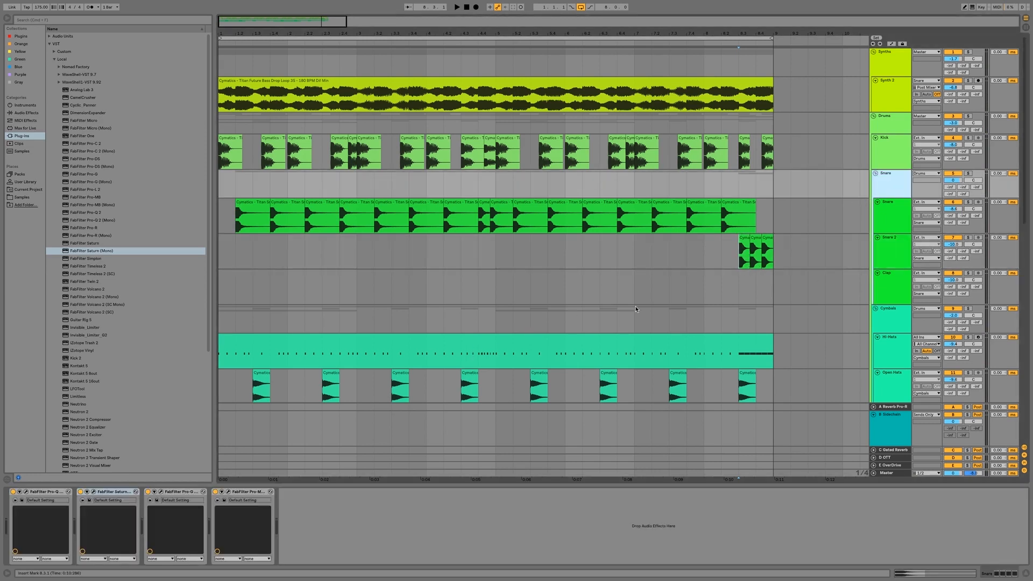
pyautogui.press('space')
pyautogui.moveTo(126, 492); pyautogui.dragTo(300, 494)
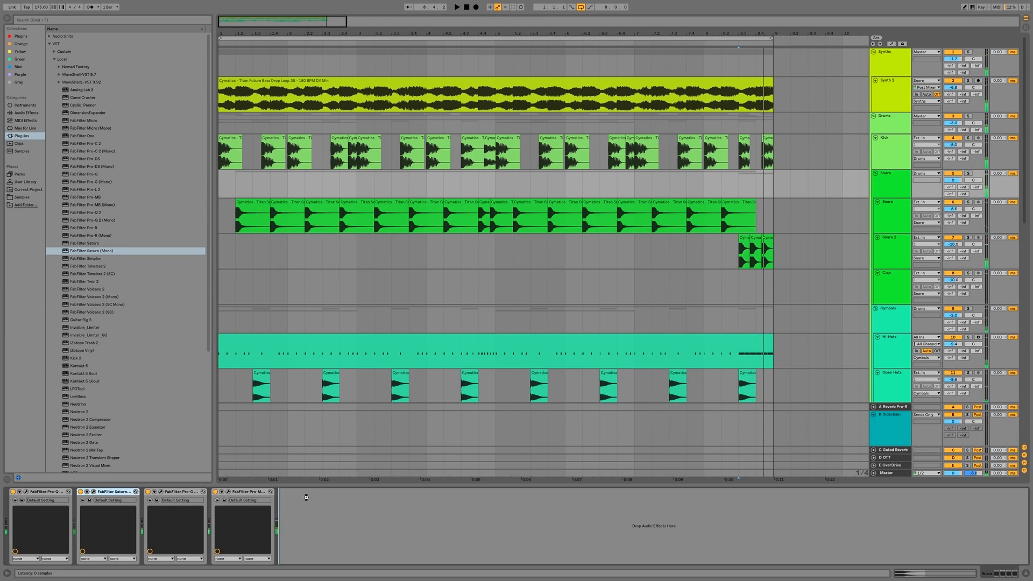
pyautogui.click(740, 243)
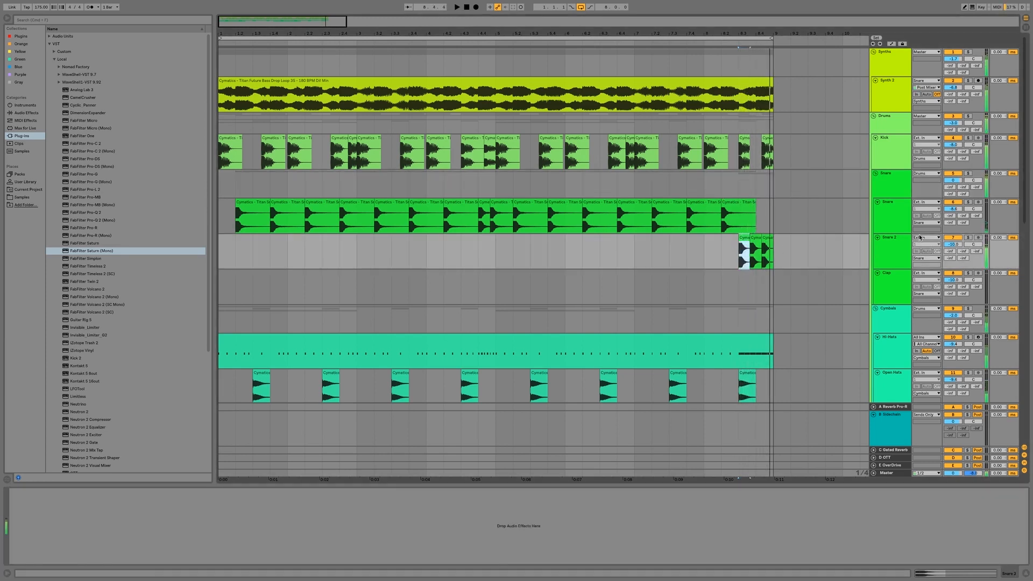
pyautogui.click(895, 190)
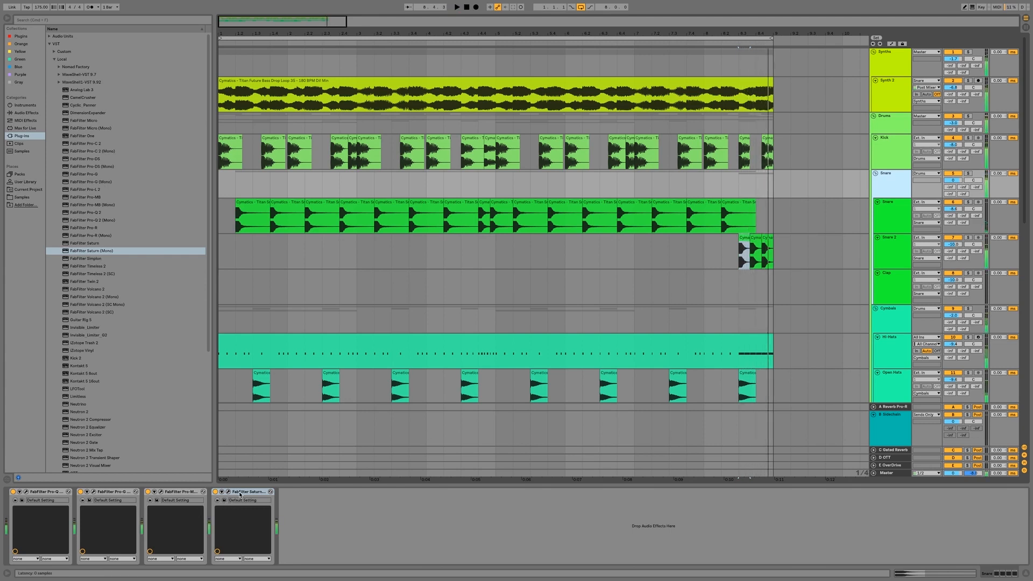
pyautogui.moveTo(76, 496); pyautogui.dragTo(80, 496)
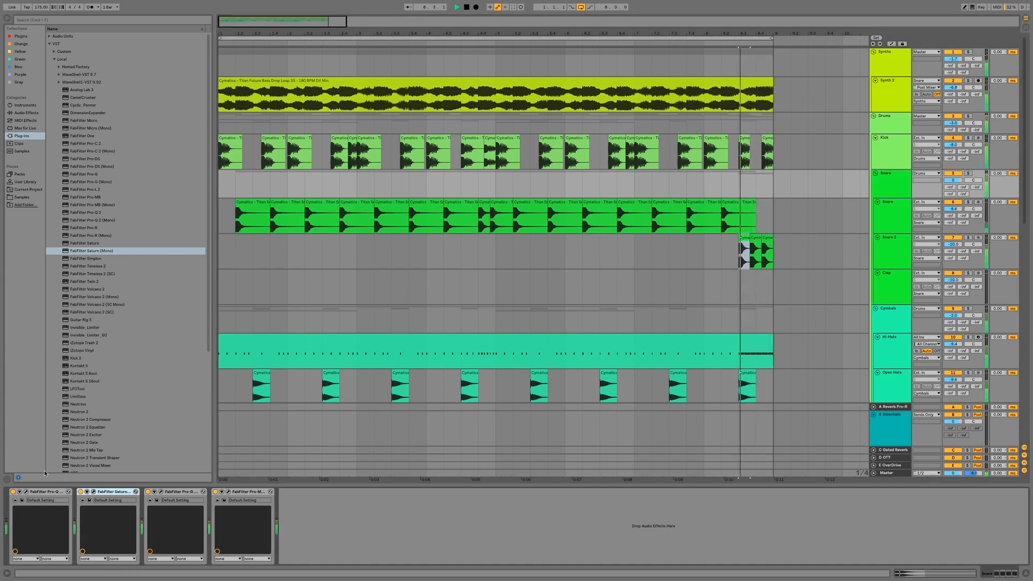
pyautogui.moveTo(286, 508); pyautogui.dragTo(286, 508)
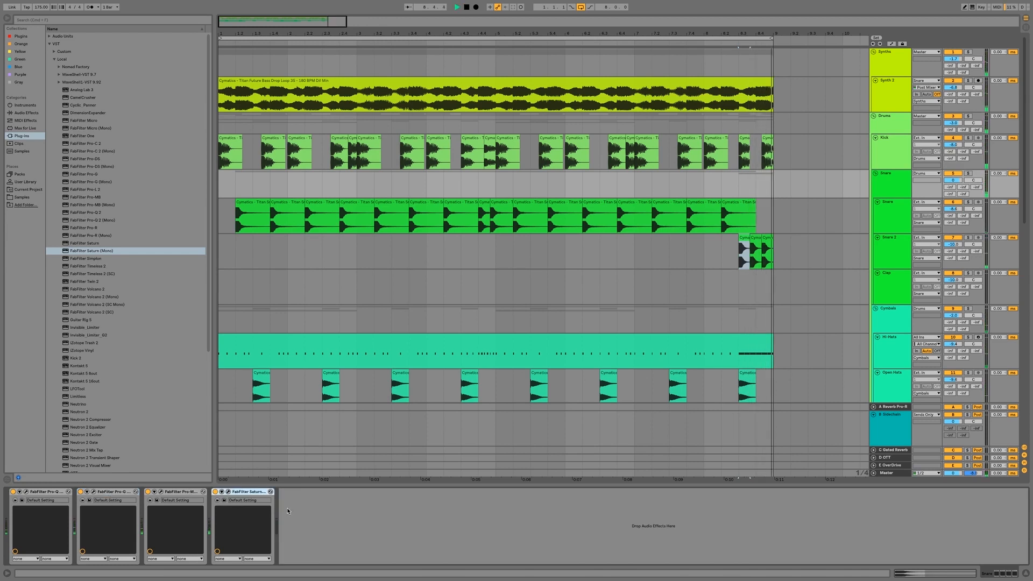
pyautogui.press('space')
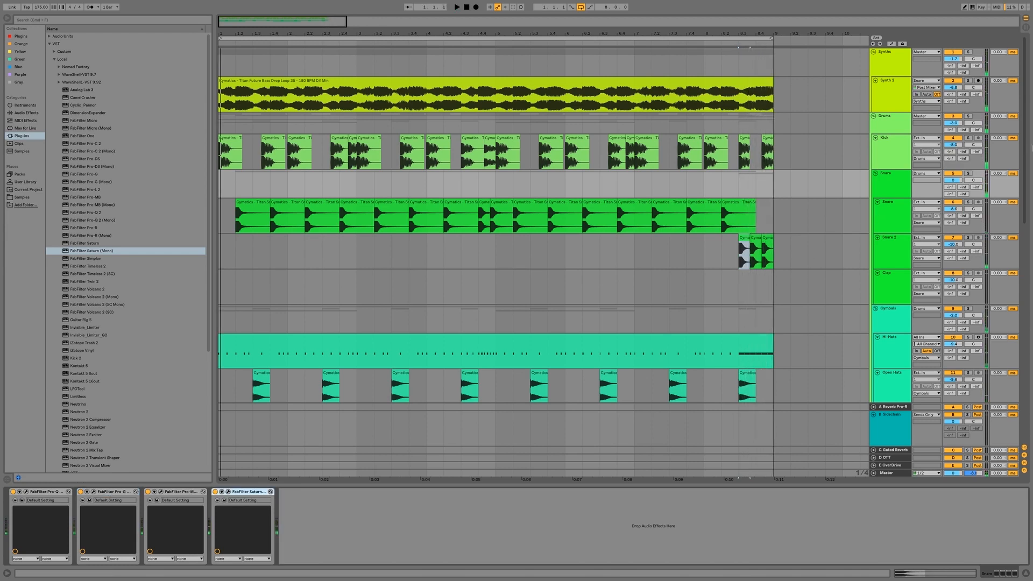
# Solo the Snare group and move Saturn from the end of its chain back to directly after Pro-Q during playback
pyautogui.click(967, 173)
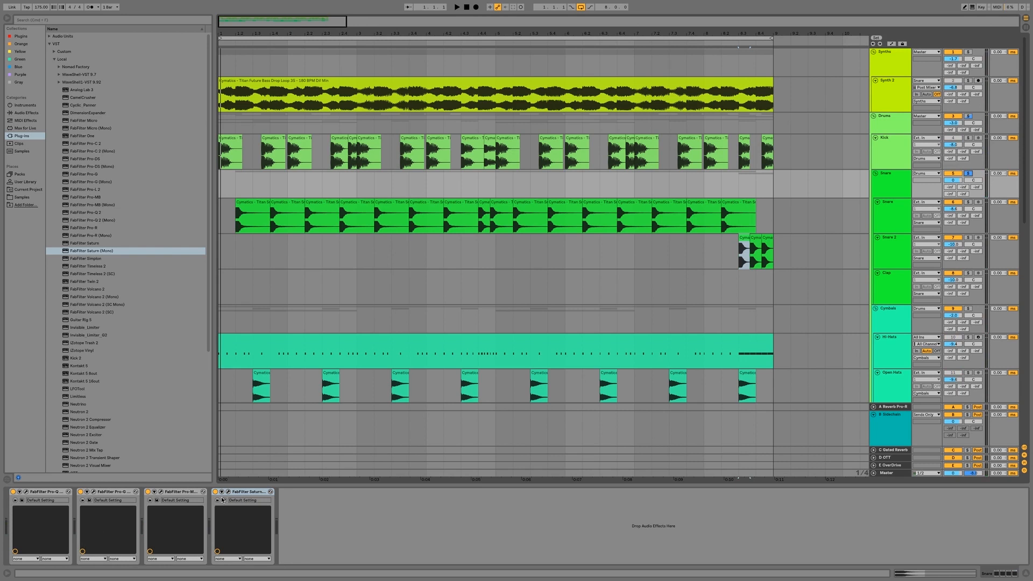
pyautogui.press('space')
pyautogui.moveTo(89, 501); pyautogui.dragTo(95, 493)
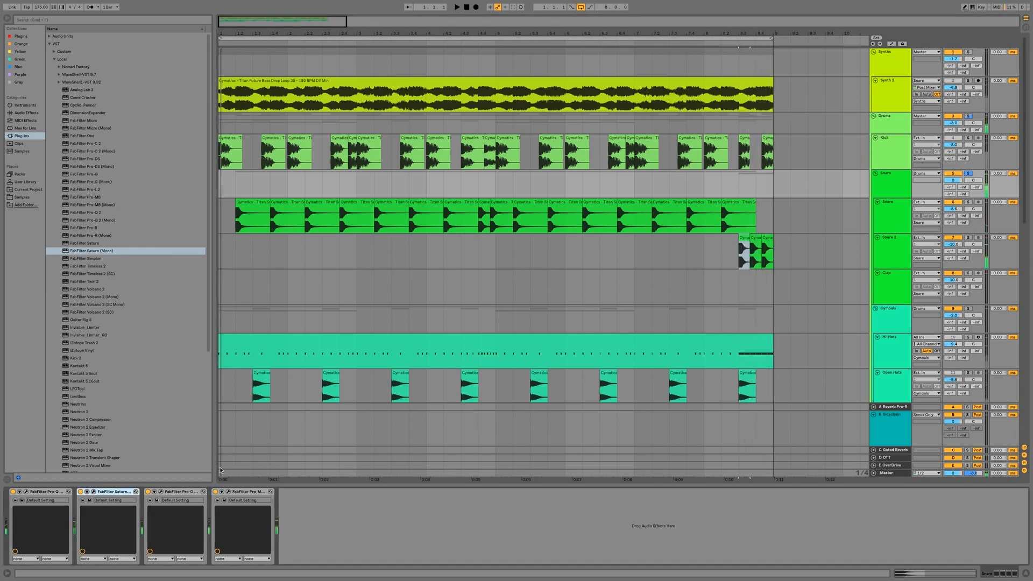
# Take the Snare group out of solo and set its track volume to -2.0 dB during full-mix playback
pyautogui.click(967, 173)
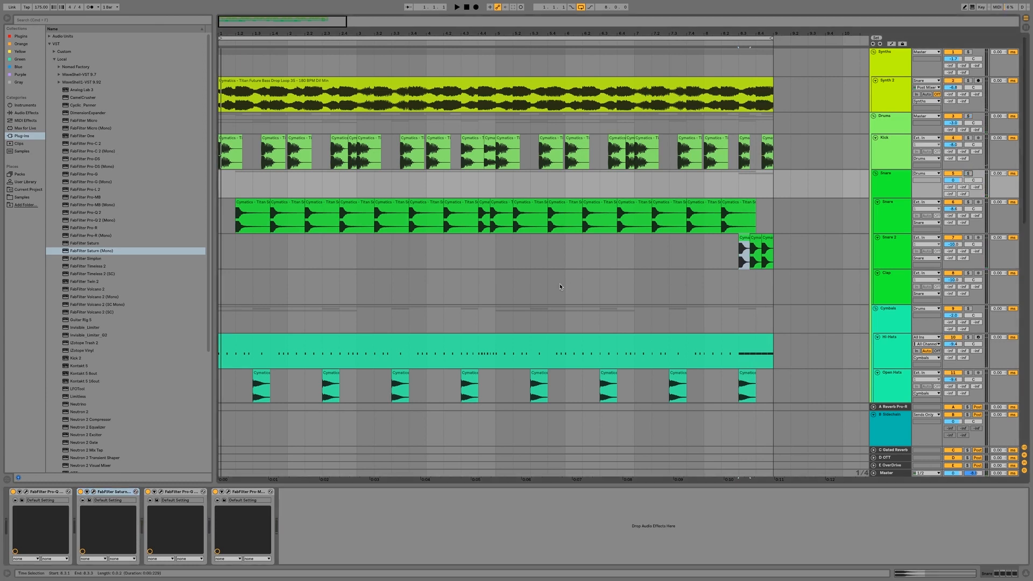
pyautogui.click(225, 215)
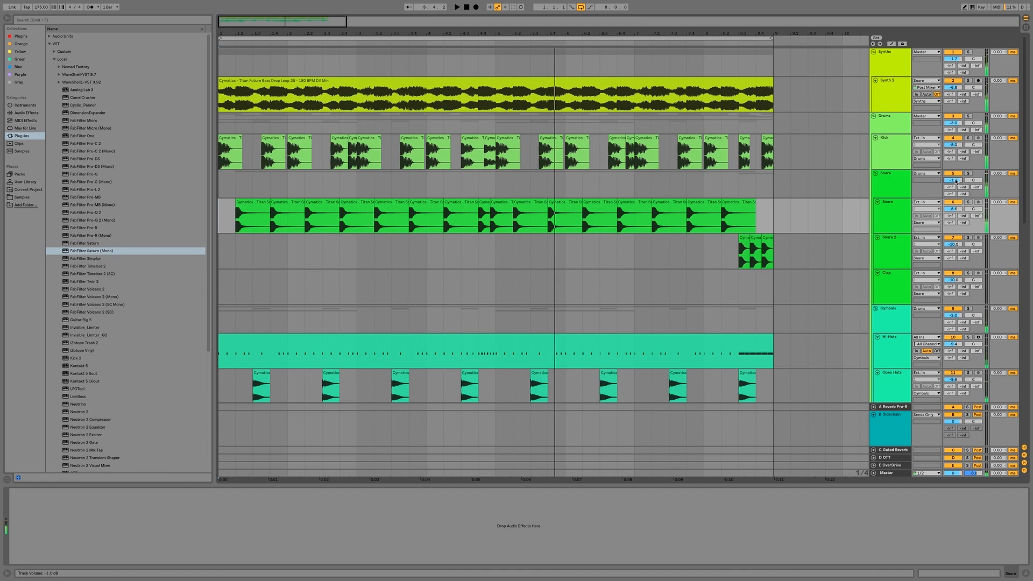
pyautogui.press('space')
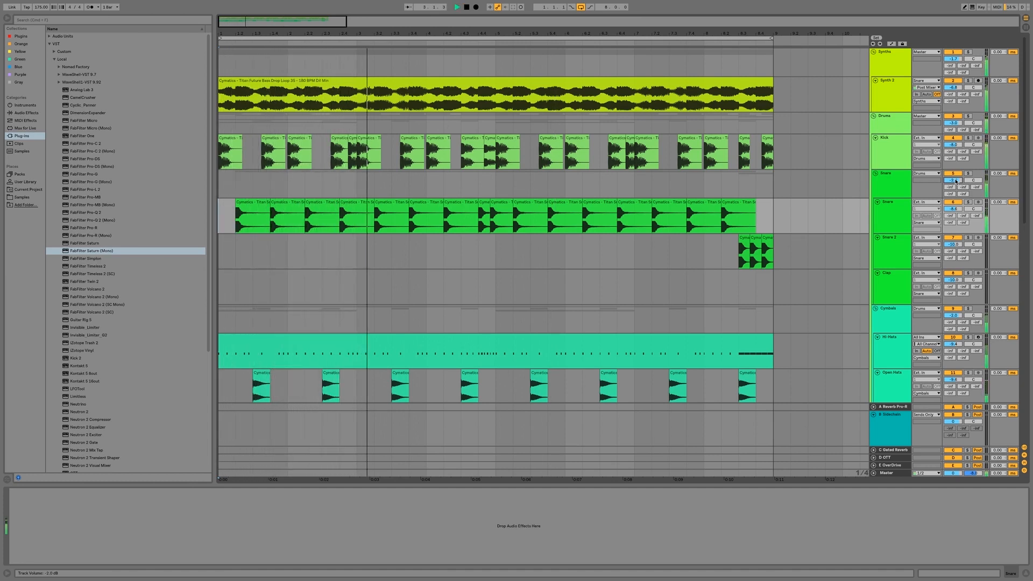
# Group all four FabFilter devices on the Snare group into one Audio Effect Rack
pyautogui.click(879, 189)
pyautogui.press('space')
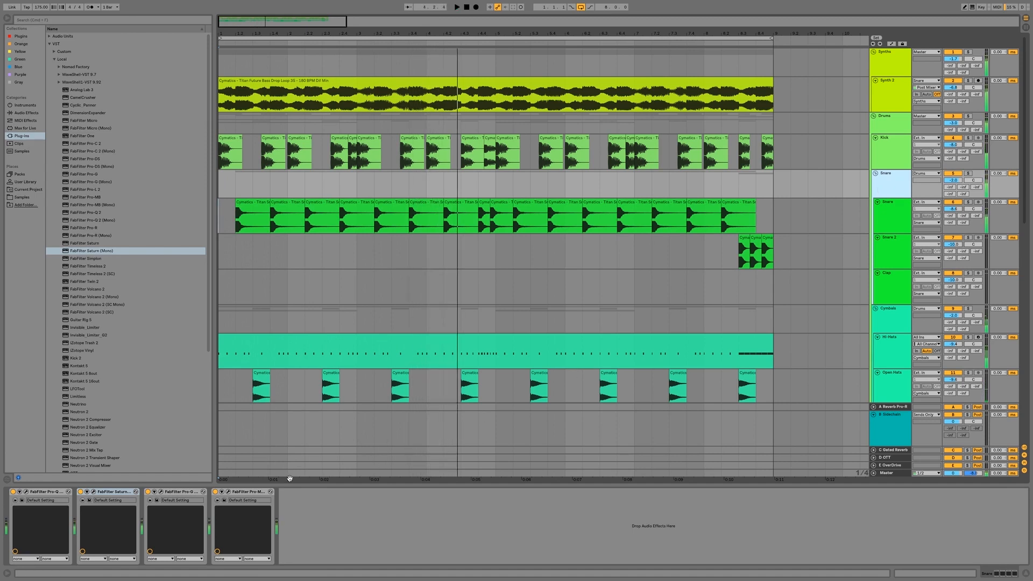
pyautogui.click(259, 493)
pyautogui.keyDown('shift'); pyautogui.click(52, 491); pyautogui.keyUp('shift')
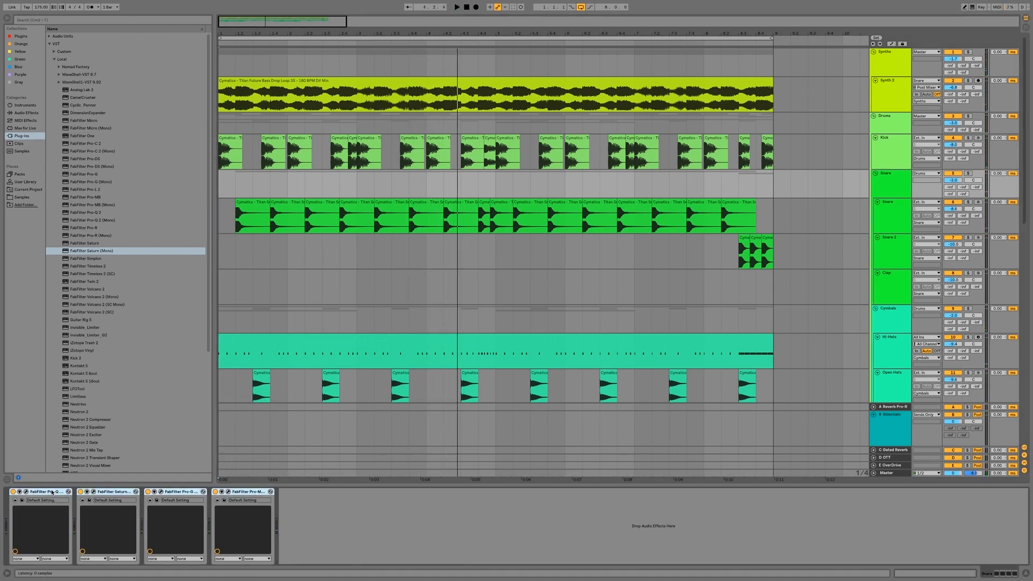
pyautogui.press('super+g')
# Compare the mix with the Snare group's effect rack bypassed and active, leaving the rack switched on
pyautogui.press('space')
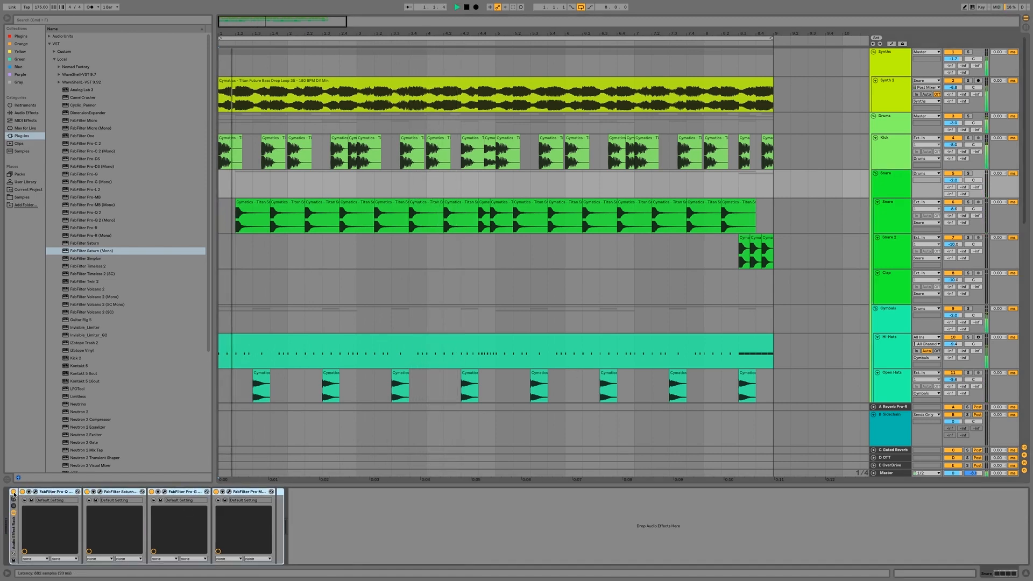
pyautogui.click(13, 491)
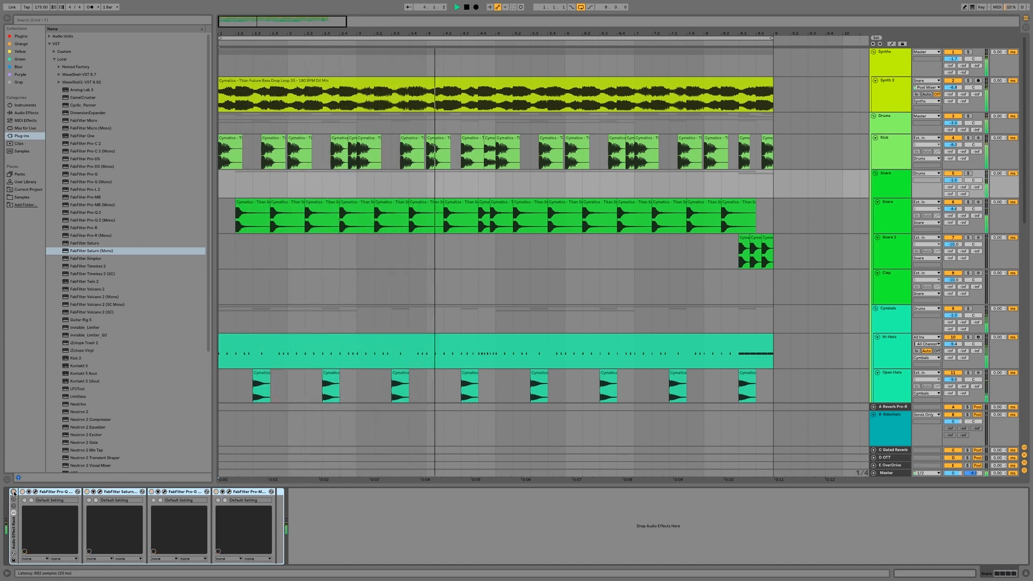
pyautogui.click(14, 491)
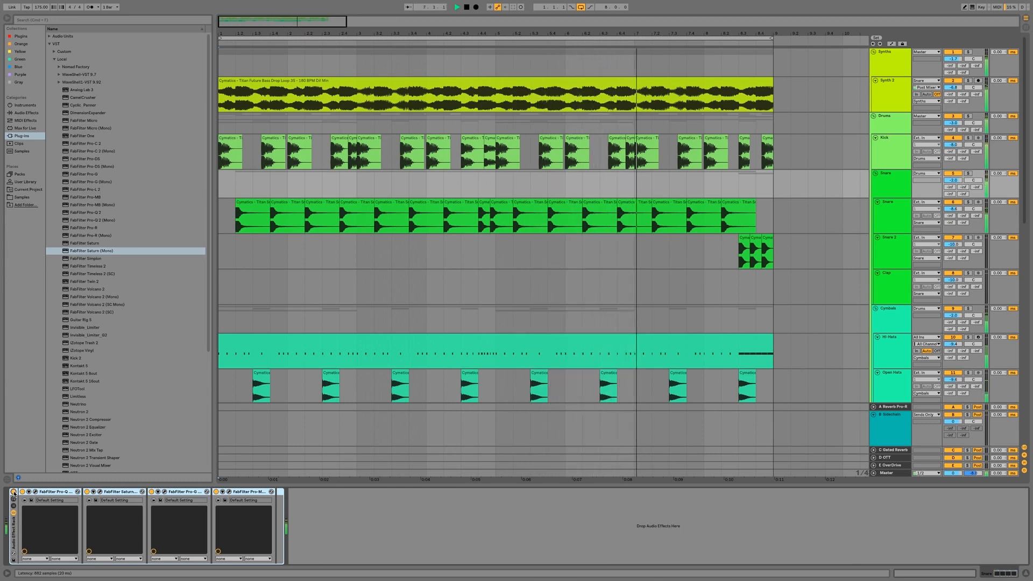
pyautogui.click(13, 491)
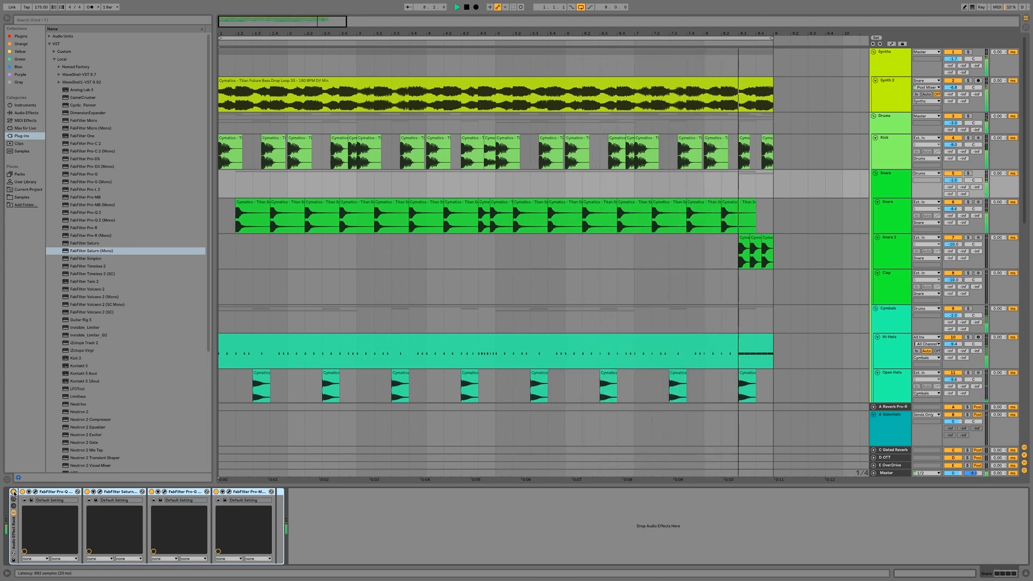
pyautogui.click(13, 492)
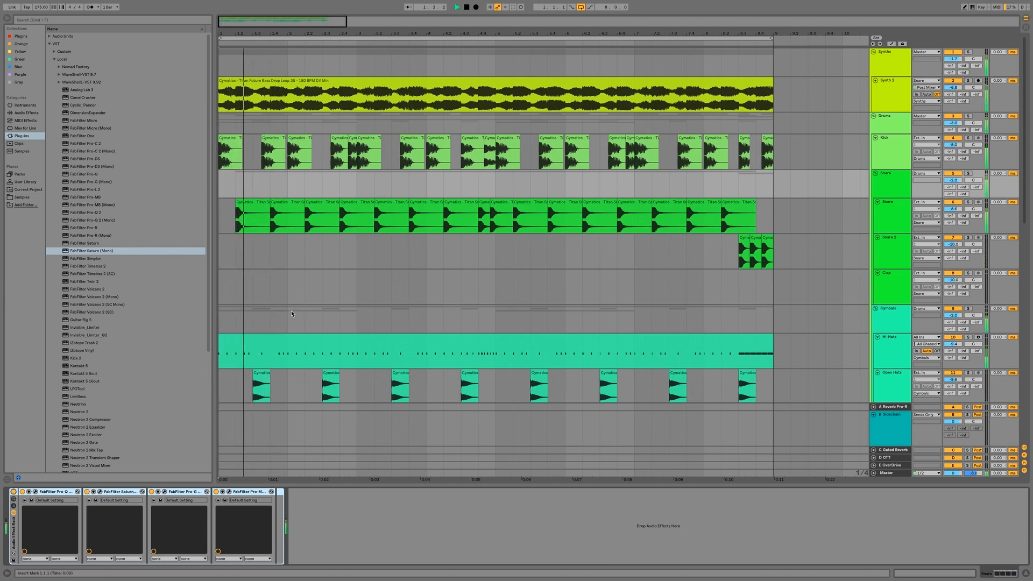
pyautogui.press('space')
pyautogui.press('space')
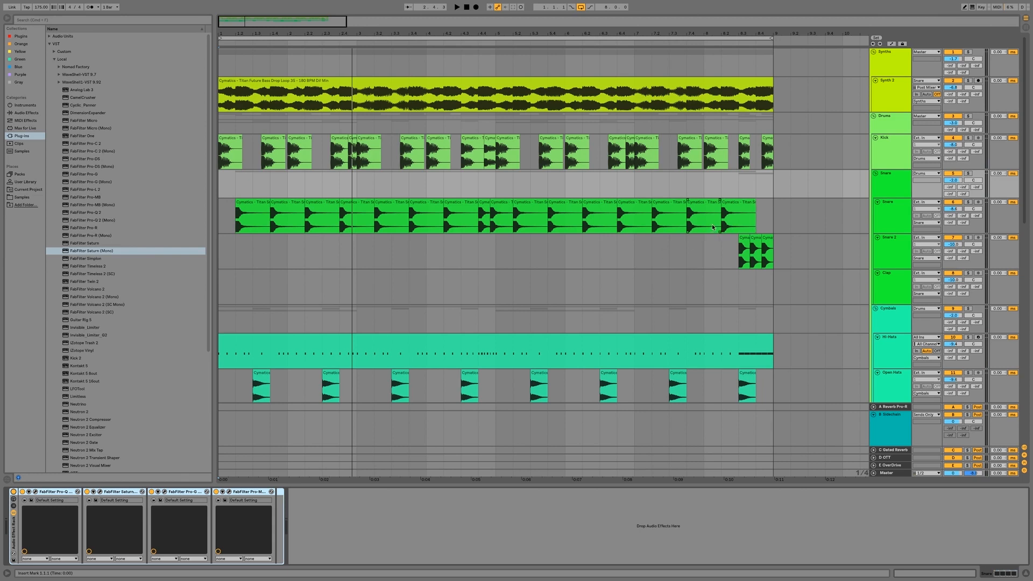
# Solo the Kick track, listen to it, and add FabFilter Saturn (Mono) to the track
pyautogui.click(885, 145)
pyautogui.click(969, 139)
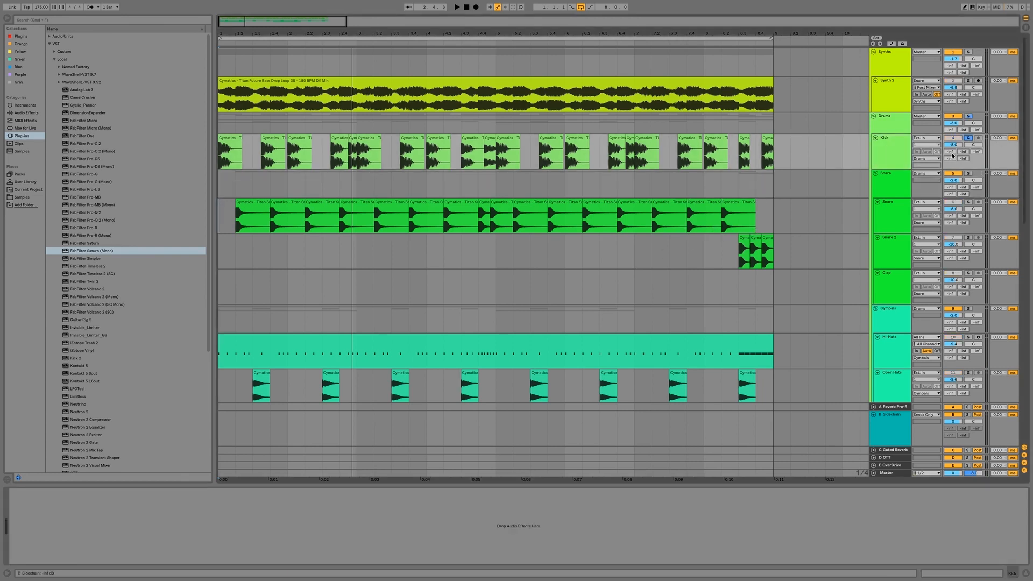
pyautogui.press('space')
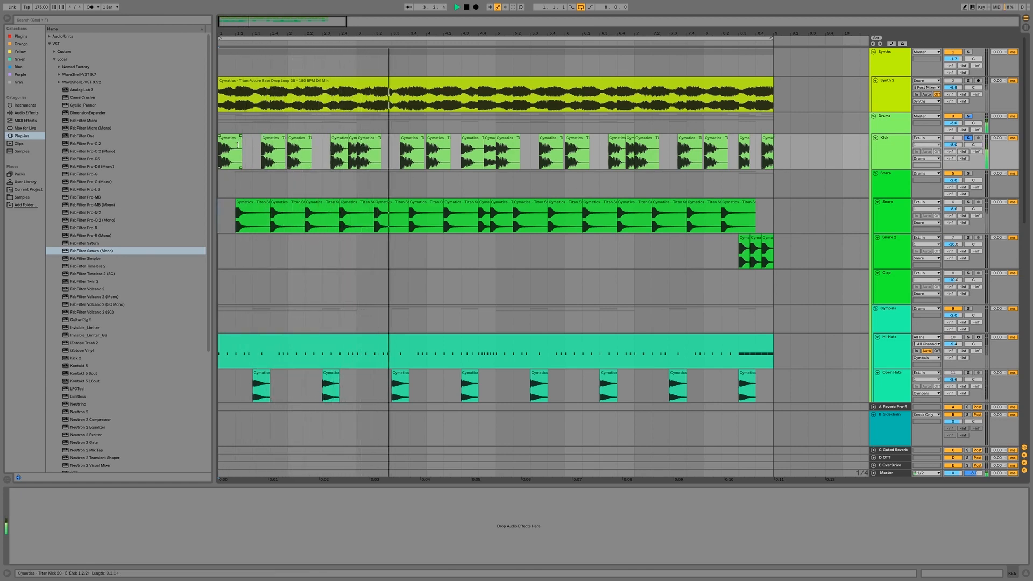
pyautogui.press('space')
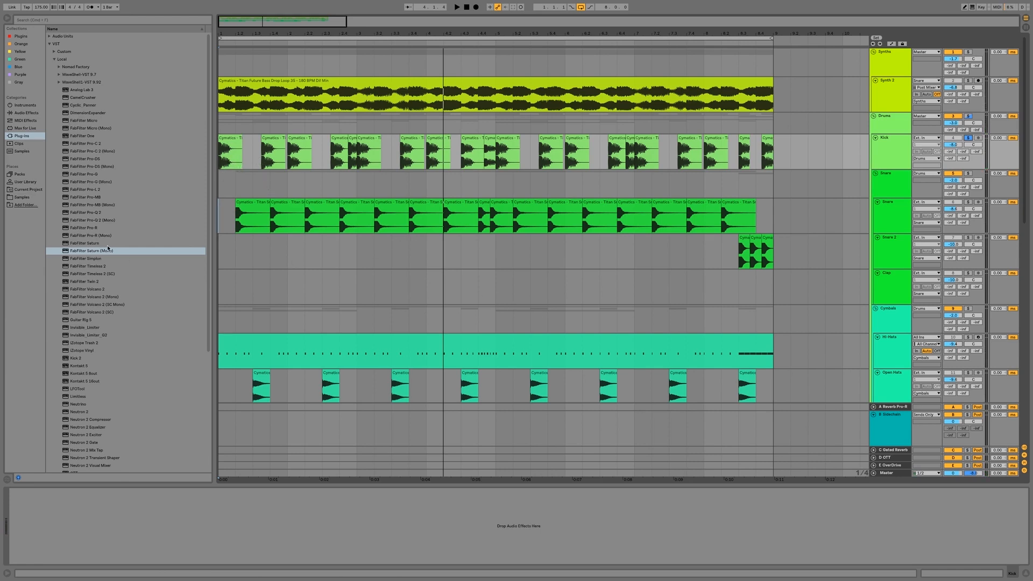
pyautogui.click(93, 253)
pyautogui.press('Return')
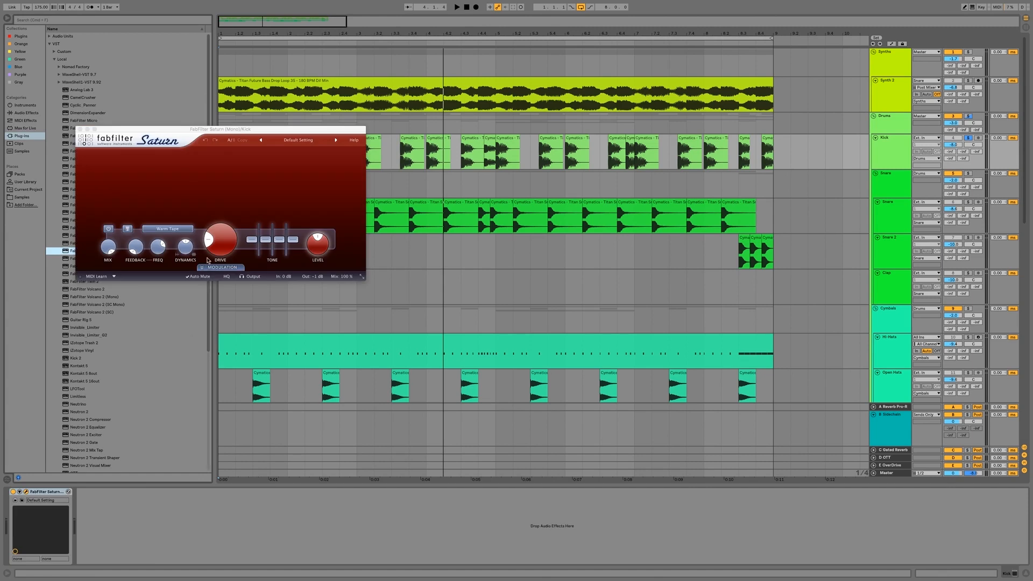
# Split the Kick's Saturn into three frequency bands and raise the highest band's level slightly
pyautogui.click(213, 155)
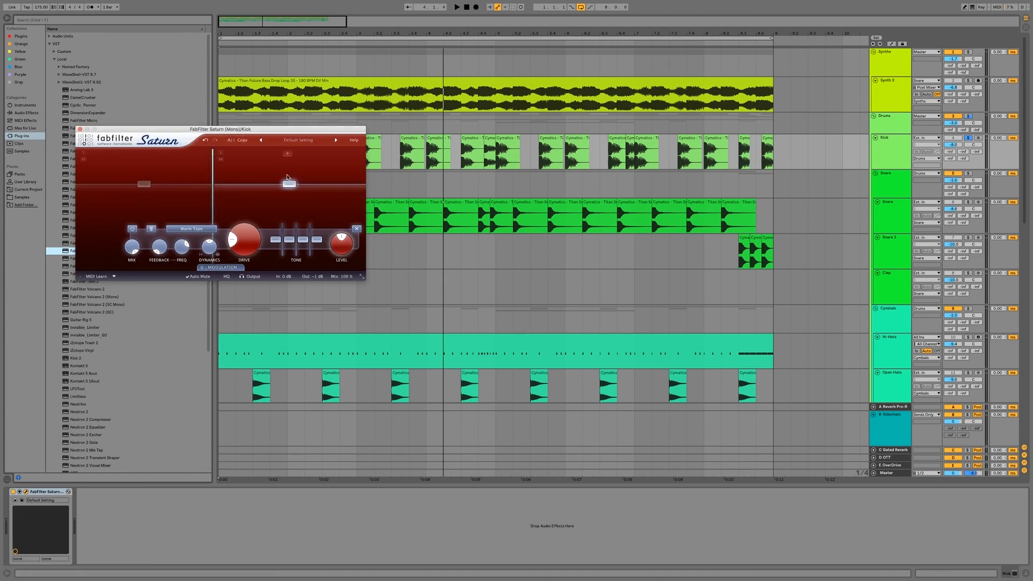
pyautogui.click(310, 152)
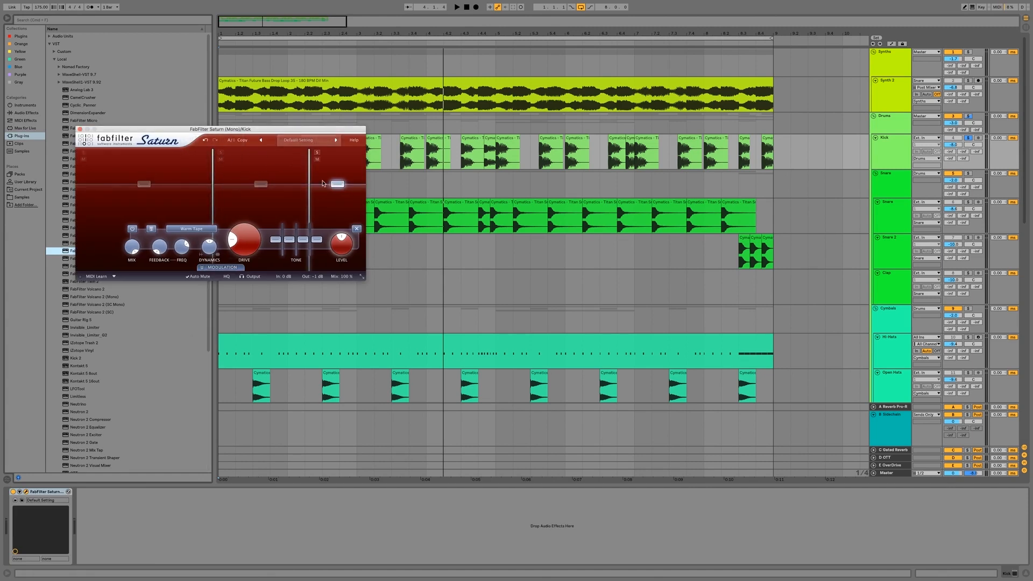
pyautogui.moveTo(337, 184); pyautogui.dragTo(338, 181)
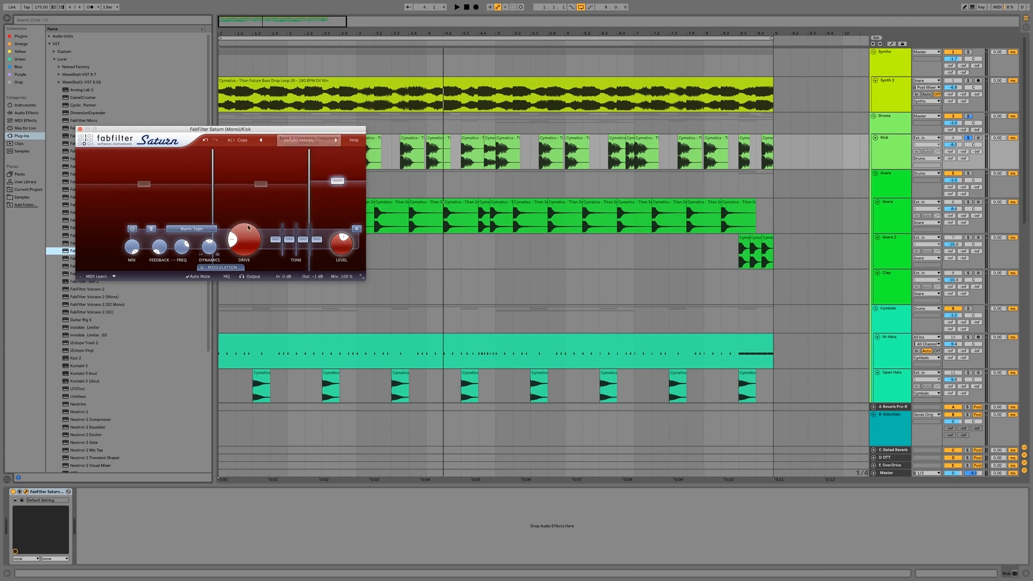
# Set band 3 of the Kick's Saturn to the Warm Tube style and raise its drive during playback
pyautogui.click(202, 230)
pyautogui.click(204, 249)
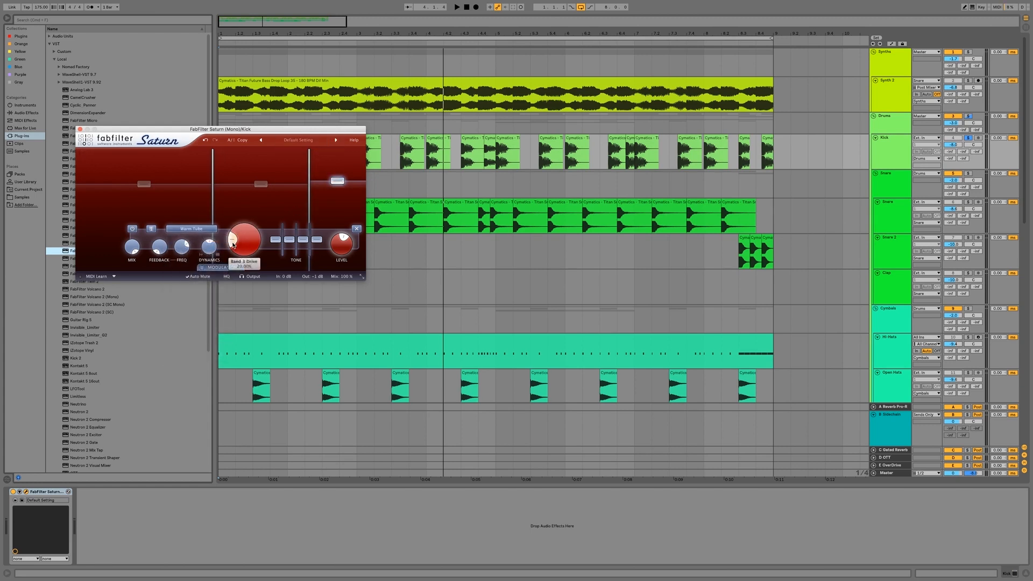
pyautogui.press('space')
pyautogui.moveTo(240, 232); pyautogui.dragTo(251, 230)
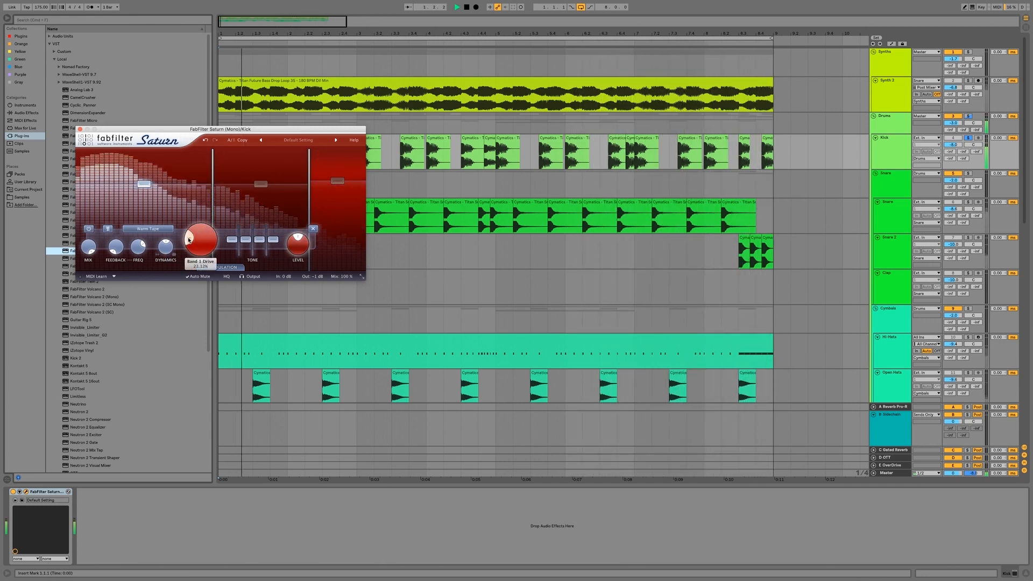
# Set band 1's drive in the Kick's Saturn to about 23% during playback, and close the plugin window
pyautogui.moveTo(188, 240); pyautogui.dragTo(189, 237)
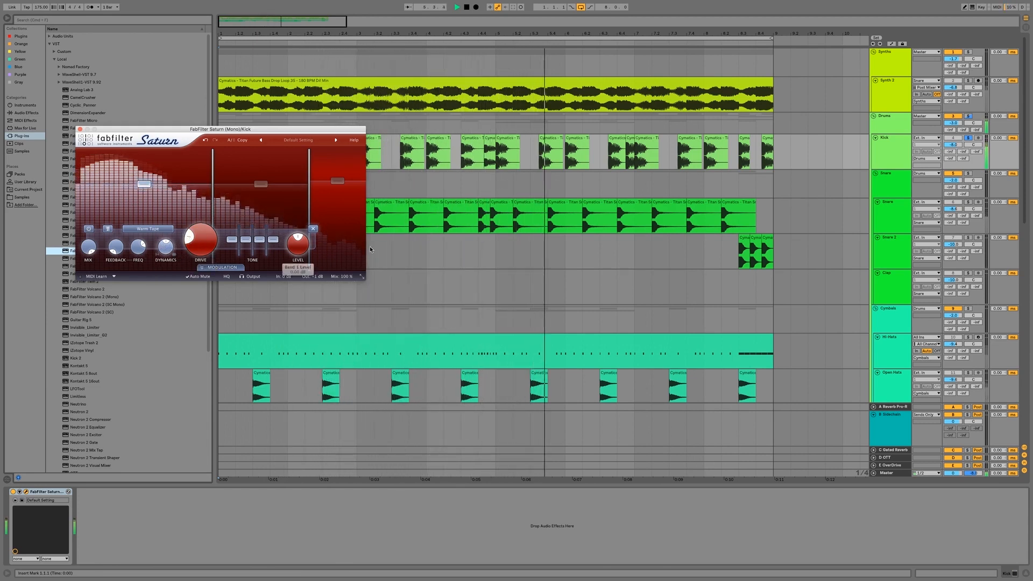
pyautogui.press('space')
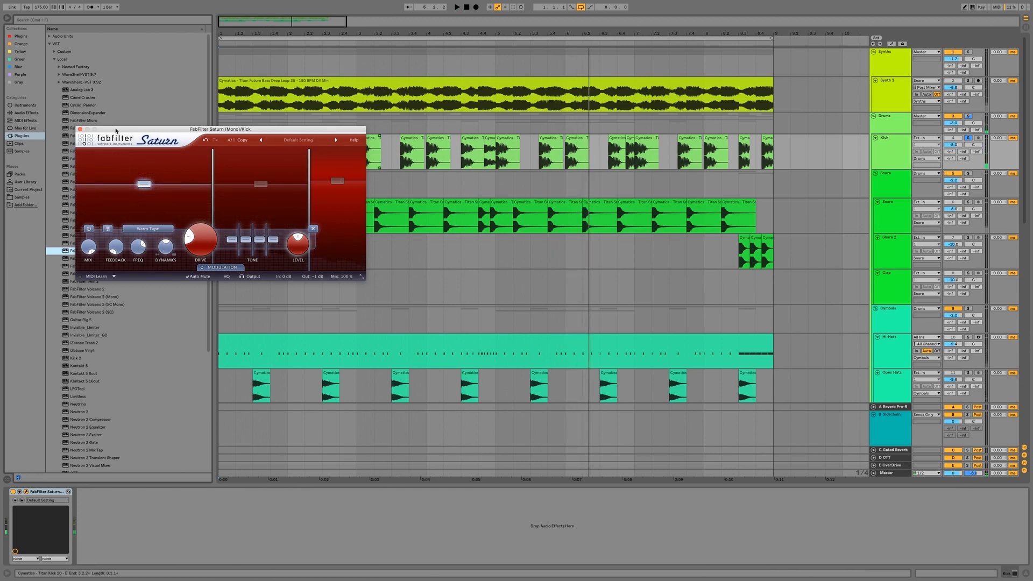
pyautogui.click(81, 130)
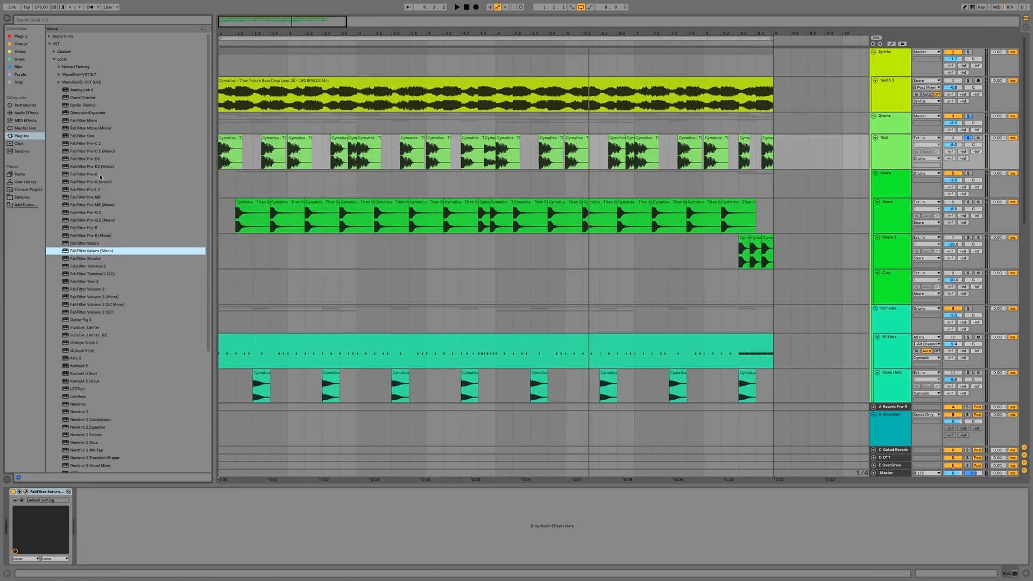
# Add FabFilter Pro-G to the Kick and set its threshold to about -1.8 dB with a range of 100 dB
pyautogui.doubleClick(95, 174)
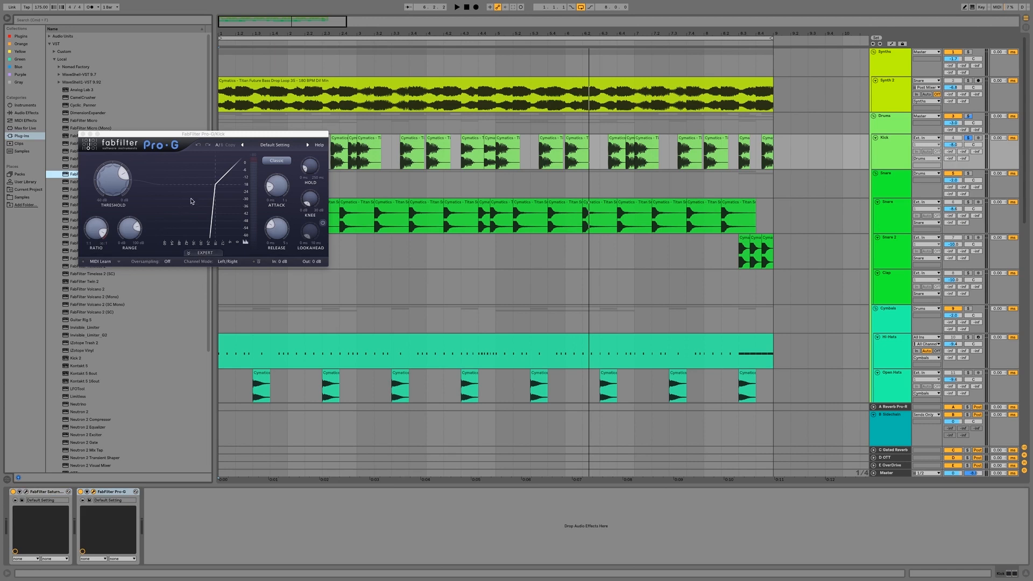
pyautogui.moveTo(122, 174); pyautogui.dragTo(123, 194)
pyautogui.press('space')
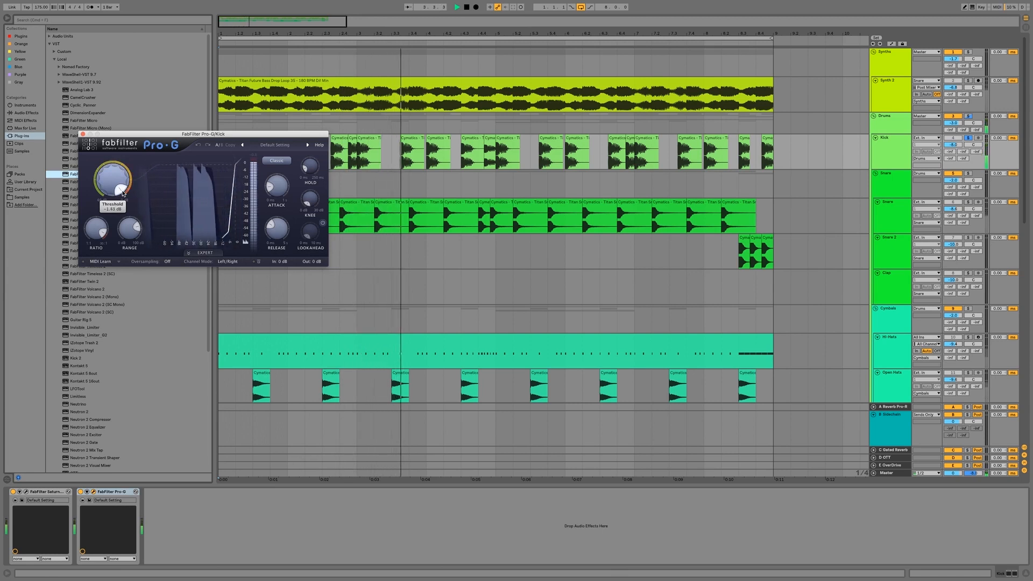
pyautogui.moveTo(102, 233); pyautogui.dragTo(84, 248)
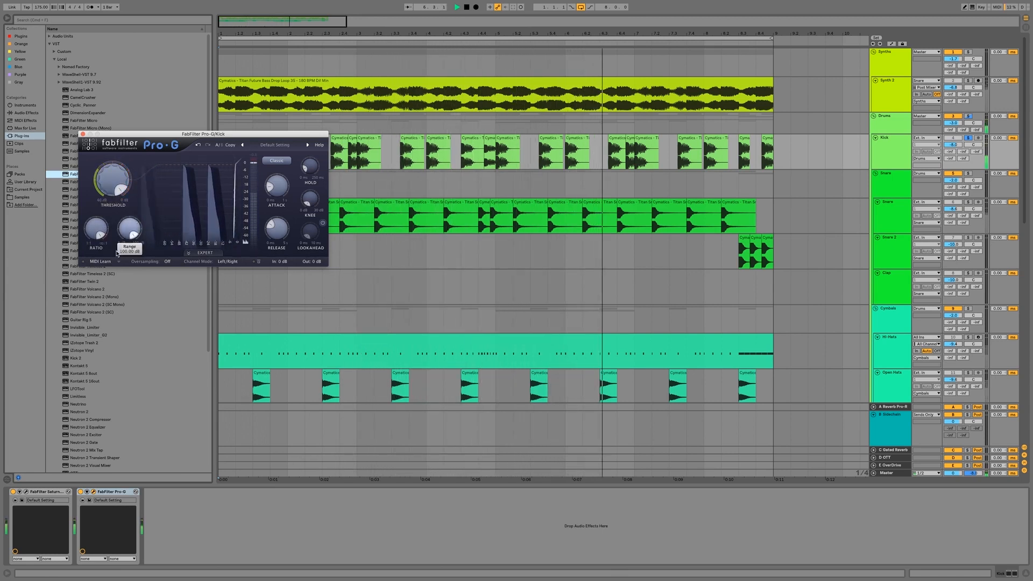
pyautogui.moveTo(125, 187)
pyautogui.scroll(-1, 125, 186)
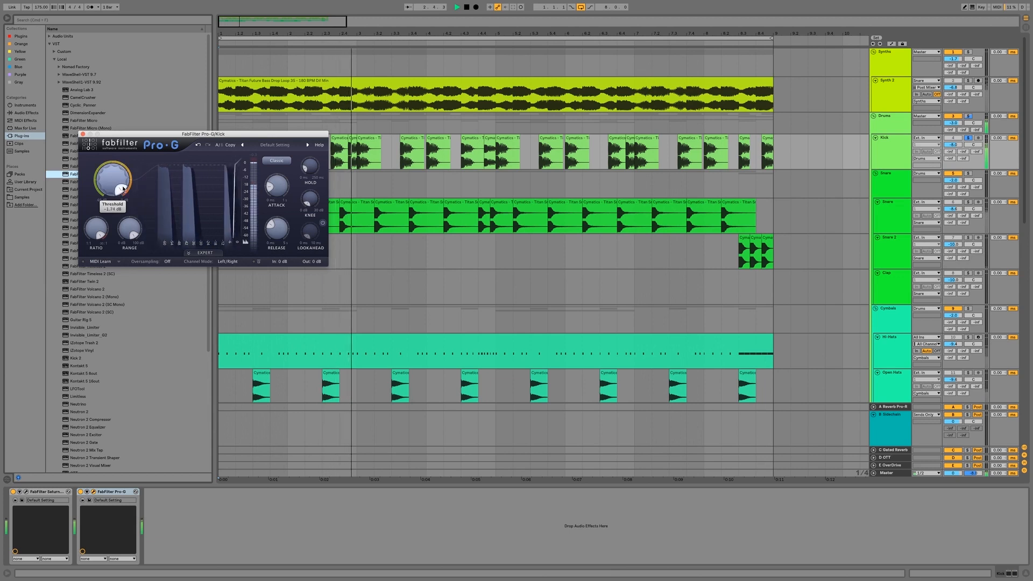
# Lengthen the Pro-G's release to about 512 ms during playback and check the gate's effect on the kick
pyautogui.moveTo(269, 226)
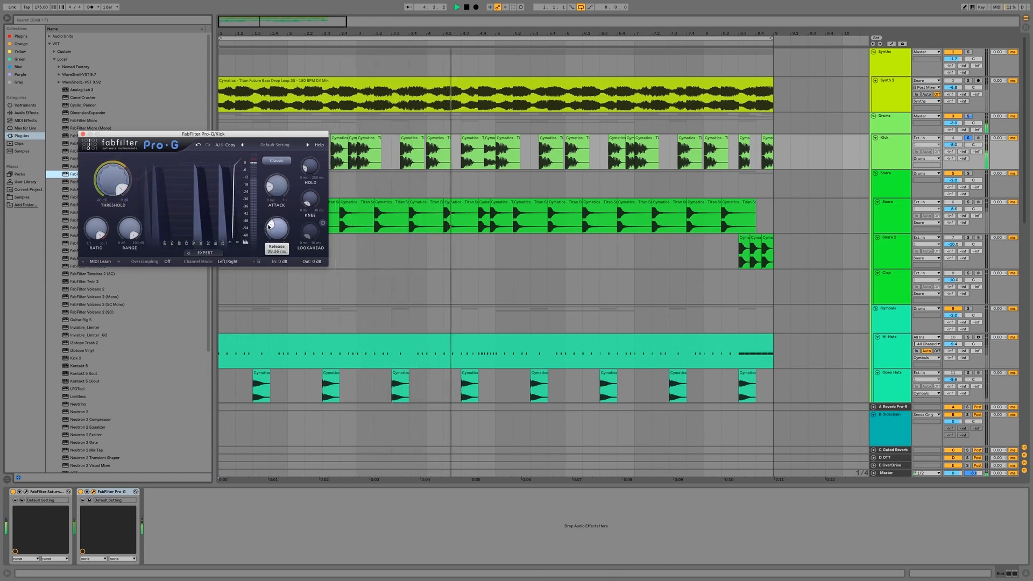
pyautogui.scroll(5, 272, 225)
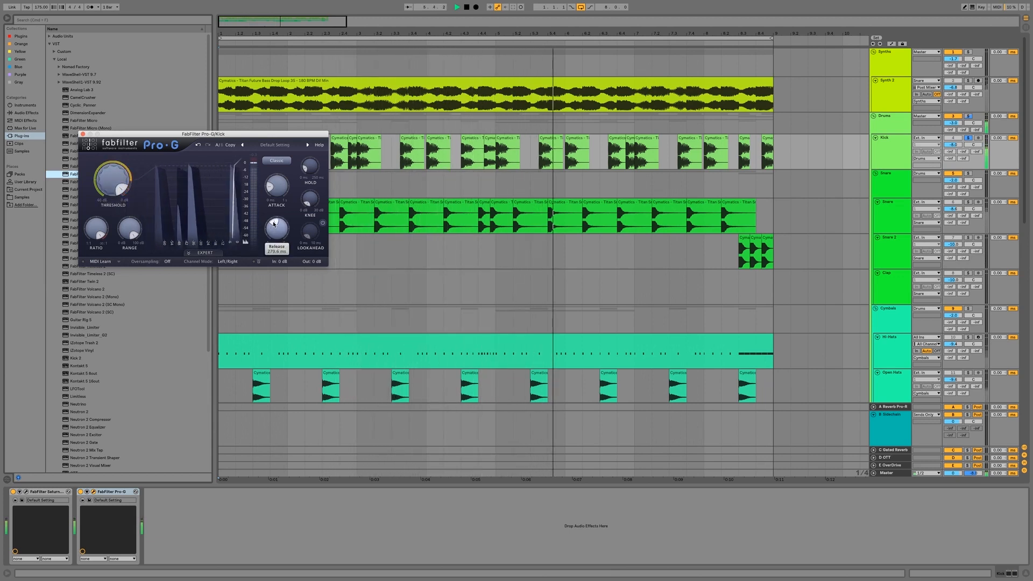
pyautogui.scroll(3, 274, 224)
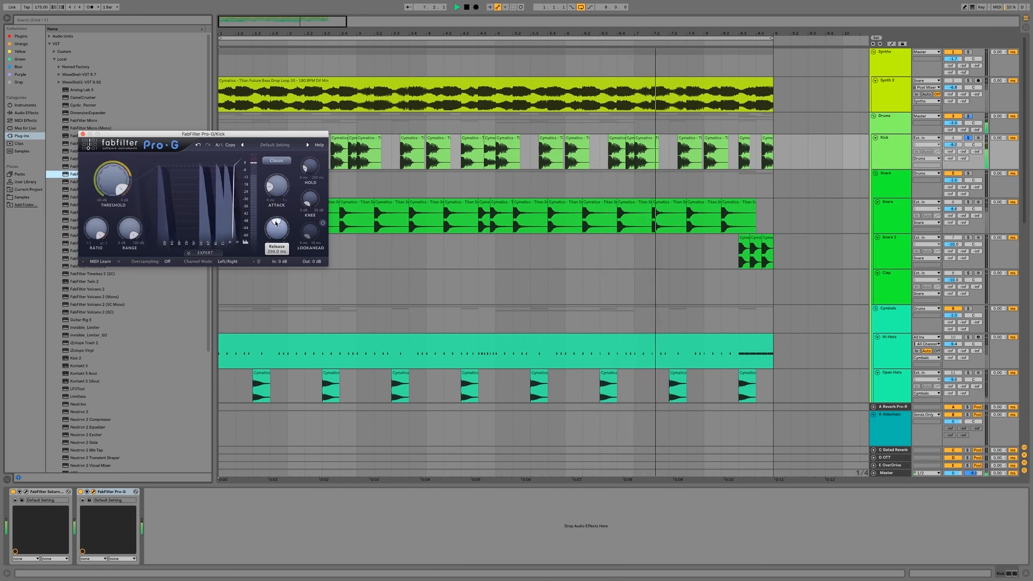
pyautogui.scroll(1, 276, 224)
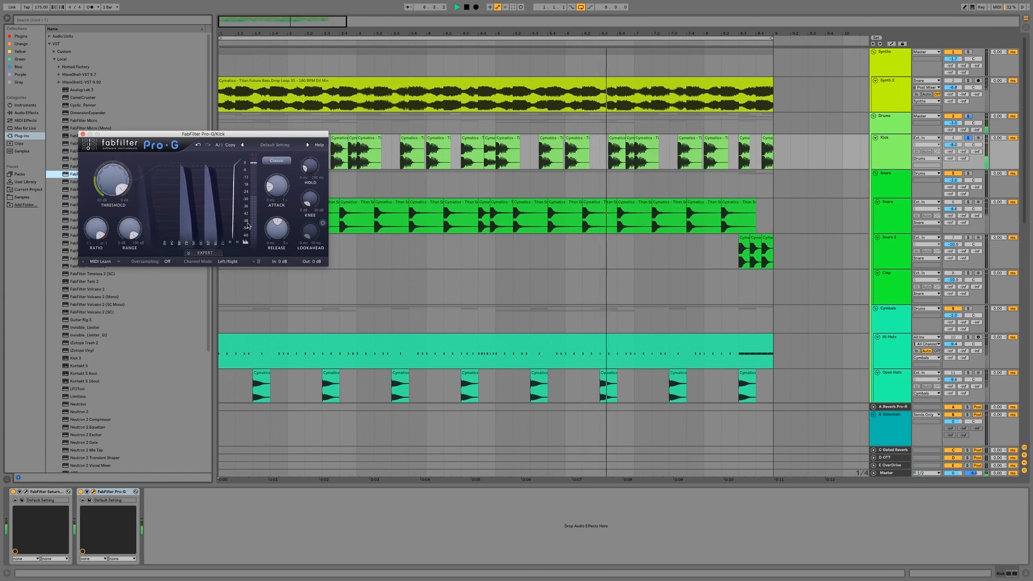
pyautogui.moveTo(281, 222); pyautogui.dragTo(283, 224)
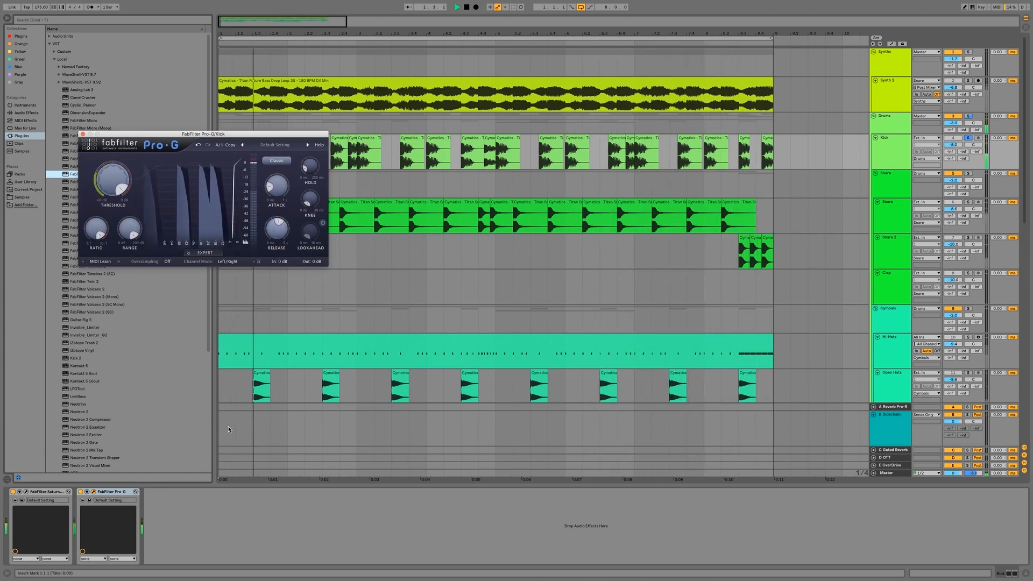
pyautogui.click(79, 492)
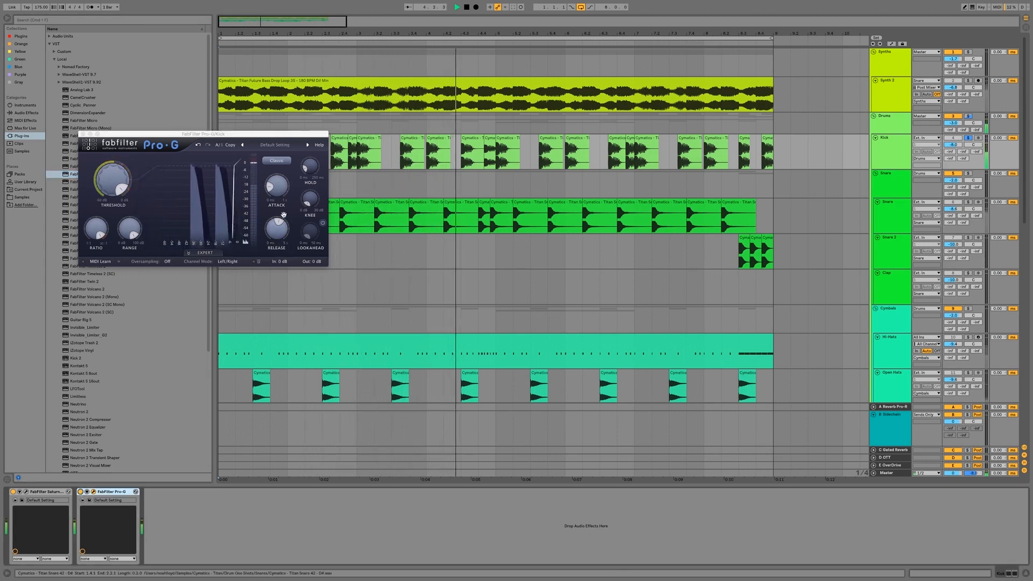
pyautogui.click(266, 239)
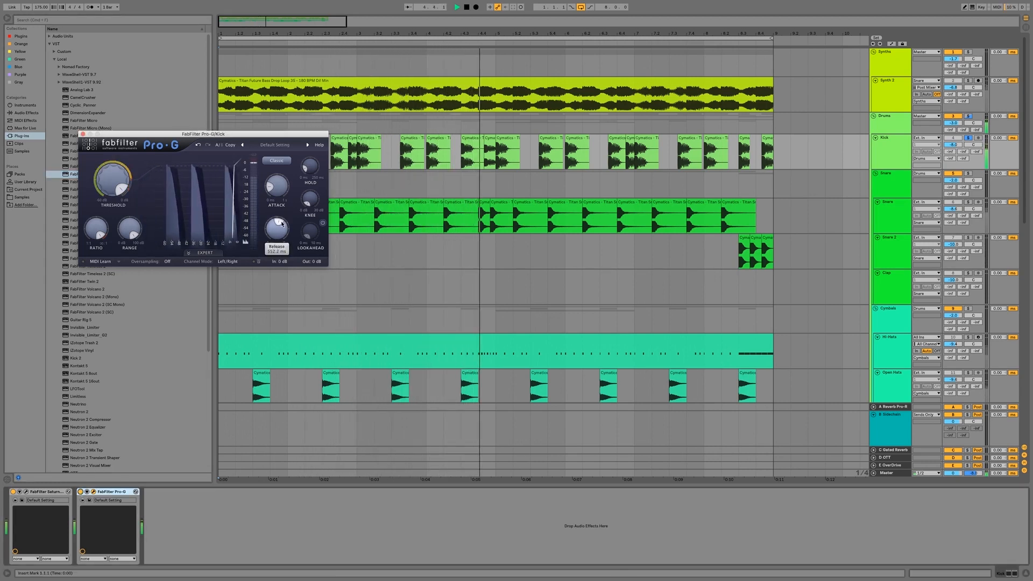
# Switch off Saturn on the Kick, delete it from the effect chain, and restart playback
pyautogui.click(13, 492)
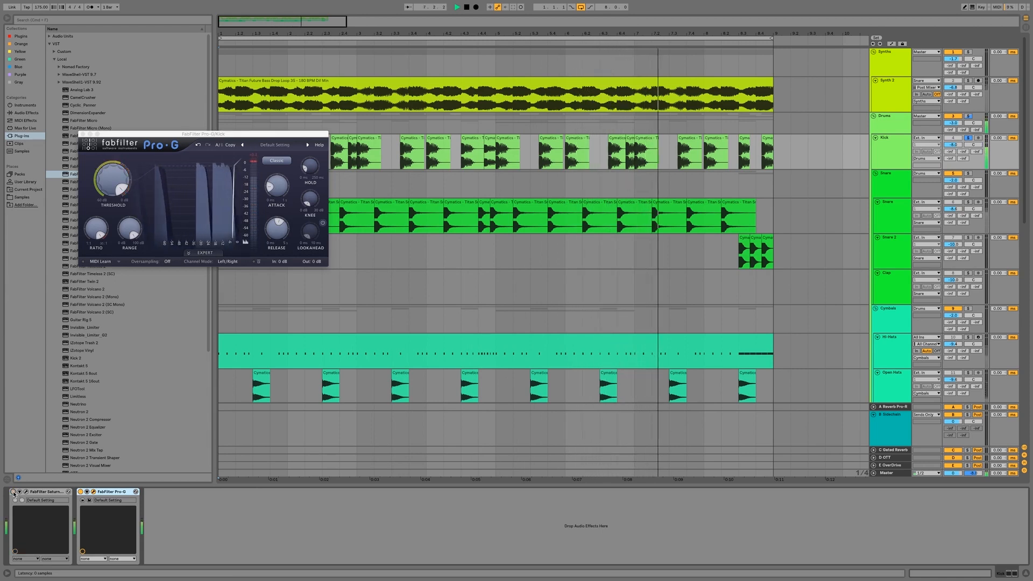
pyautogui.press('space')
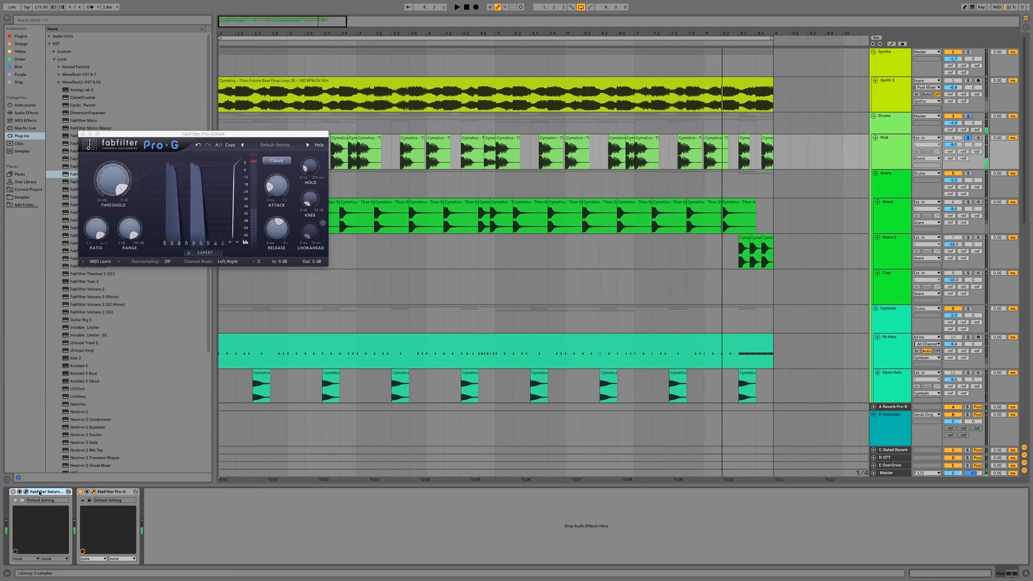
pyautogui.press('Delete')
pyautogui.press('space')
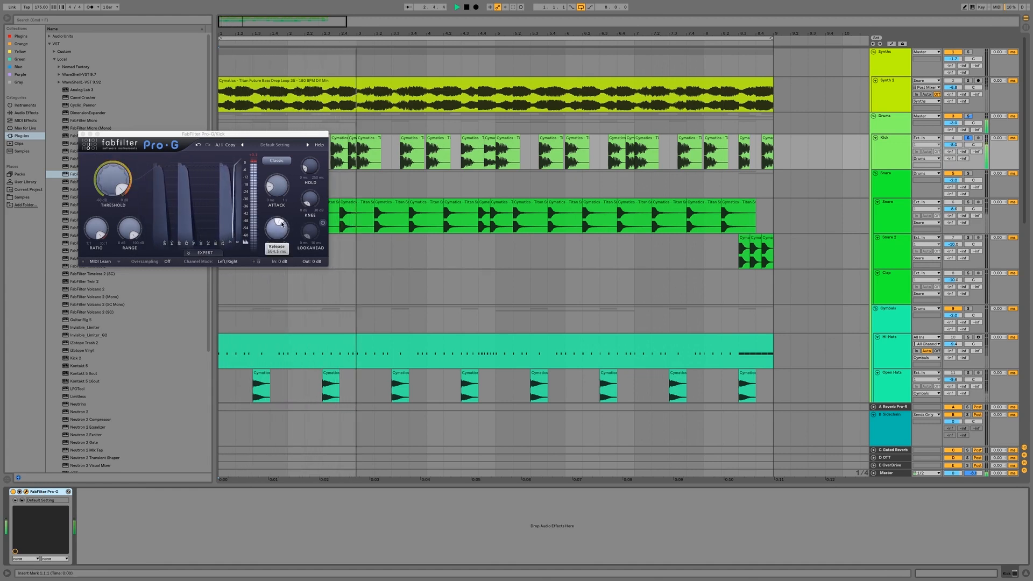
# Readjust the Pro-G's release during playback and compare the kick with the gate bypassed and active
pyautogui.moveTo(282, 224); pyautogui.dragTo(275, 219)
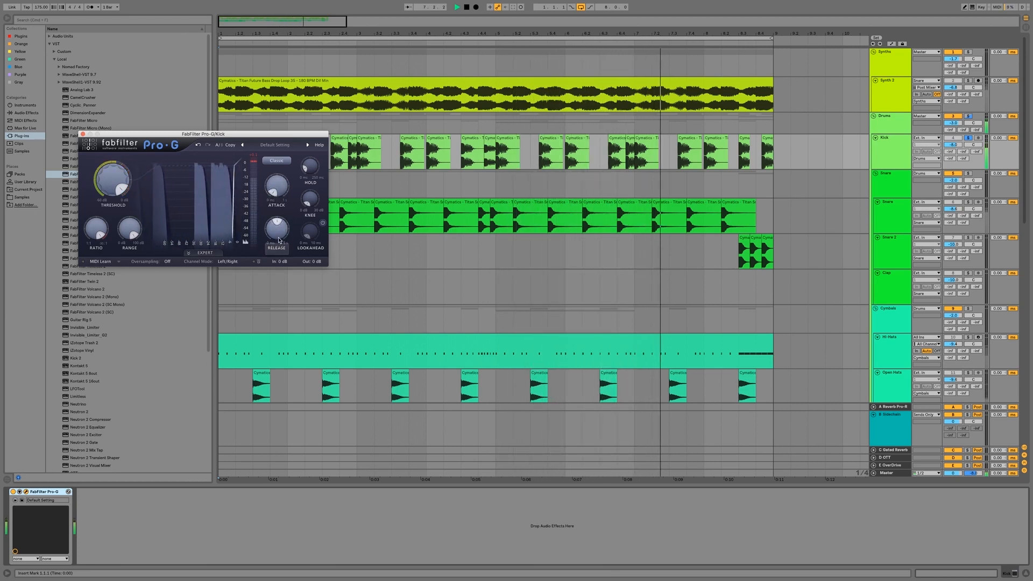
pyautogui.moveTo(279, 222); pyautogui.dragTo(280, 223)
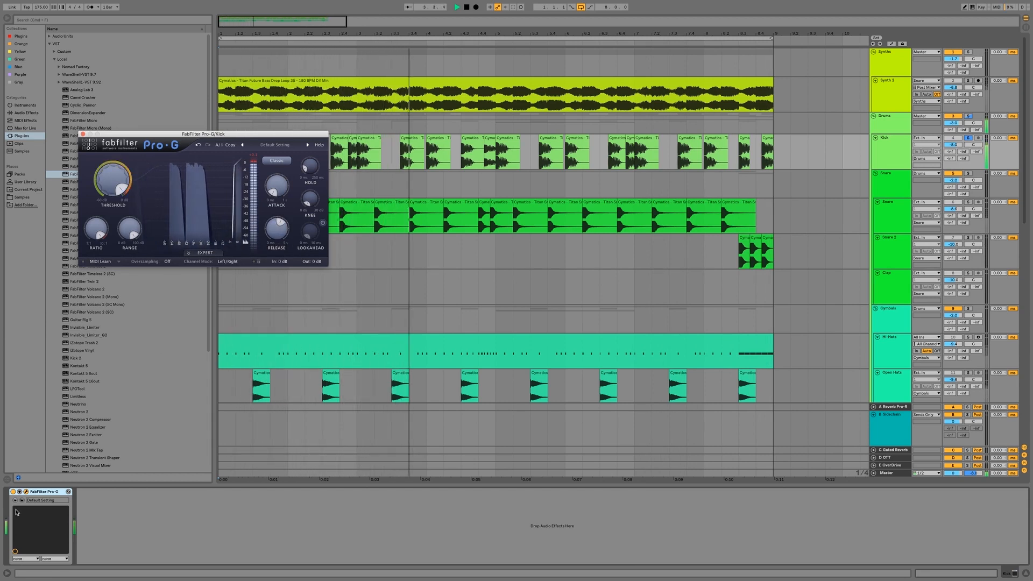
pyautogui.click(13, 492)
pyautogui.click(13, 492)
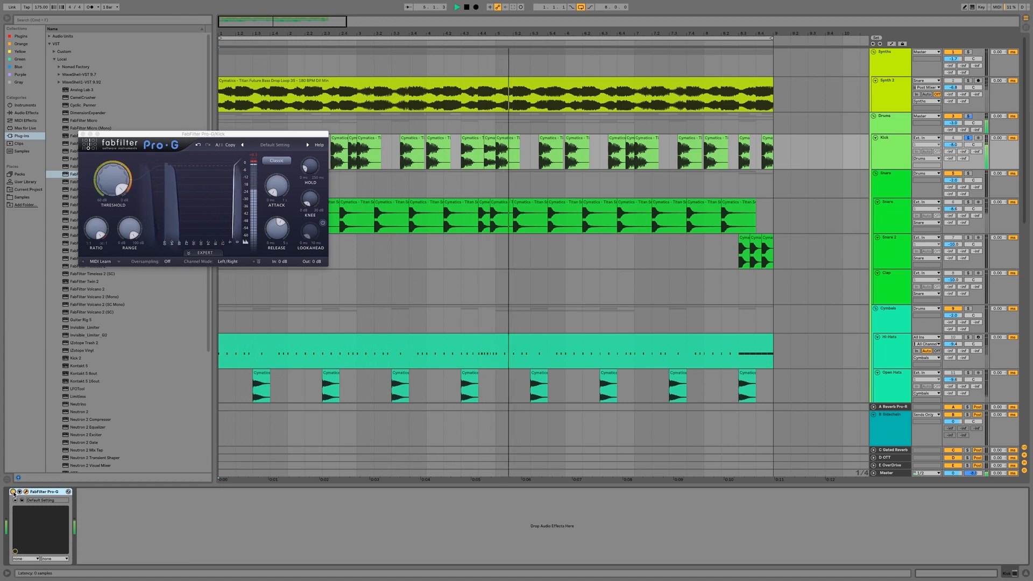
# Shorten the Pro-G's release considerably and enable its lookahead
pyautogui.moveTo(289, 235); pyautogui.dragTo(258, 230)
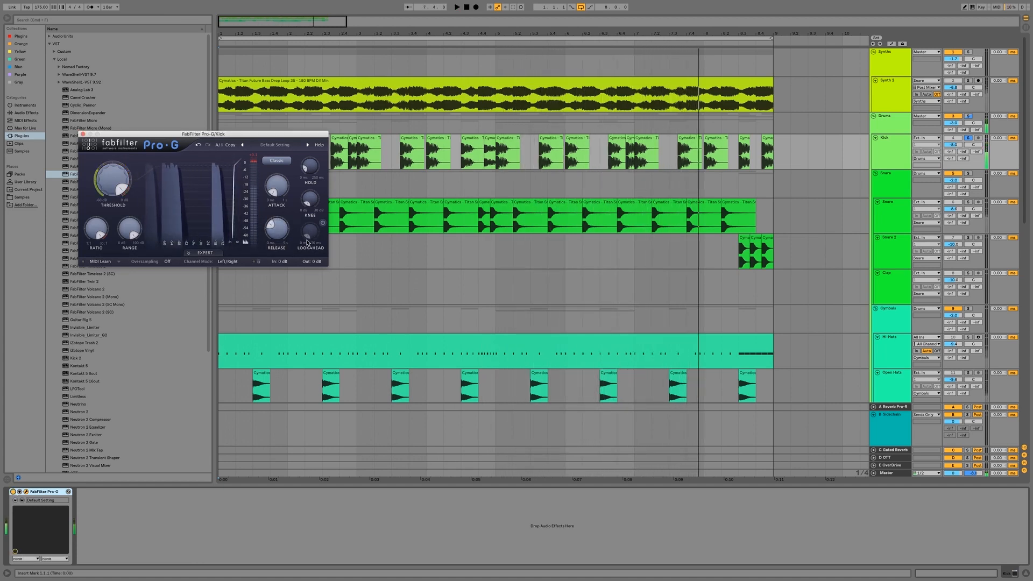
pyautogui.scroll(-1, 309, 226)
pyautogui.press('space')
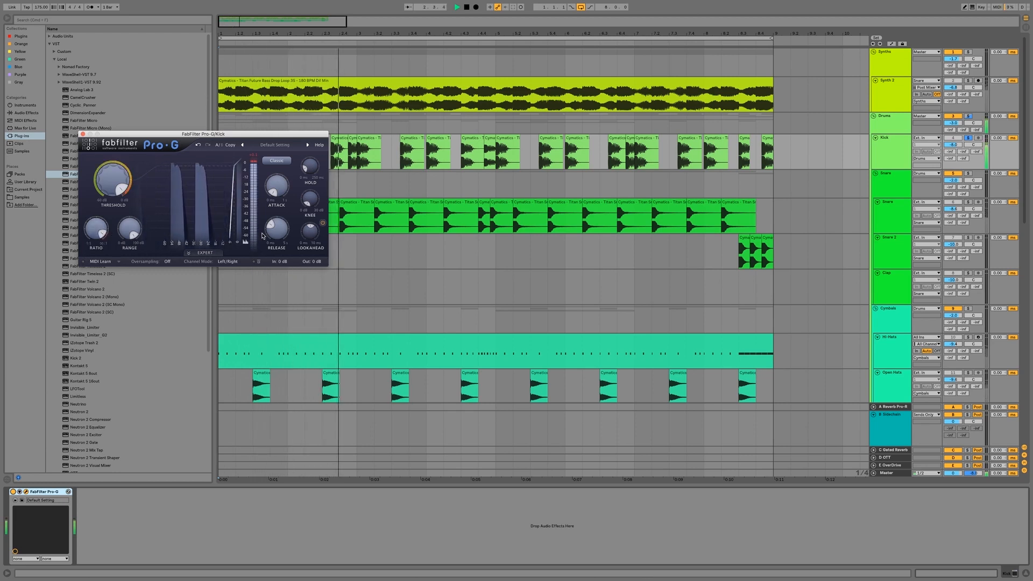
# Reduce the Pro-G's release to about 2.4 ms and adjust its attack while listening to the kick
pyautogui.moveTo(272, 227); pyautogui.dragTo(272, 234)
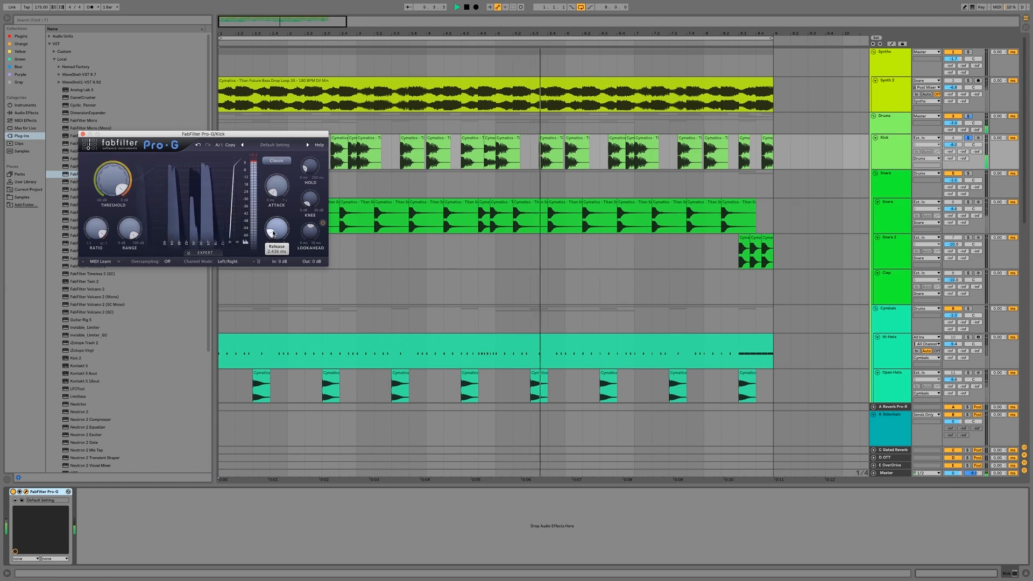
pyautogui.moveTo(275, 190); pyautogui.dragTo(271, 202)
pyautogui.moveTo(271, 238); pyautogui.dragTo(272, 235)
pyautogui.press('space')
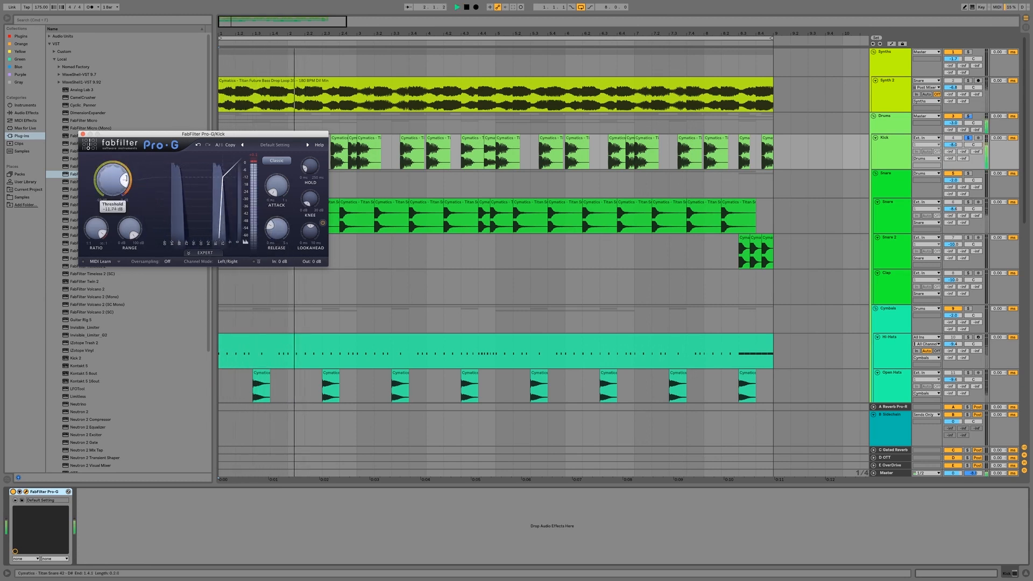
# Lower the Pro-G's threshold to about -12 dB, shorten the release further, and set the ratio to 100:1
pyautogui.moveTo(126, 176); pyautogui.dragTo(127, 178)
pyautogui.moveTo(268, 227); pyautogui.dragTo(270, 246)
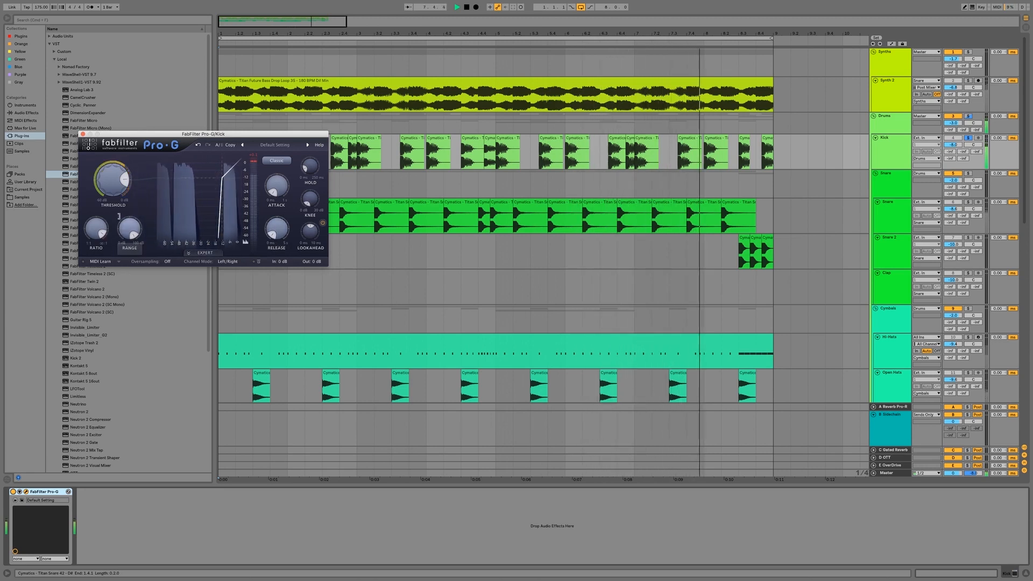
pyautogui.moveTo(134, 235)
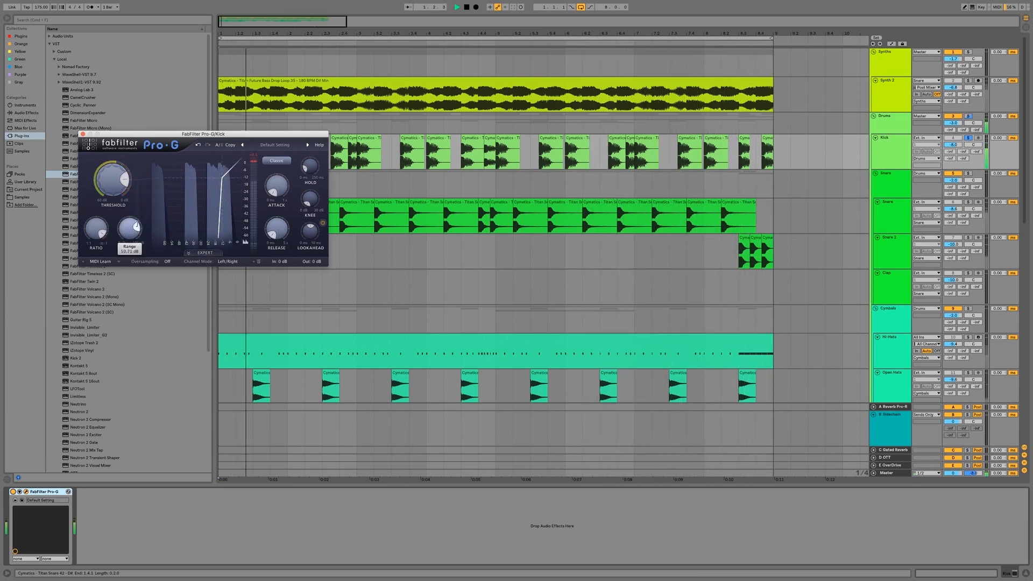
pyautogui.moveTo(100, 232); pyautogui.dragTo(101, 242)
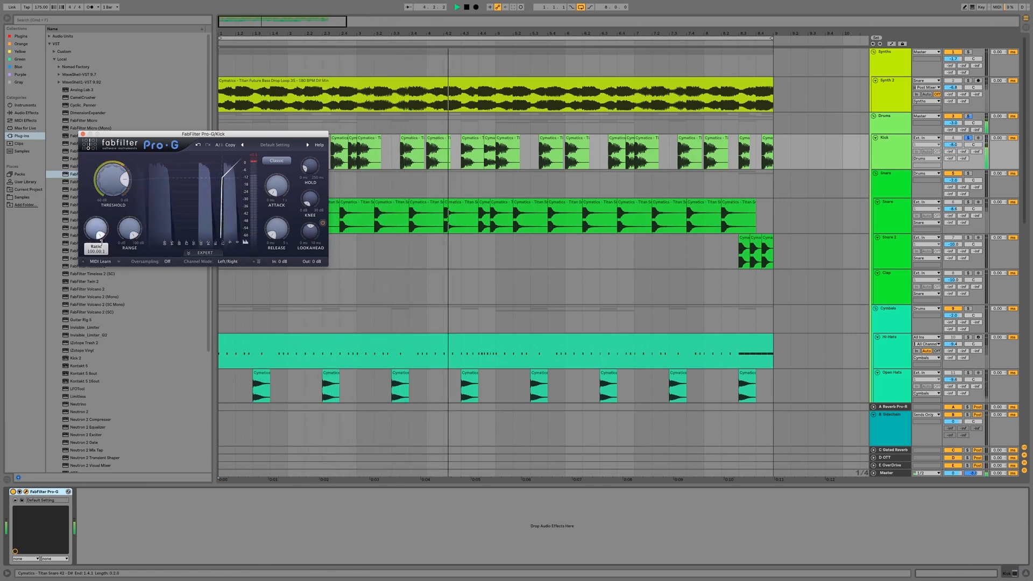
# Raise the Pro-G's threshold slightly and fine-tune its release to about 0.18 ms during playback
pyautogui.moveTo(273, 237)
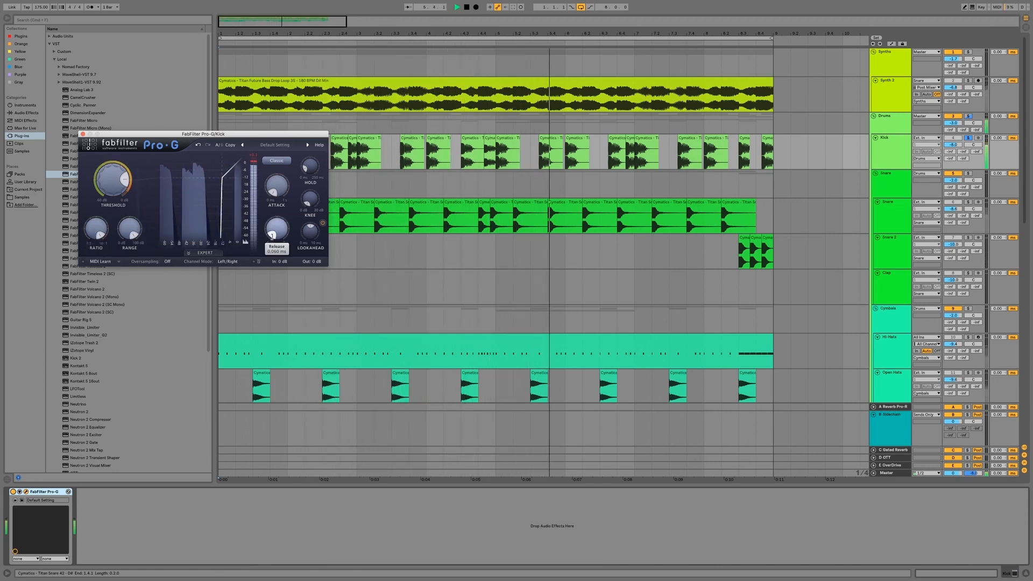
pyautogui.moveTo(272, 235)
pyautogui.mouseDown()
pyautogui.moveTo(268, 227)
pyautogui.moveTo(272, 235)
pyautogui.mouseUp()
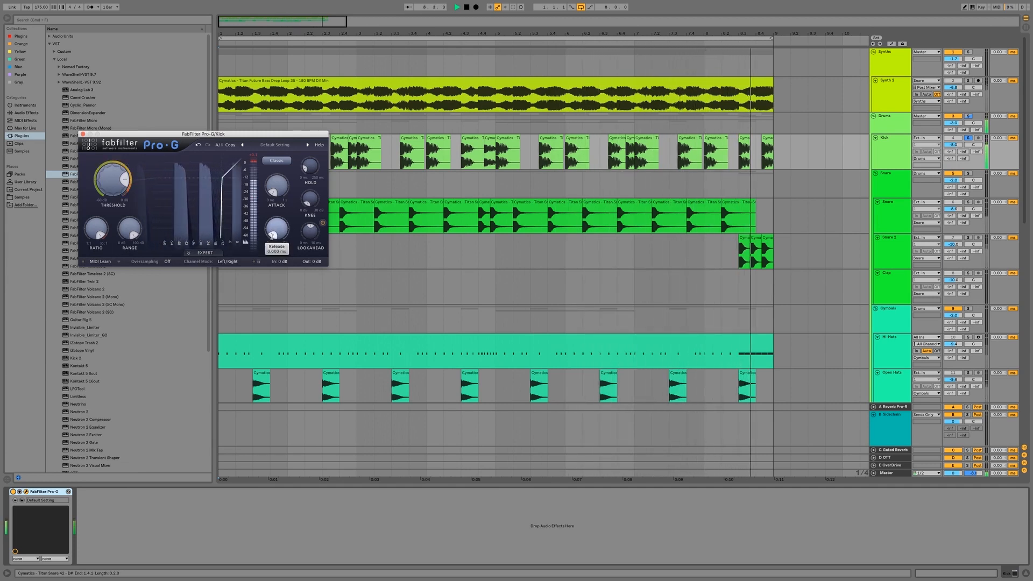
pyautogui.moveTo(125, 179); pyautogui.dragTo(124, 185)
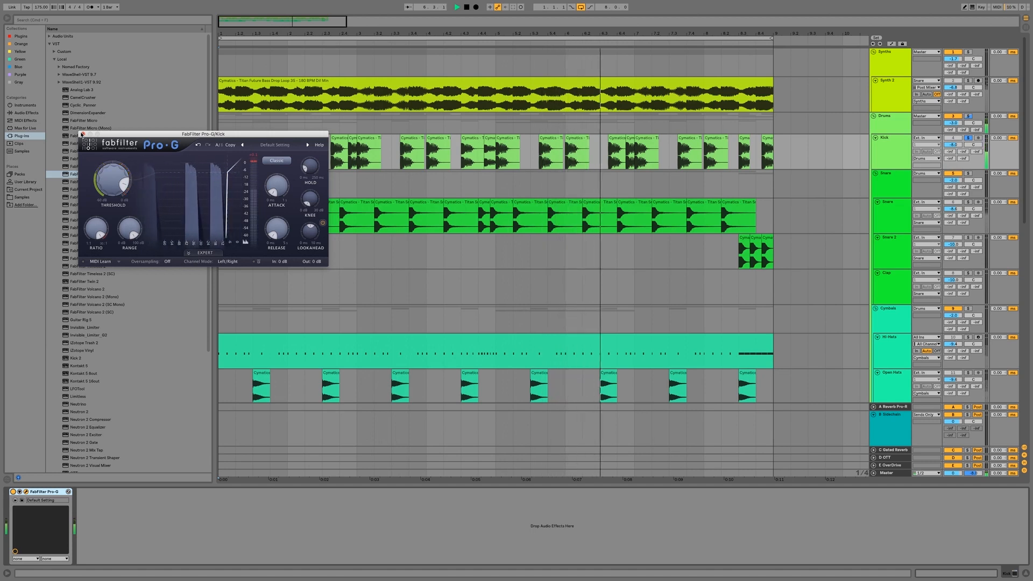
pyautogui.moveTo(273, 233)
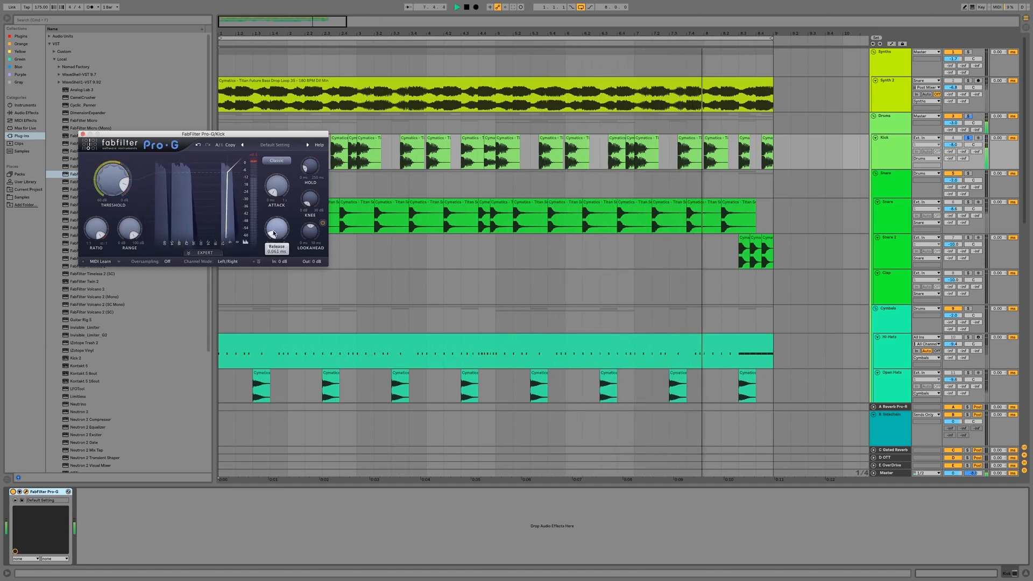
pyautogui.moveTo(274, 233); pyautogui.dragTo(272, 232)
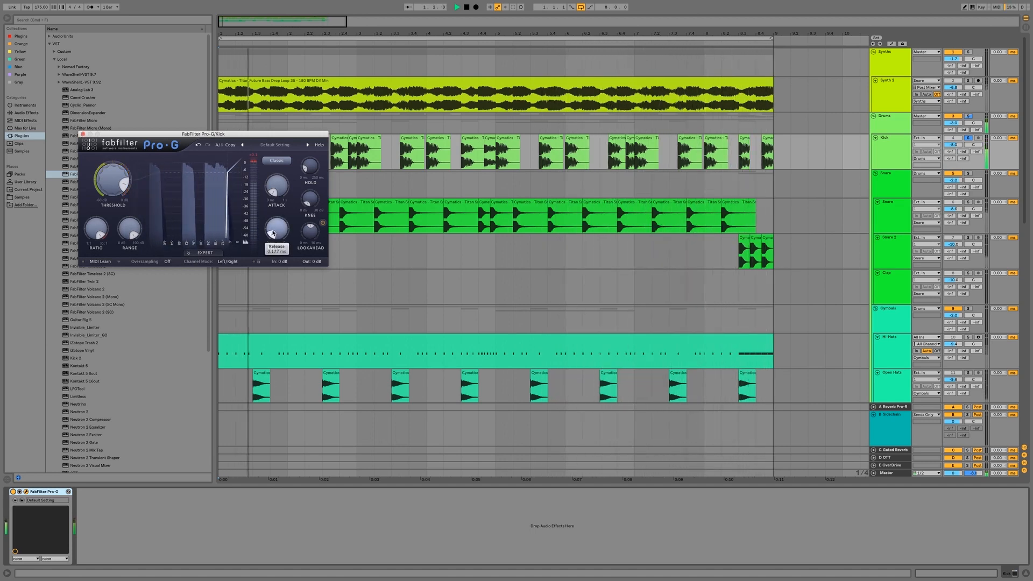
# Close the Pro-G window, add FabFilter Pro-MB after it on the Kick, and play the track
pyautogui.click(82, 135)
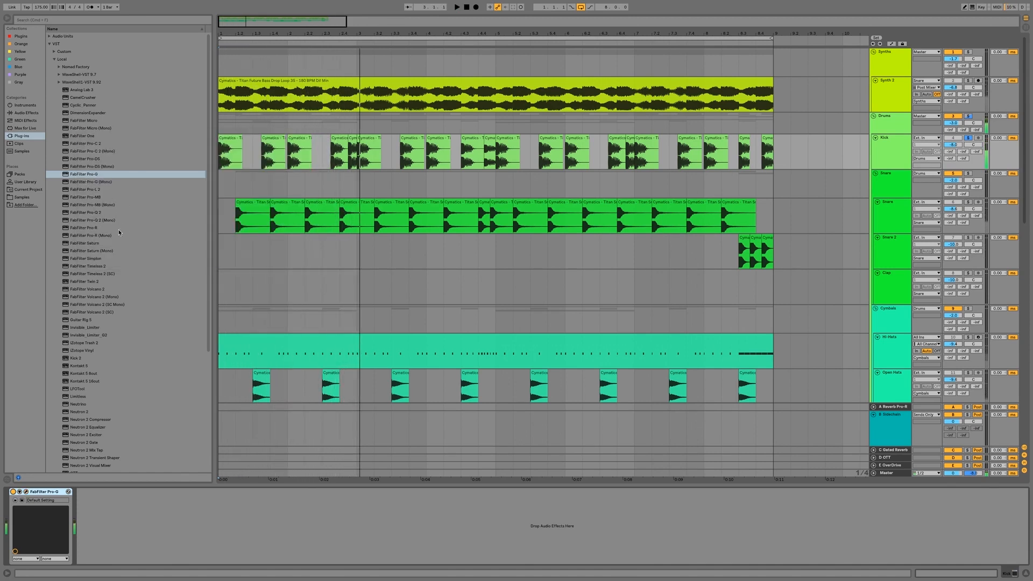
pyautogui.doubleClick(96, 197)
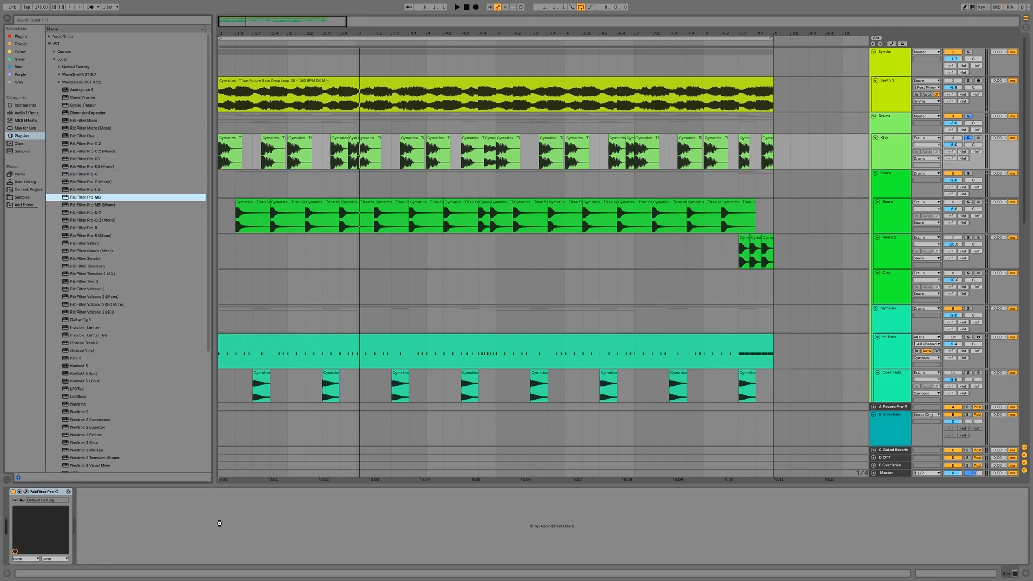
pyautogui.press('space')
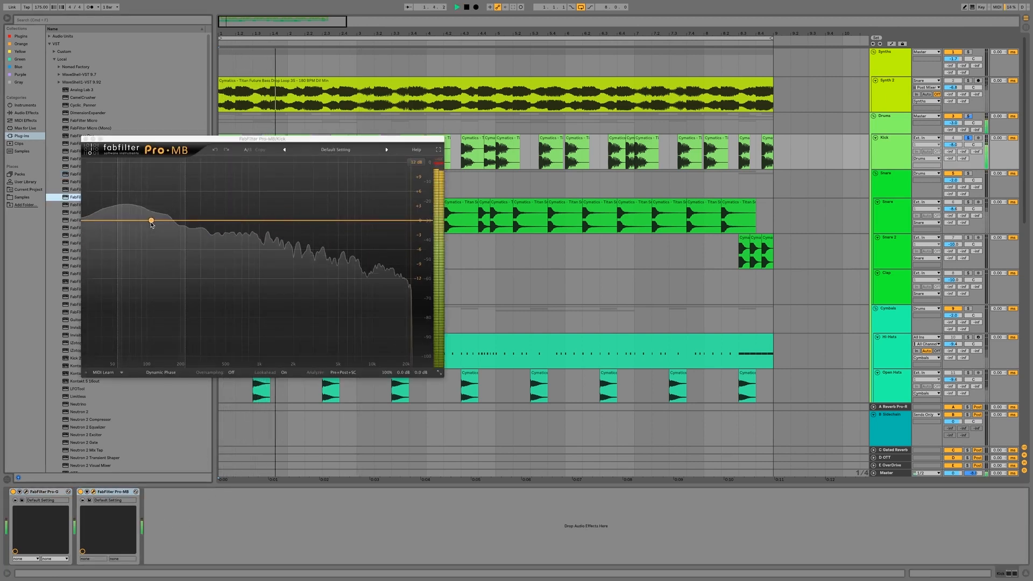
# Create a low compression band in Pro-MB, adjust its threshold, attack and release, and move it to about 72 Hz during playback
pyautogui.click(150, 221)
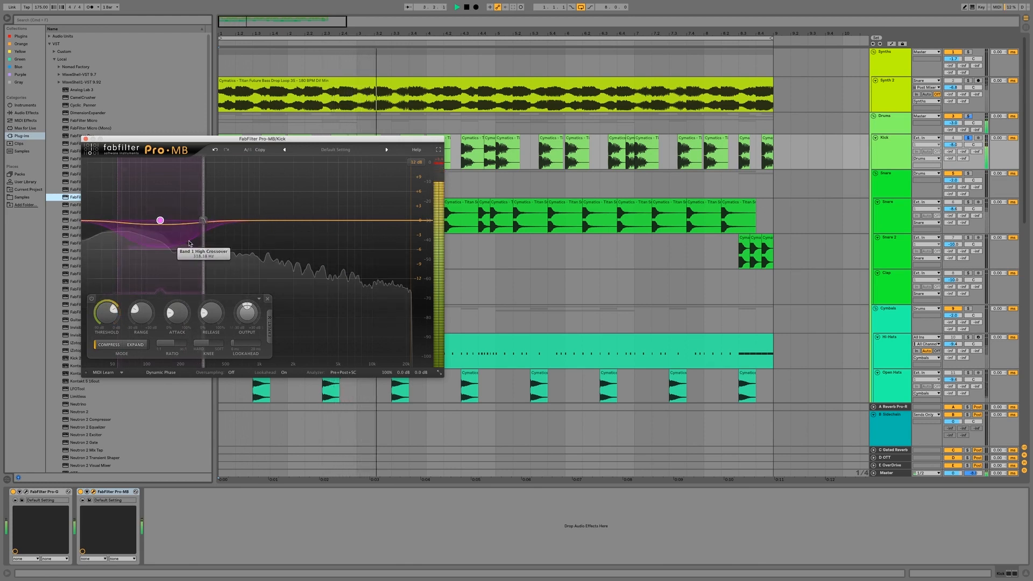
pyautogui.moveTo(107, 314); pyautogui.dragTo(171, 324)
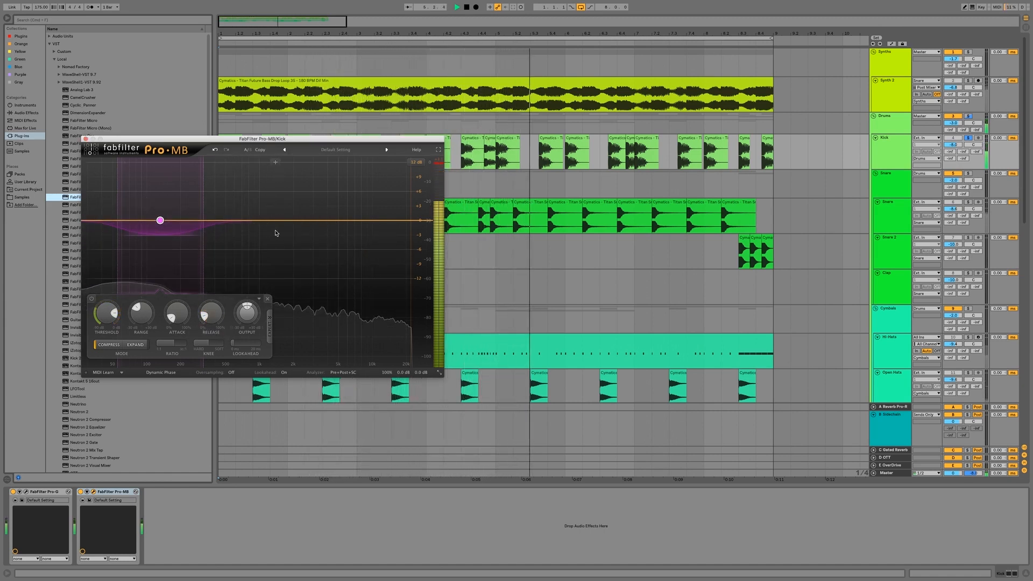
pyautogui.moveTo(207, 317); pyautogui.dragTo(173, 317)
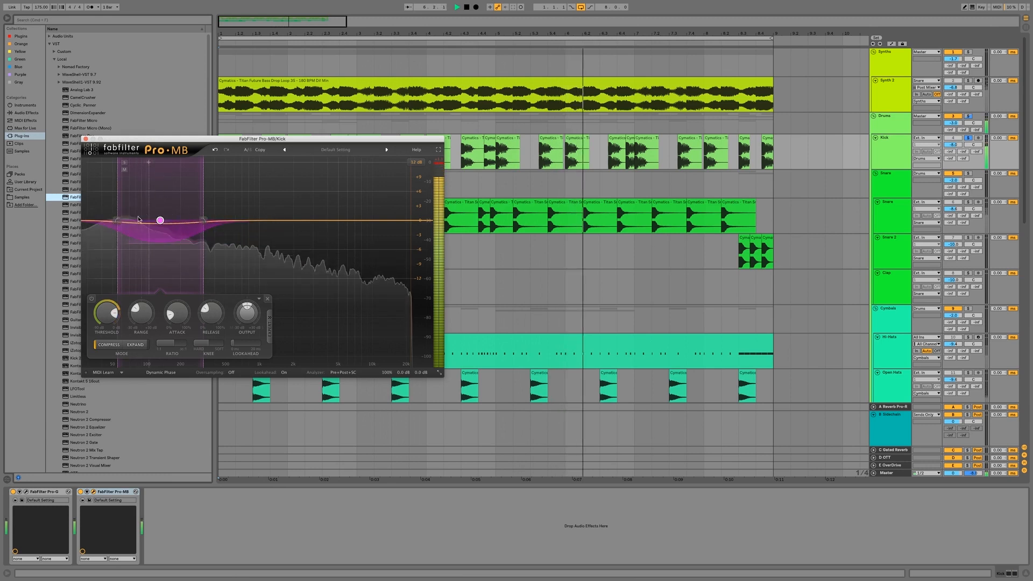
pyautogui.moveTo(160, 220); pyautogui.dragTo(129, 223)
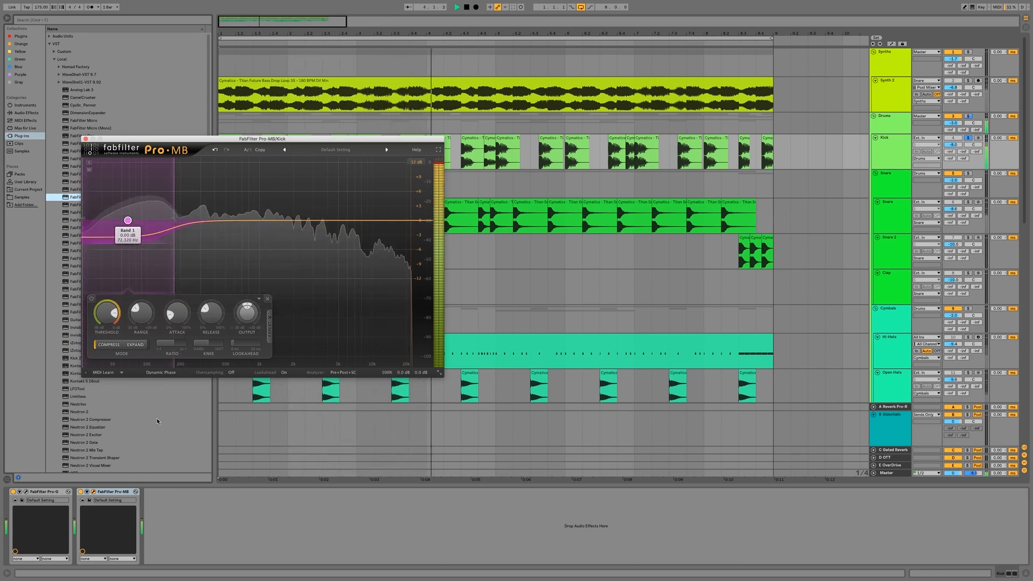
# Compare the kick with Pro-MB bypassed and engaged, and fine-tune the low band's range
pyautogui.click(80, 492)
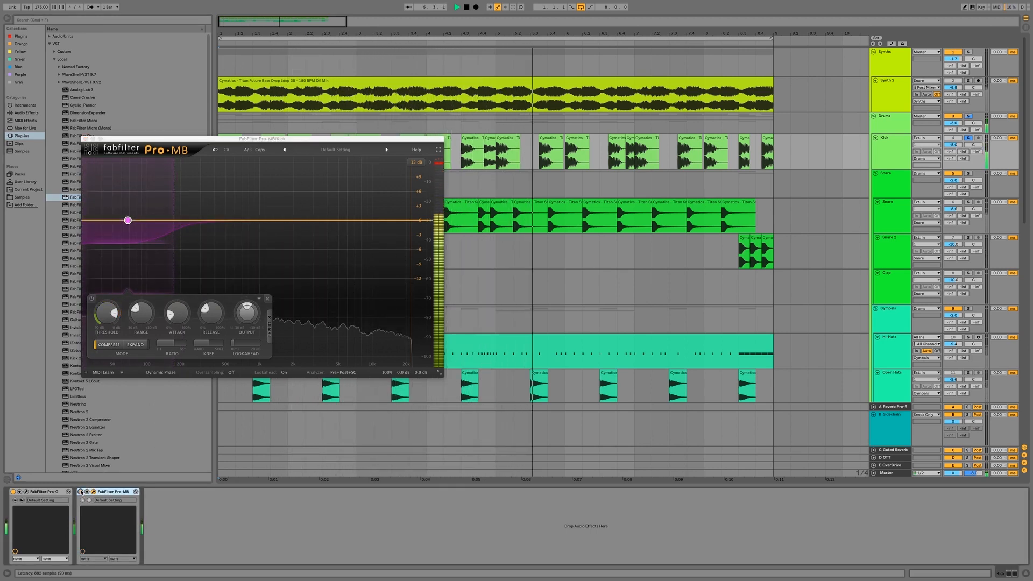
pyautogui.click(81, 492)
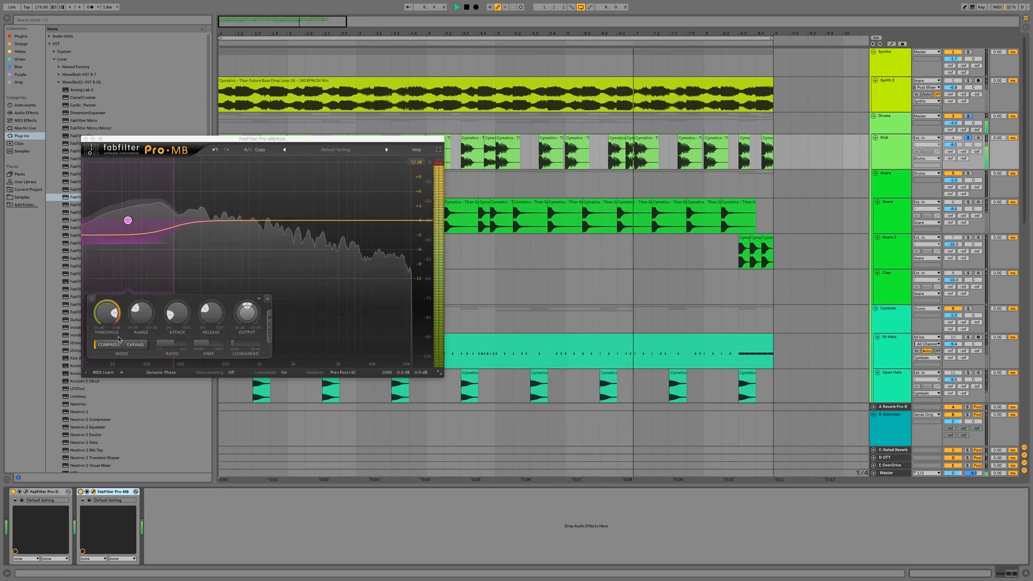
pyautogui.moveTo(143, 313); pyautogui.dragTo(141, 308)
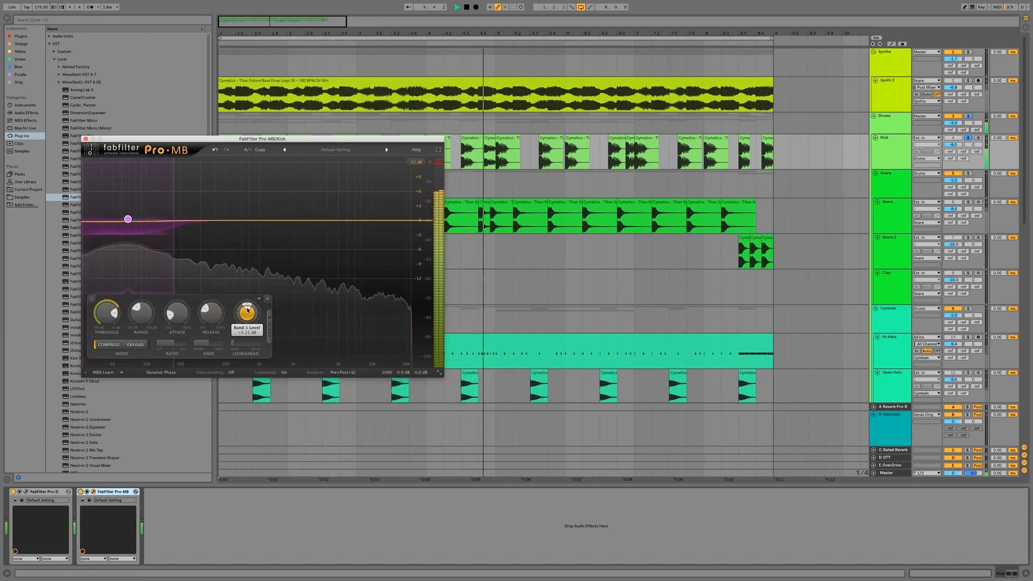
# Try raising the low band's level, reset it, and set Pro-MB's overall output level to +1 dB
pyautogui.moveTo(247, 310); pyautogui.dragTo(249, 310)
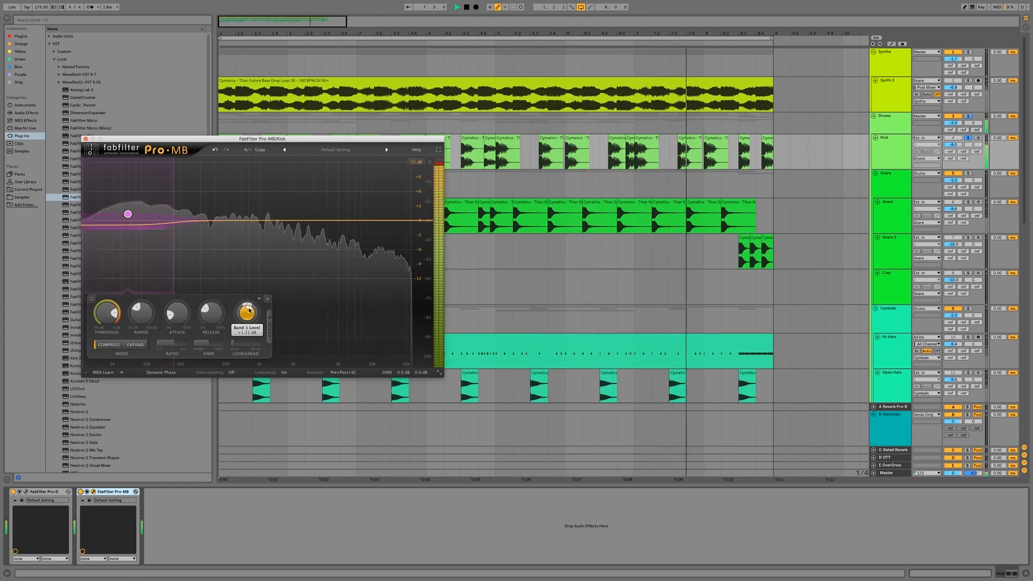
pyautogui.doubleClick(248, 310)
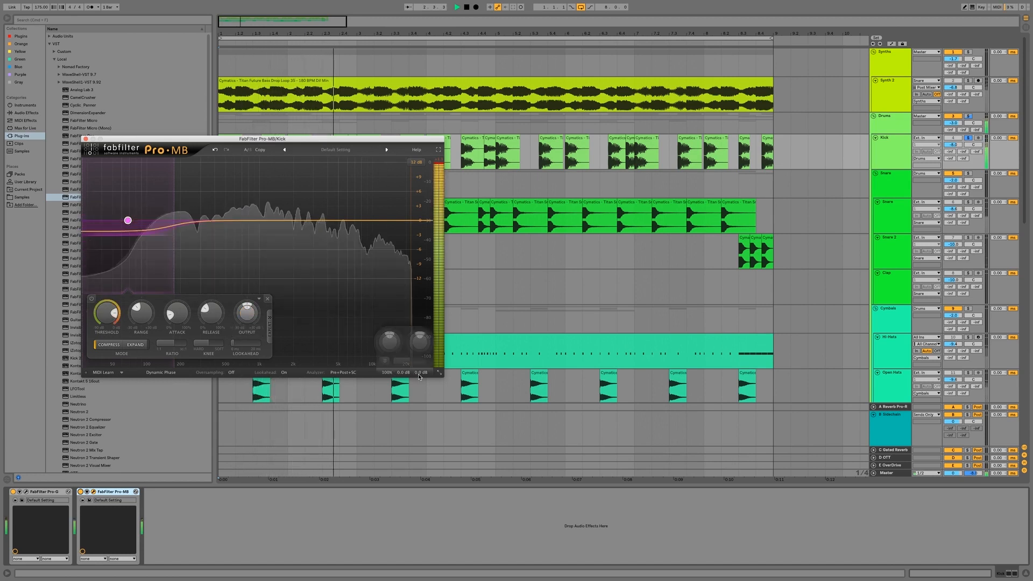
pyautogui.doubleClick(422, 338)
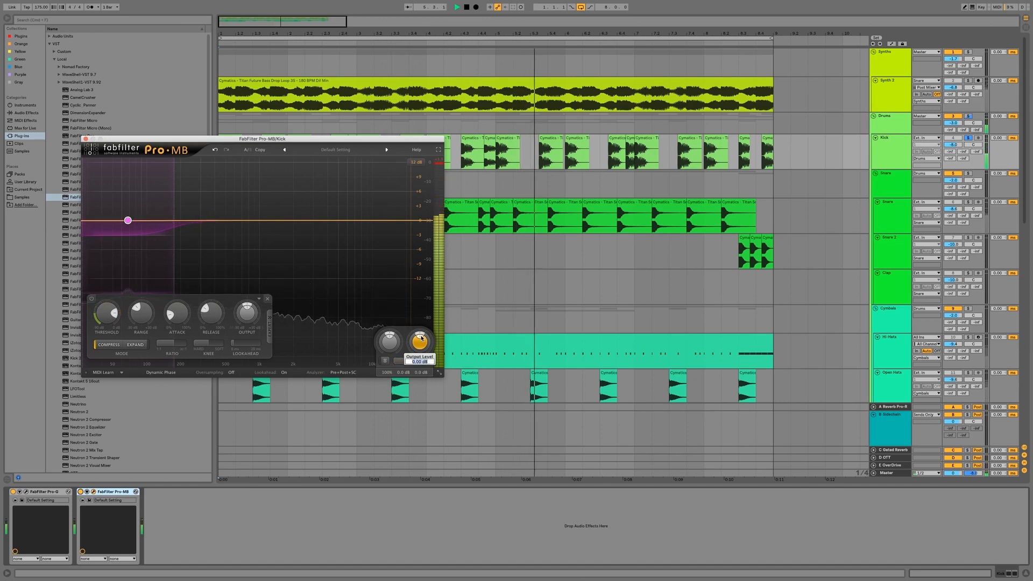
pyautogui.write('1')
pyautogui.press('Return')
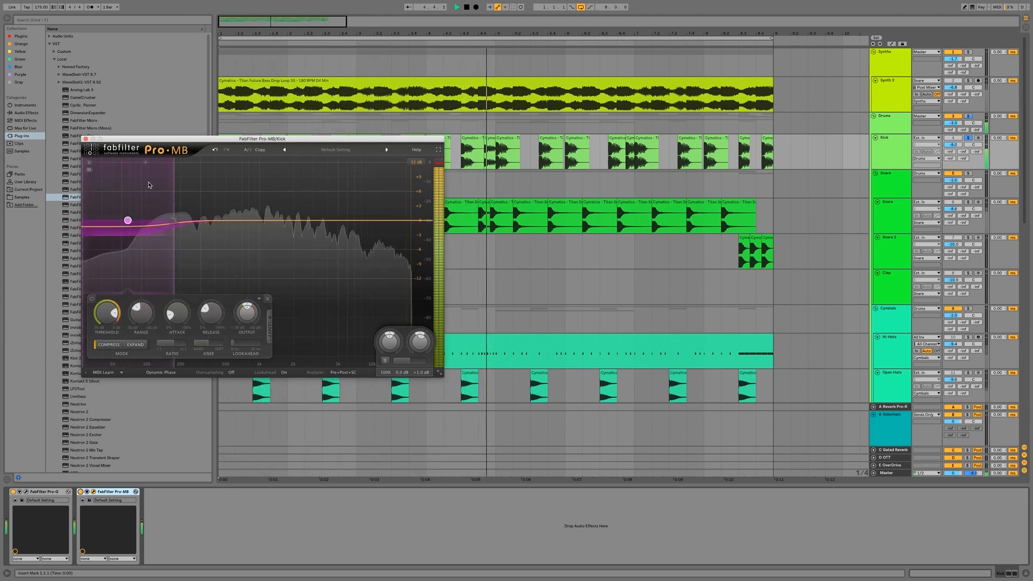
# Compare the kick with Pro-MB bypassed and engaged, stop playback, and close the Pro-MB window
pyautogui.click(81, 491)
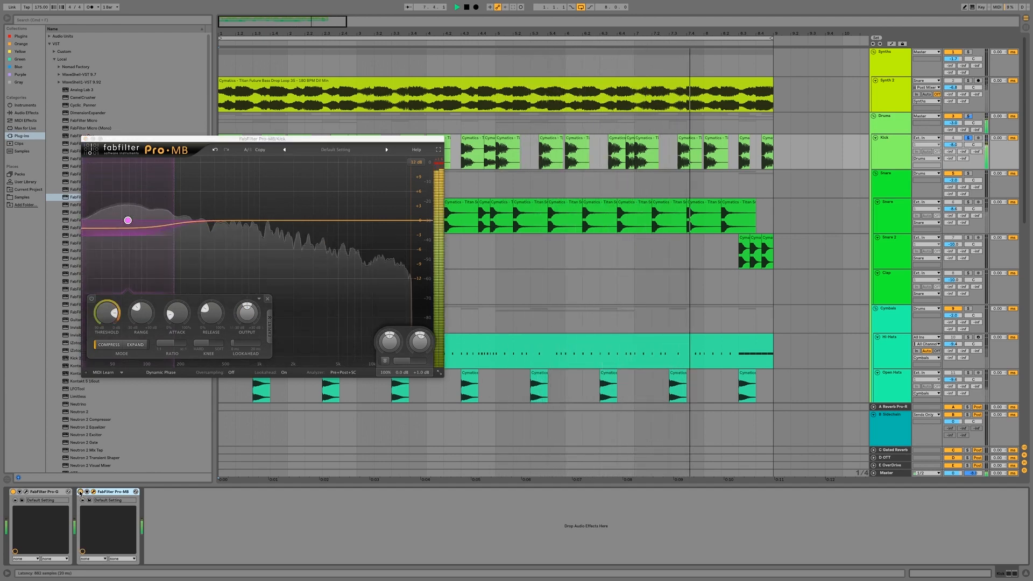
pyautogui.press('space')
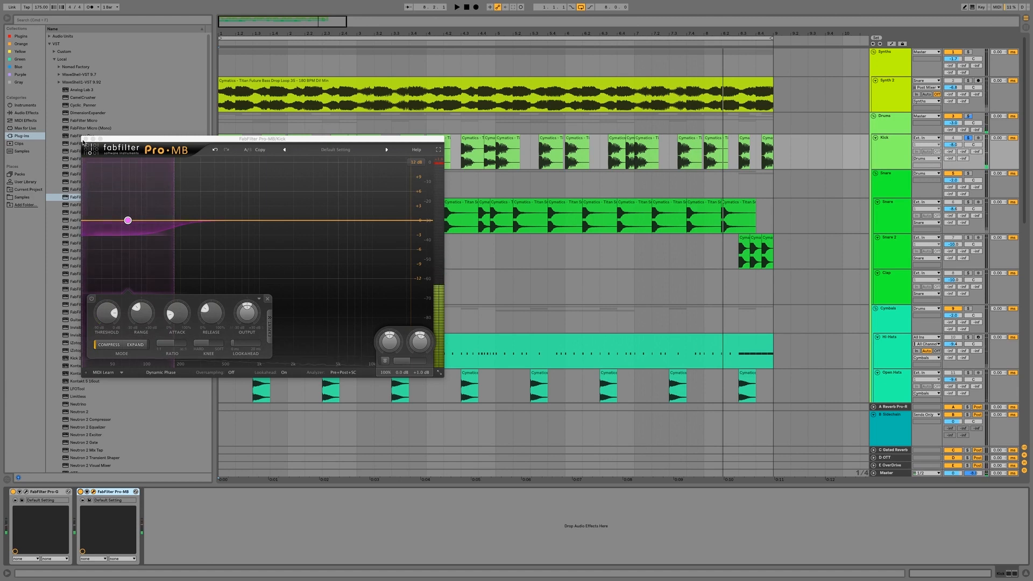
pyautogui.click(84, 139)
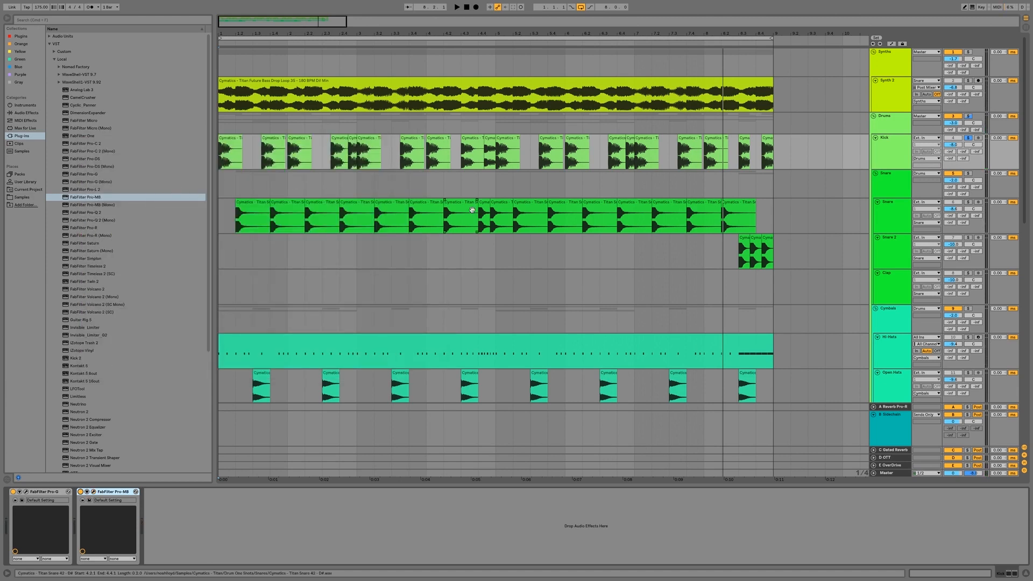
# Solo the whole Drums group and combine the Kick's Pro-G and Pro-MB into an Audio Effect Rack
pyautogui.click(967, 117)
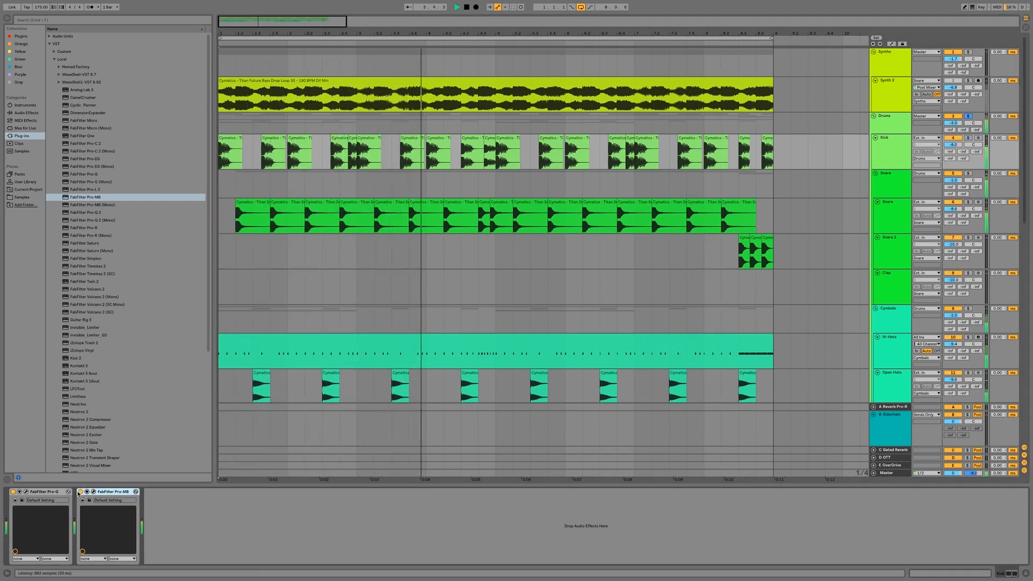
pyautogui.keyDown('shift'); pyautogui.click(29, 492); pyautogui.keyUp('shift')
pyautogui.press('super+g')
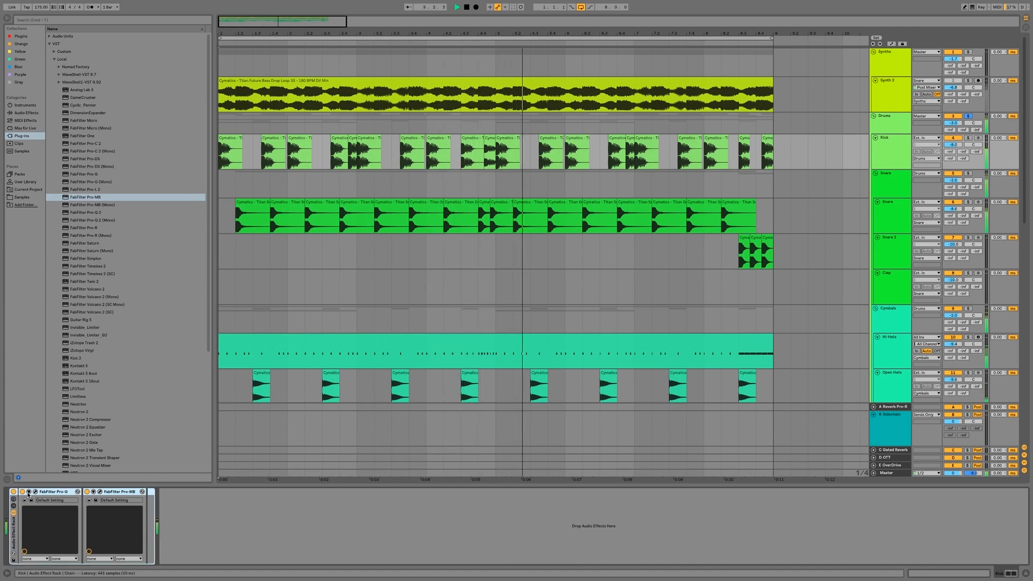
# Compare the soloed drums with the Kick's Audio Effect Rack bypassed and engaged, and stop playback
pyautogui.click(23, 492)
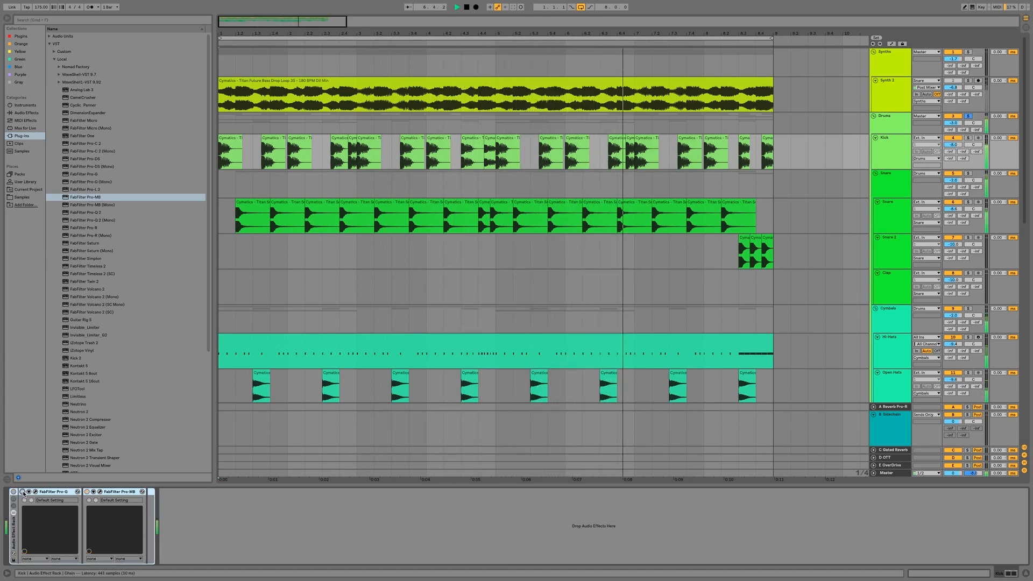
pyautogui.click(14, 492)
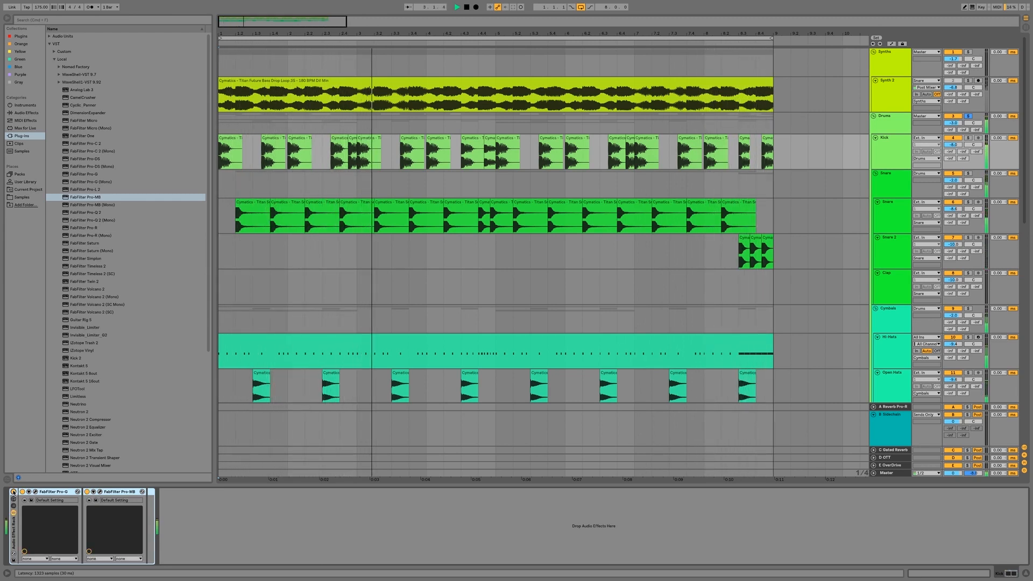
pyautogui.click(14, 492)
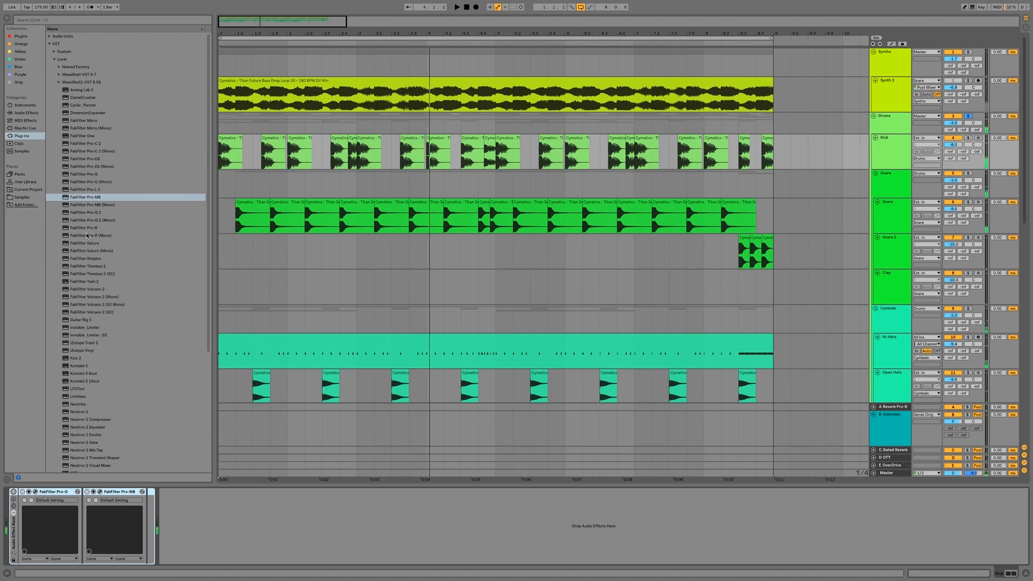
pyautogui.moveTo(86, 235); pyautogui.dragTo(188, 511)
pyautogui.click(192, 492)
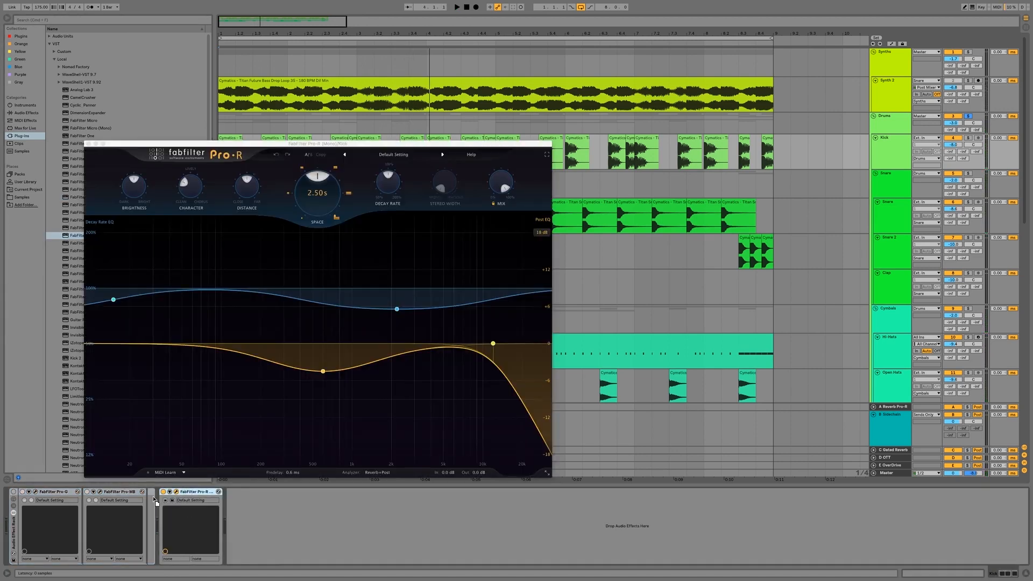
pyautogui.press('Delete')
# Try FabFilter Saturn (Mono) with the Kick Punch preset in the Kick's rack, listen to it, and remove the plug-in
pyautogui.doubleClick(97, 249)
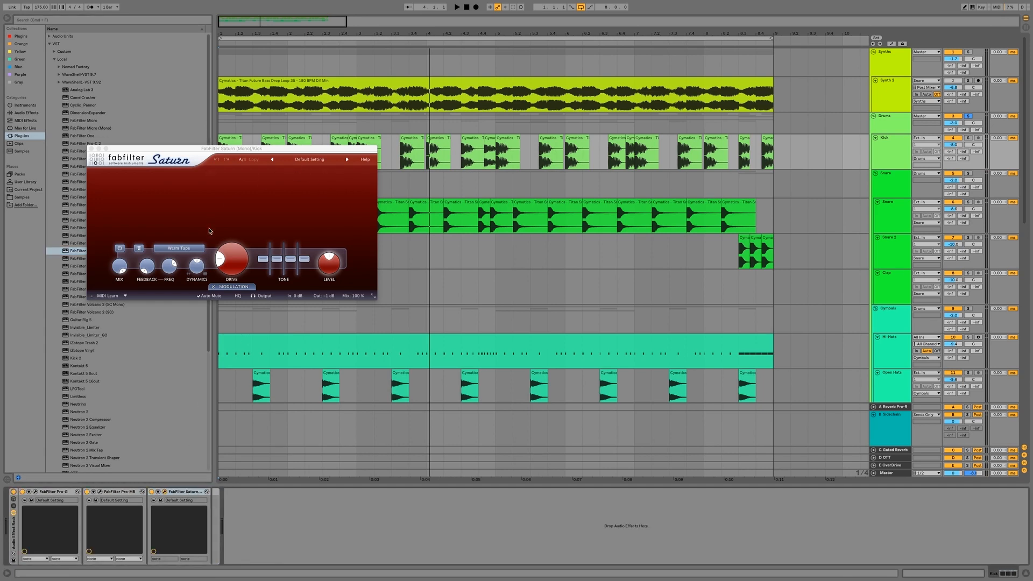
pyautogui.click(312, 159)
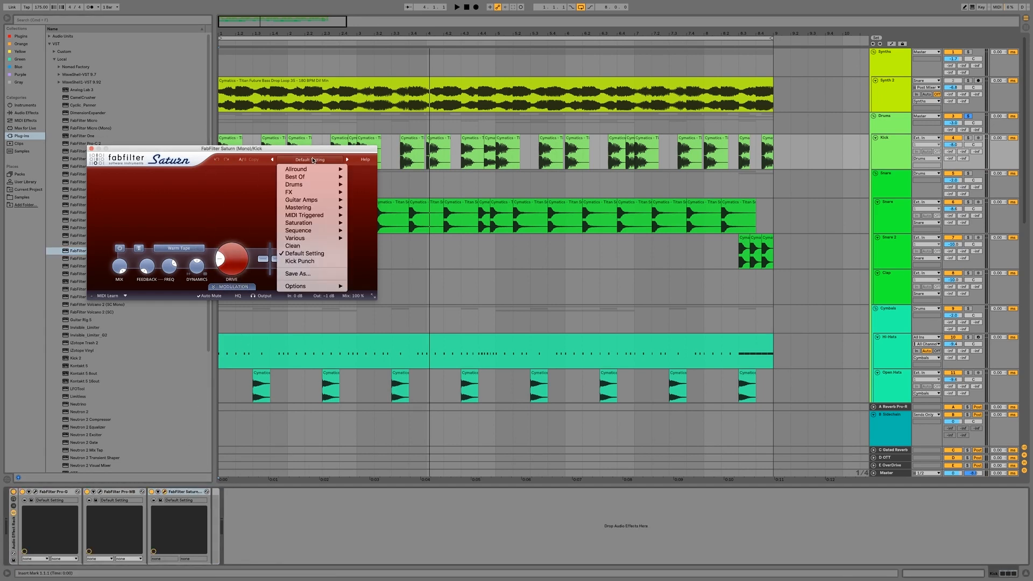
pyautogui.click(304, 262)
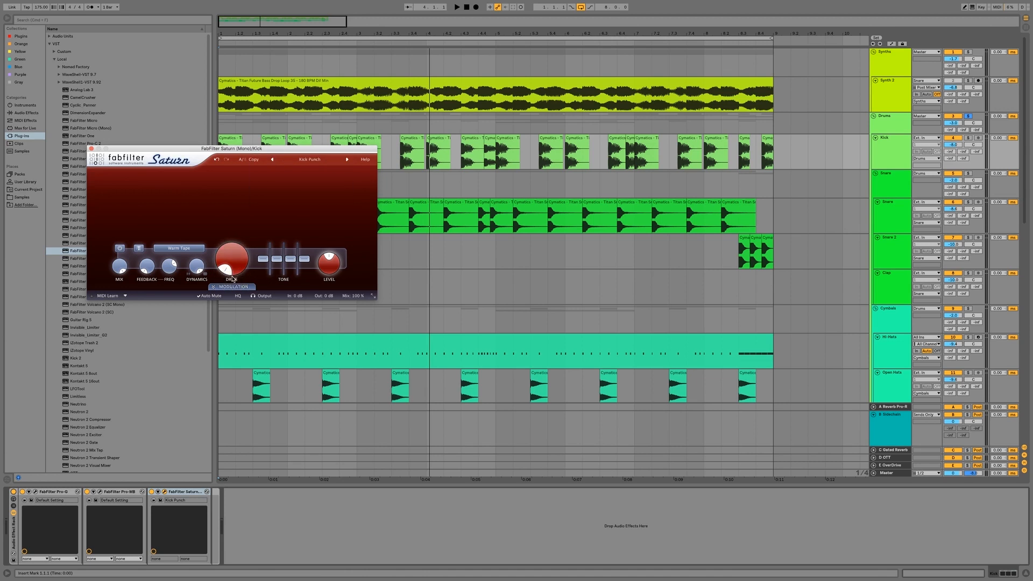
pyautogui.press('space')
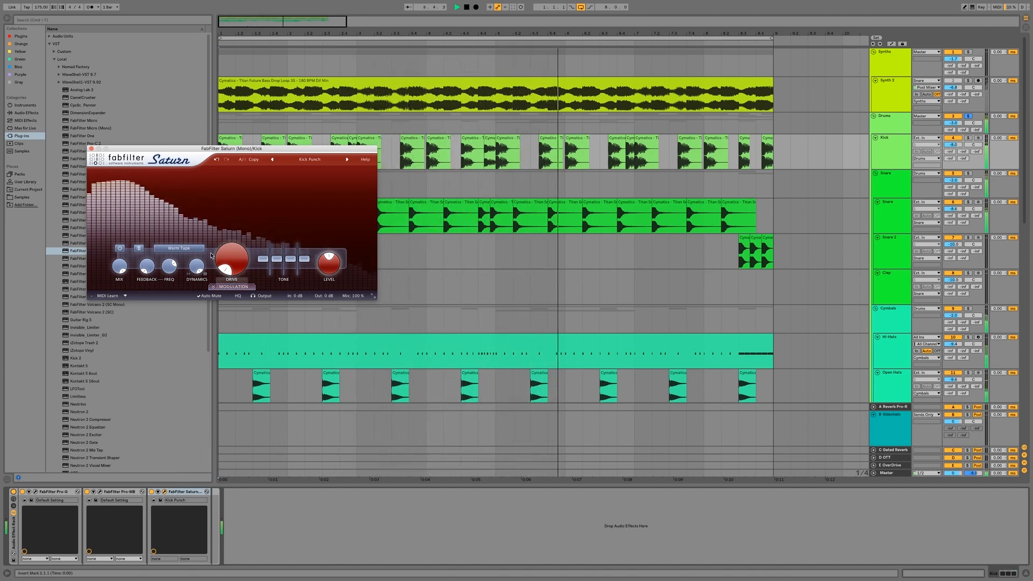
pyautogui.press('space')
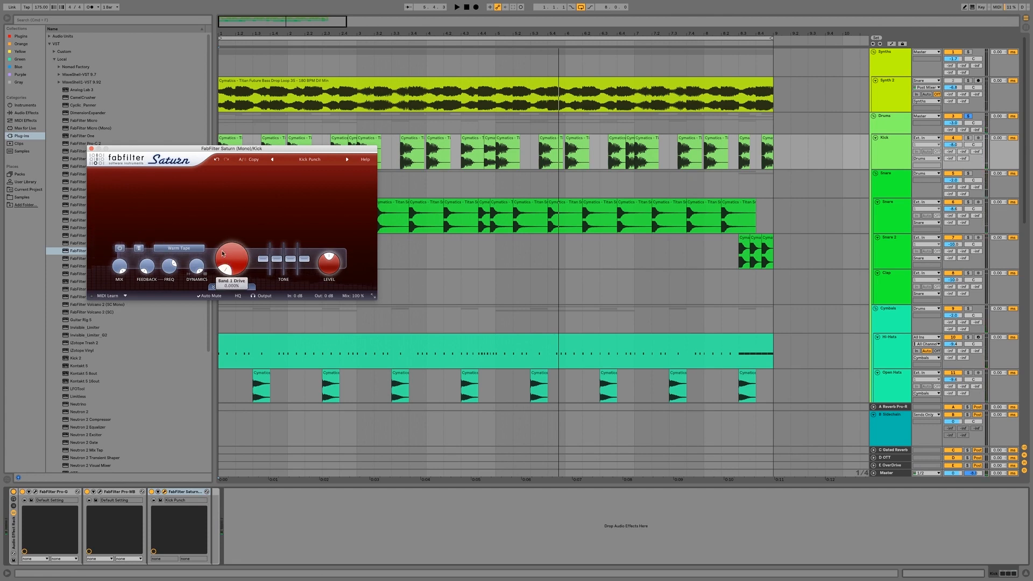
pyautogui.click(92, 149)
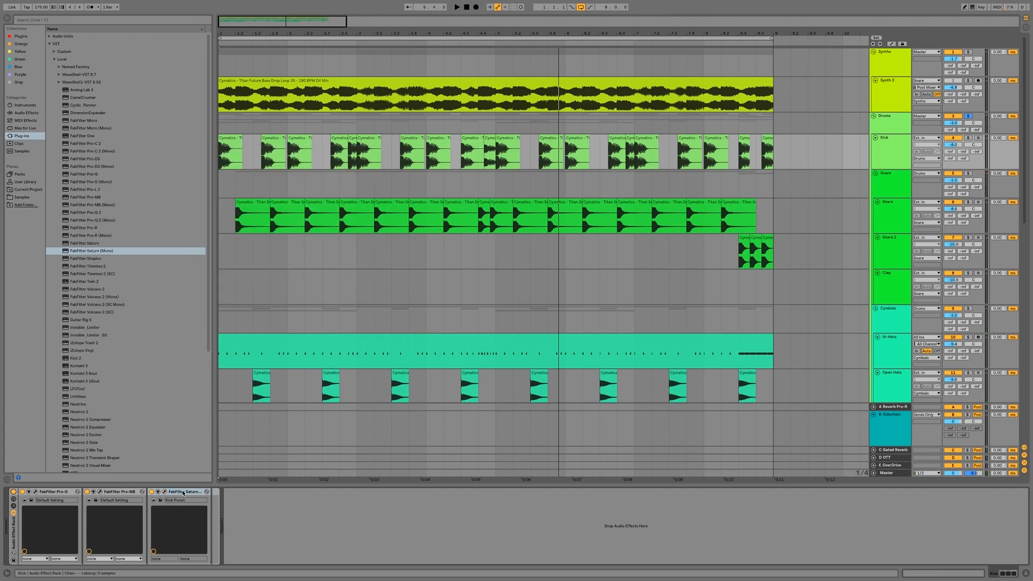
pyautogui.press('Delete')
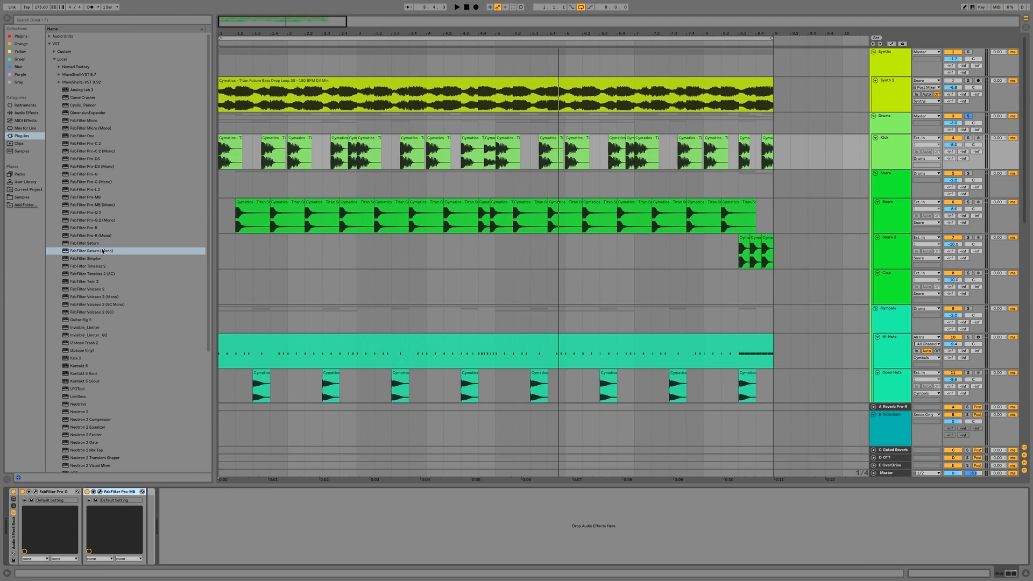
# Add a fresh FabFilter Saturn (Mono) after Pro-MB inside the Kick's rack and reduce its drive to 0%
pyautogui.moveTo(102, 251); pyautogui.dragTo(205, 539)
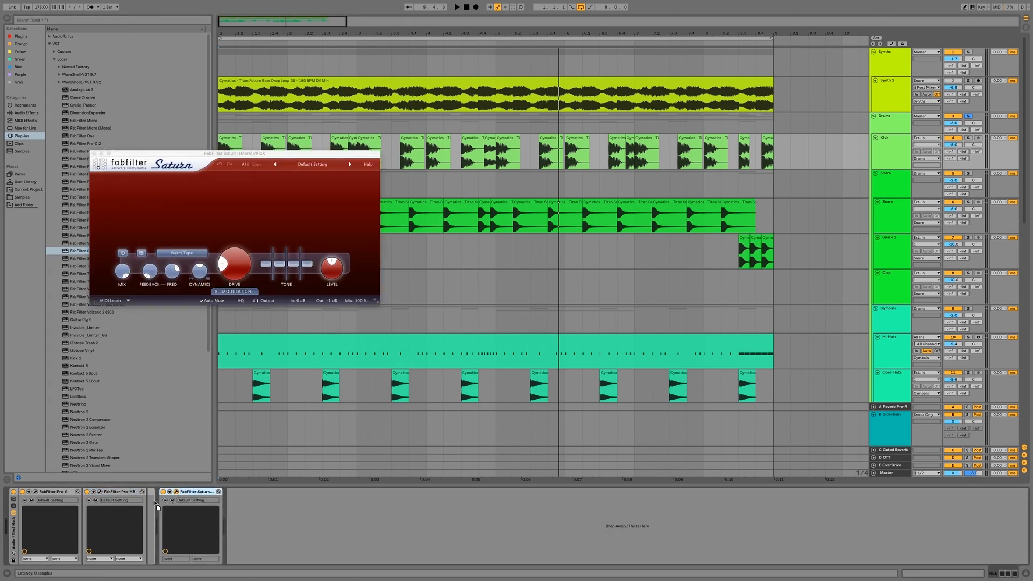
pyautogui.moveTo(149, 502); pyautogui.dragTo(149, 504)
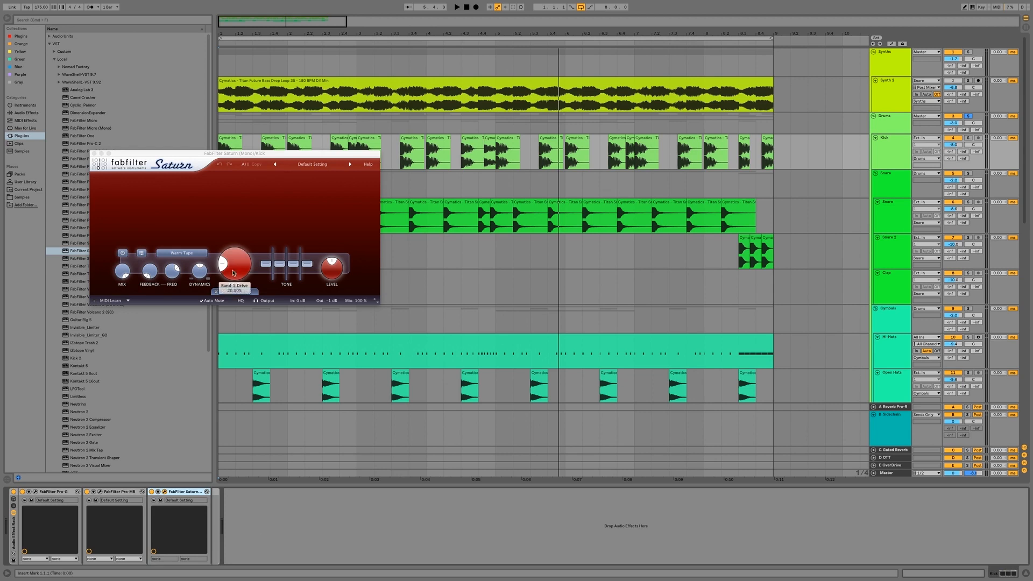
pyautogui.moveTo(225, 264); pyautogui.dragTo(269, 460)
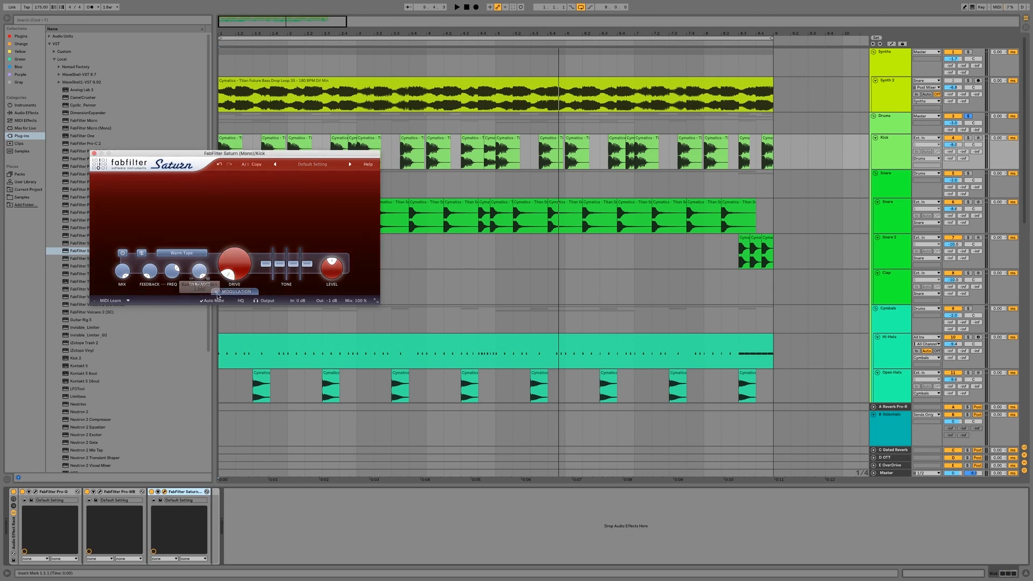
# Raise Saturn's dynamics slightly while listening to the drums, and restart playback to check the result
pyautogui.press('space')
pyautogui.moveTo(203, 277); pyautogui.dragTo(204, 260)
pyautogui.press('space')
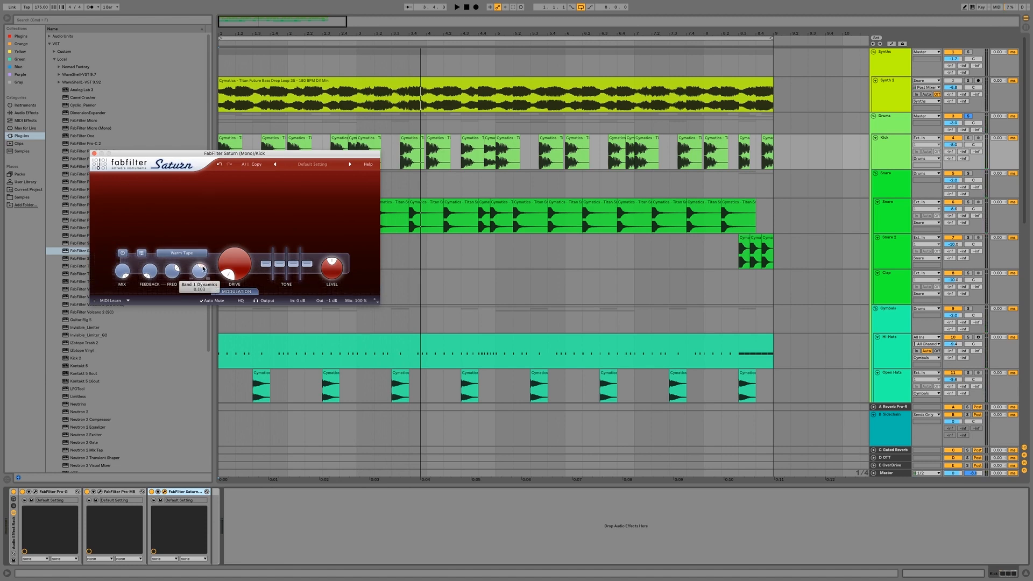
pyautogui.press('space')
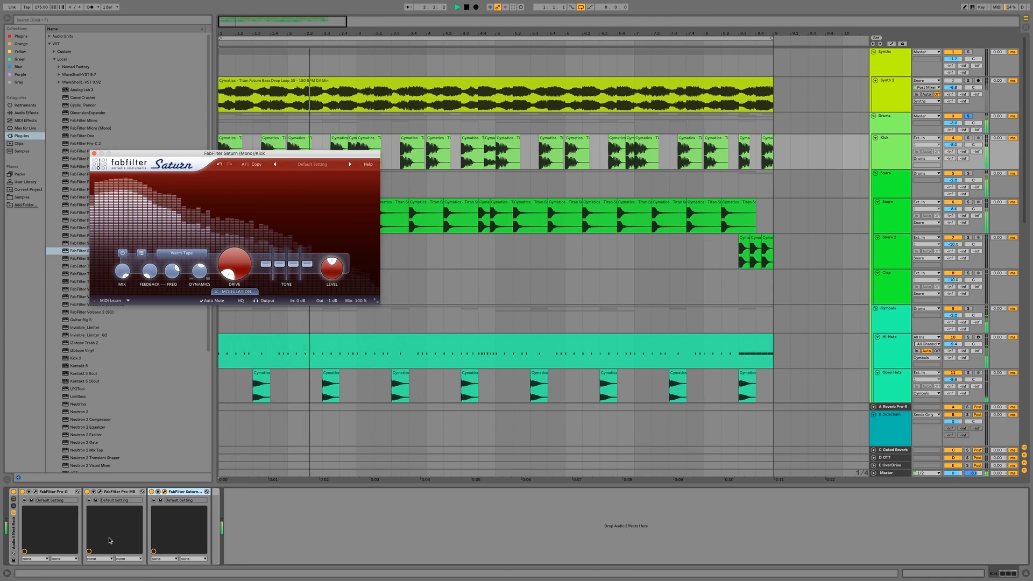
# Change Saturn's distortion style to Clean Tube and set its output gain to about 0 dB
pyautogui.click(182, 253)
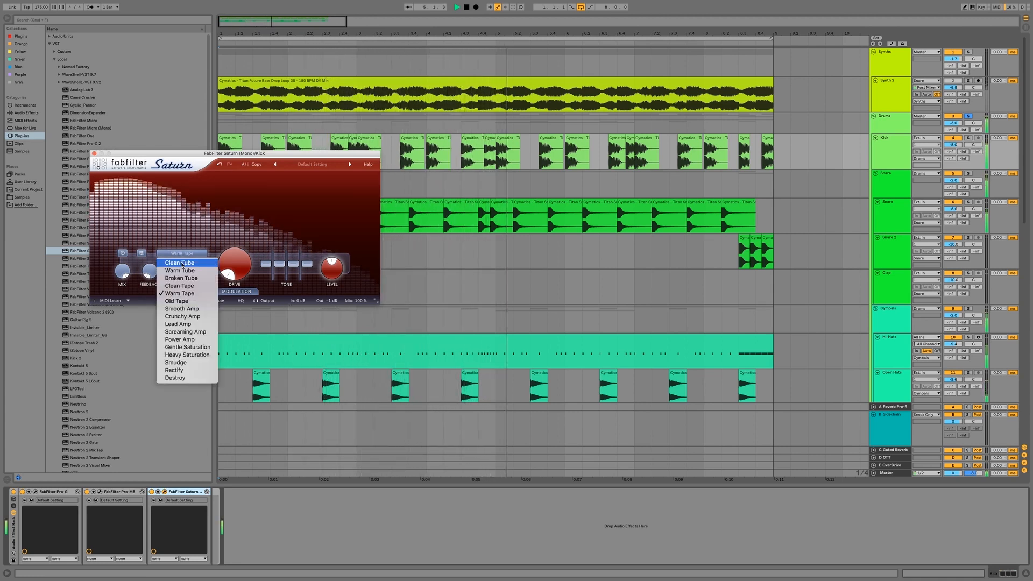
pyautogui.click(183, 263)
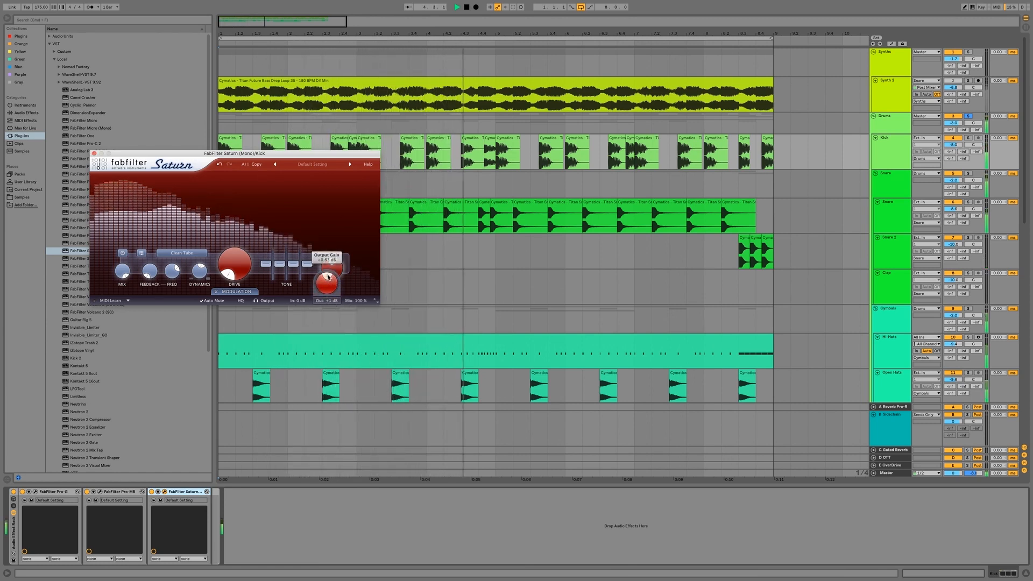
pyautogui.moveTo(329, 287); pyautogui.dragTo(330, 285)
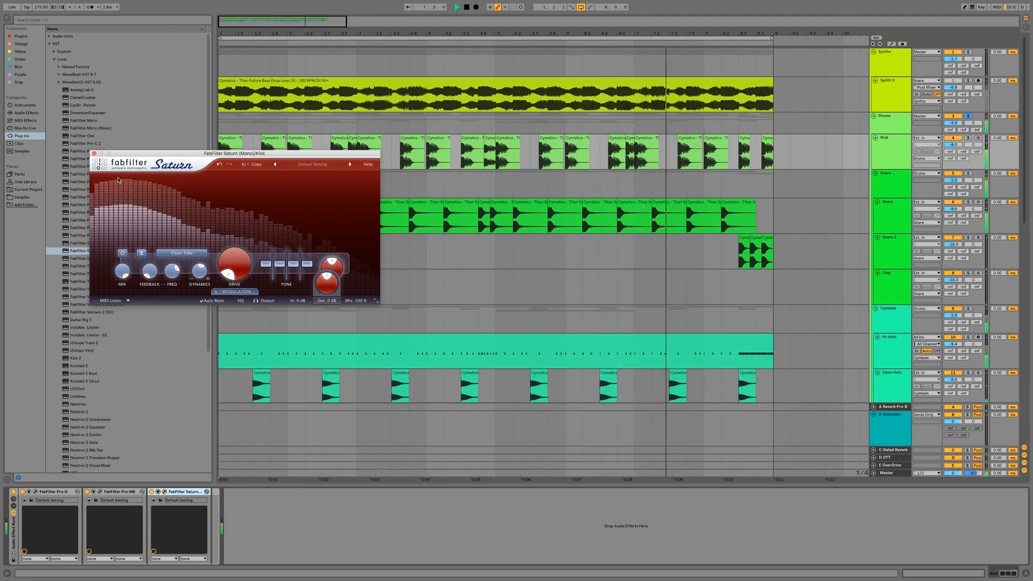
# Close Saturn, take the Drums group out of solo and play the full mix to hear the processed Kick
pyautogui.click(94, 153)
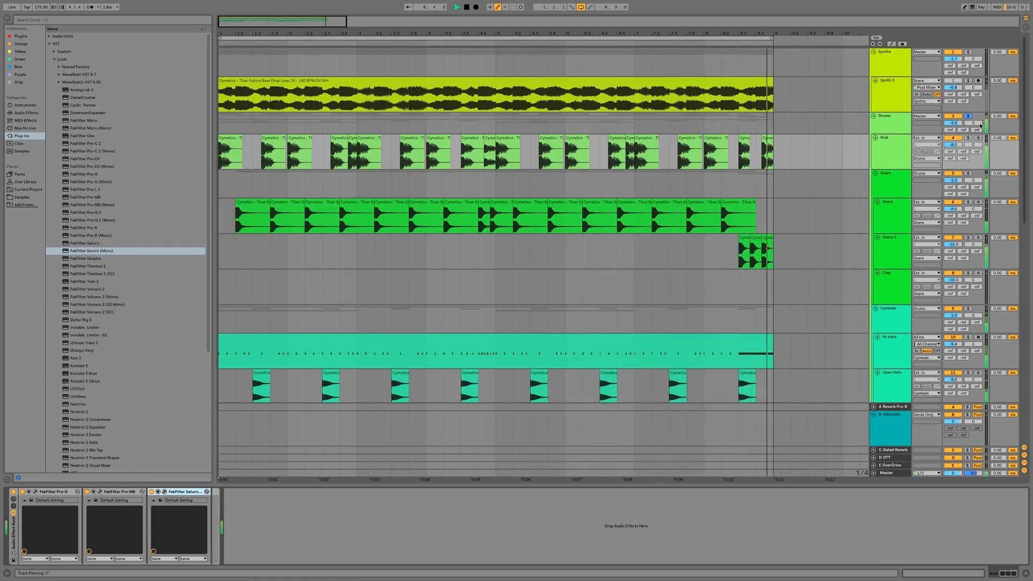
pyautogui.click(968, 117)
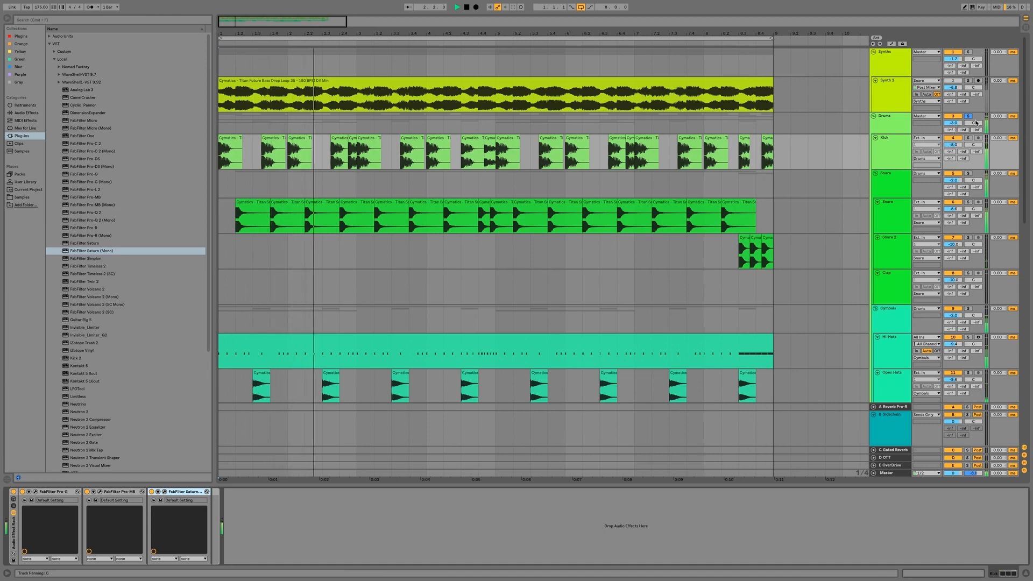
pyautogui.press('space')
pyautogui.press('space')
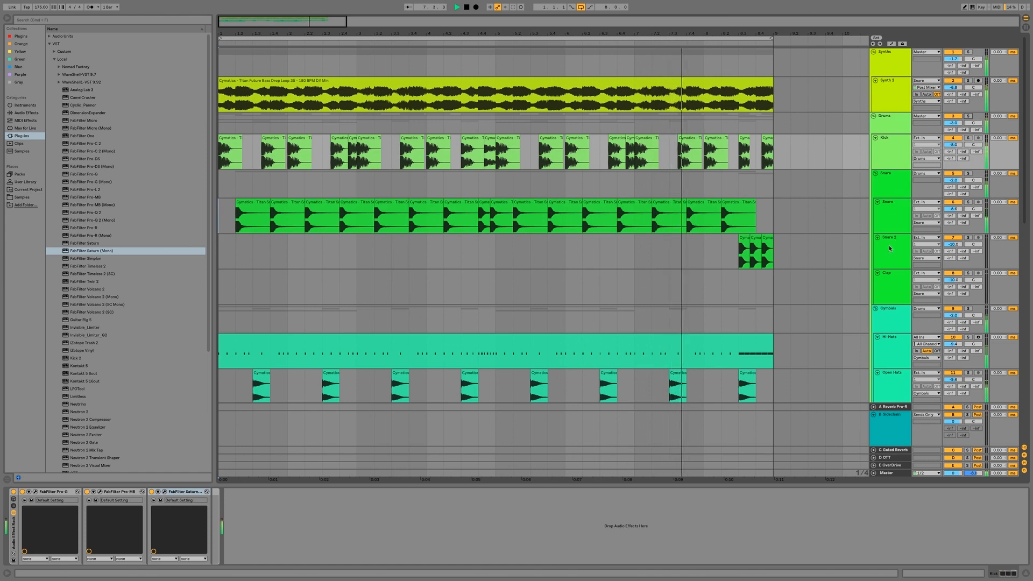
# Open FabFilter Pro-R on the A Reverb Pro-R return and turn up the Snare group's send to it
pyautogui.click(873, 414)
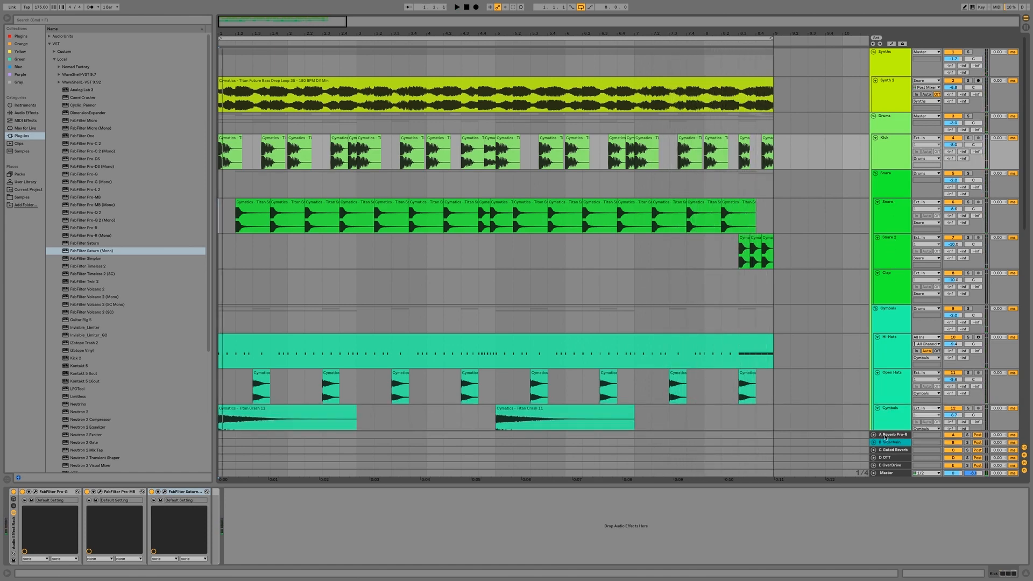
pyautogui.click(886, 436)
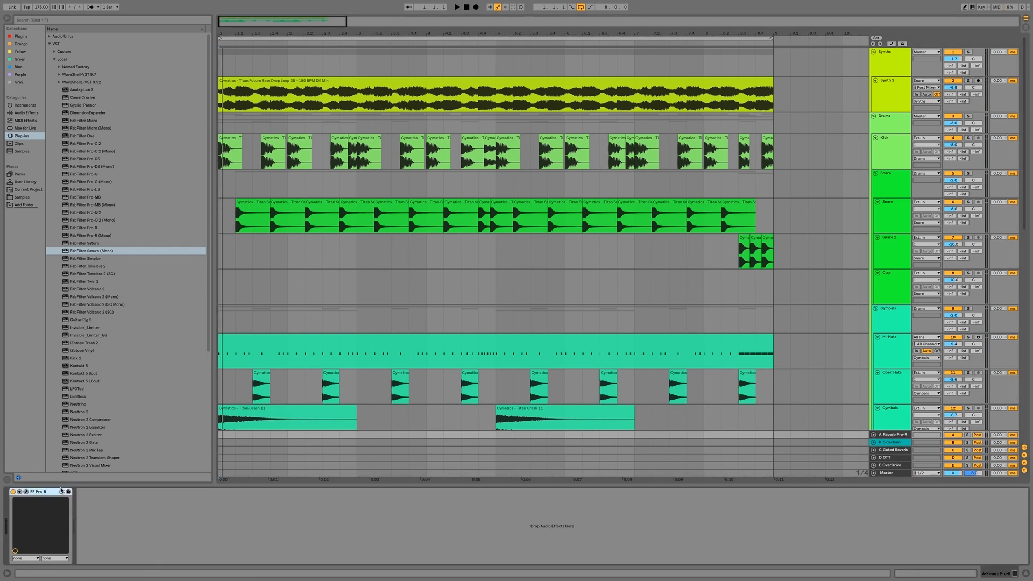
pyautogui.click(26, 492)
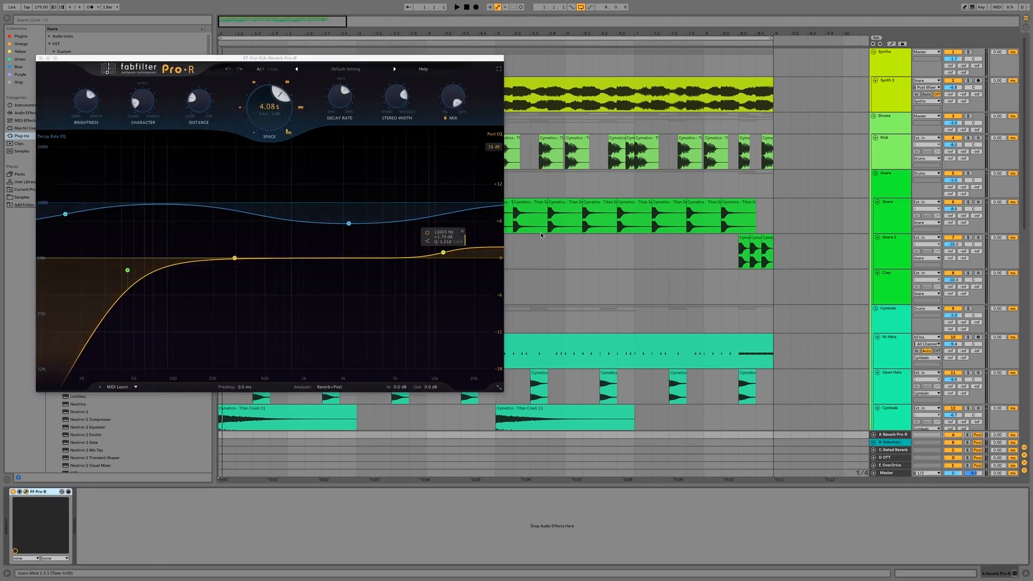
pyautogui.moveTo(953, 188); pyautogui.dragTo(952, 172)
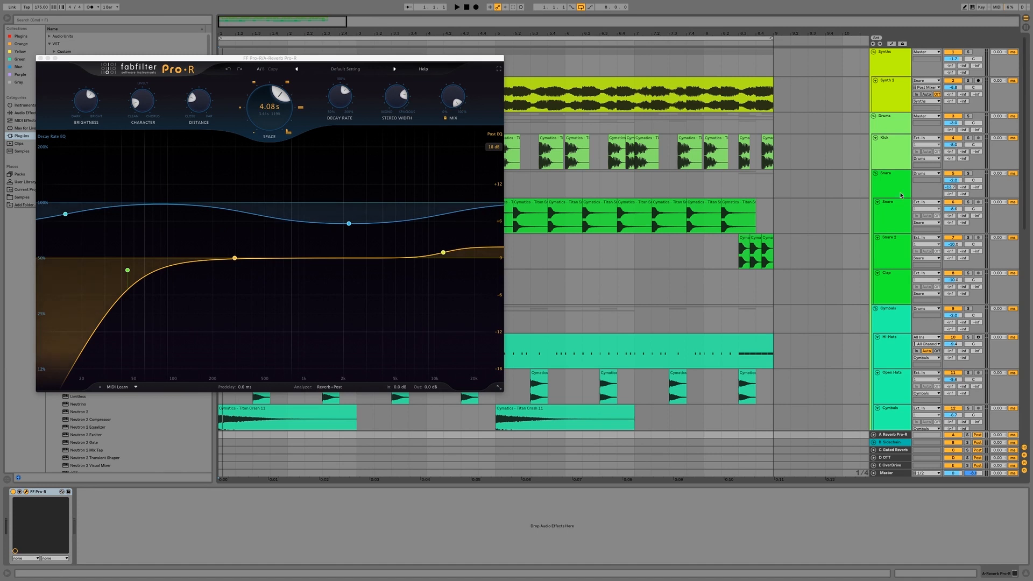
# Raise the low cut in Pro-R's post EQ to about 100 Hz during playback and increase the Snare group's reverb send
pyautogui.press('space')
pyautogui.moveTo(128, 270); pyautogui.dragTo(175, 272)
pyautogui.moveTo(950, 187); pyautogui.dragTo(950, 177)
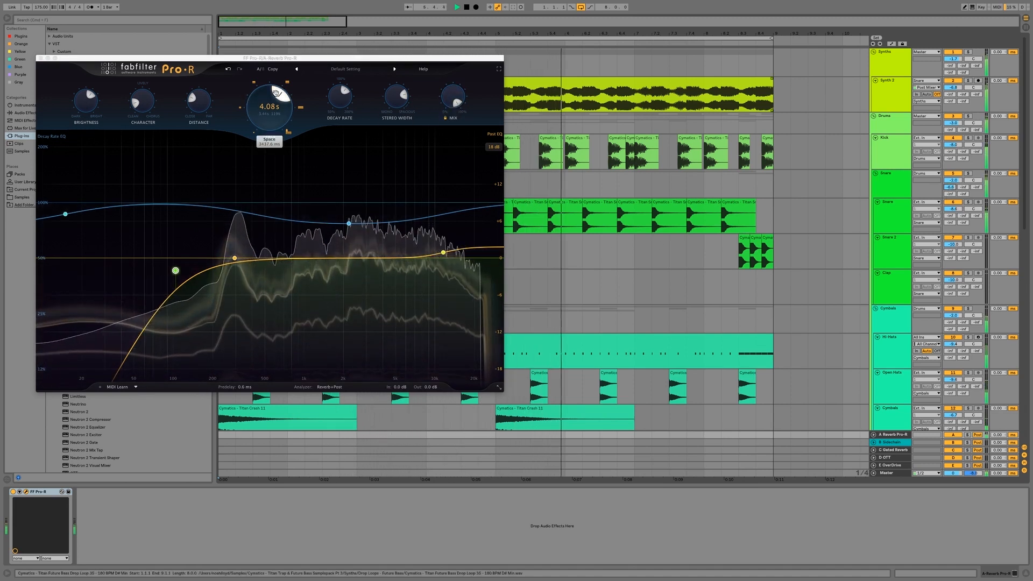
pyautogui.press('space')
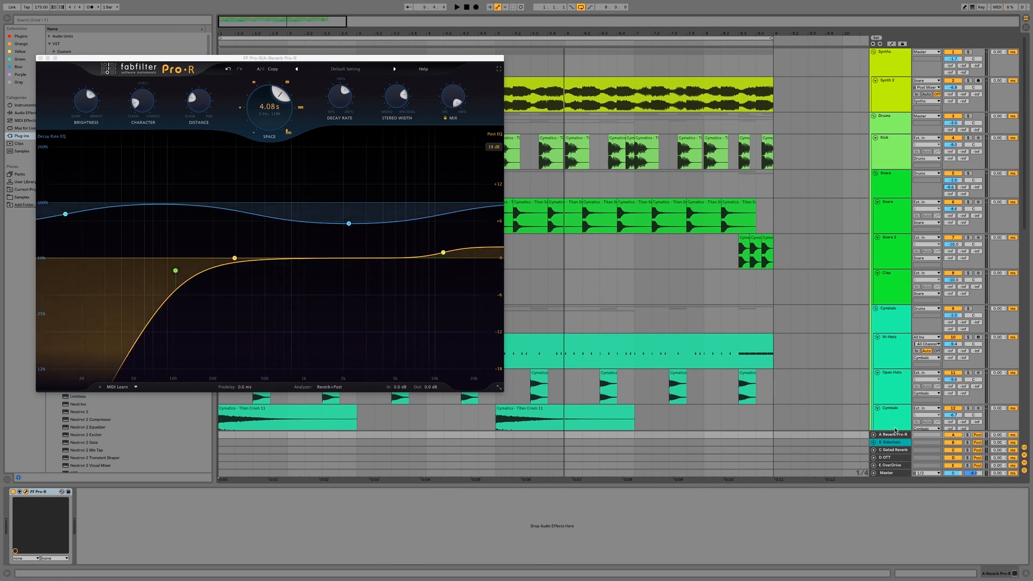
# Darken Pro-R during playback by lowering its brightness and pulling the post EQ's high shelf down to about -15 dB
pyautogui.moveTo(469, 106)
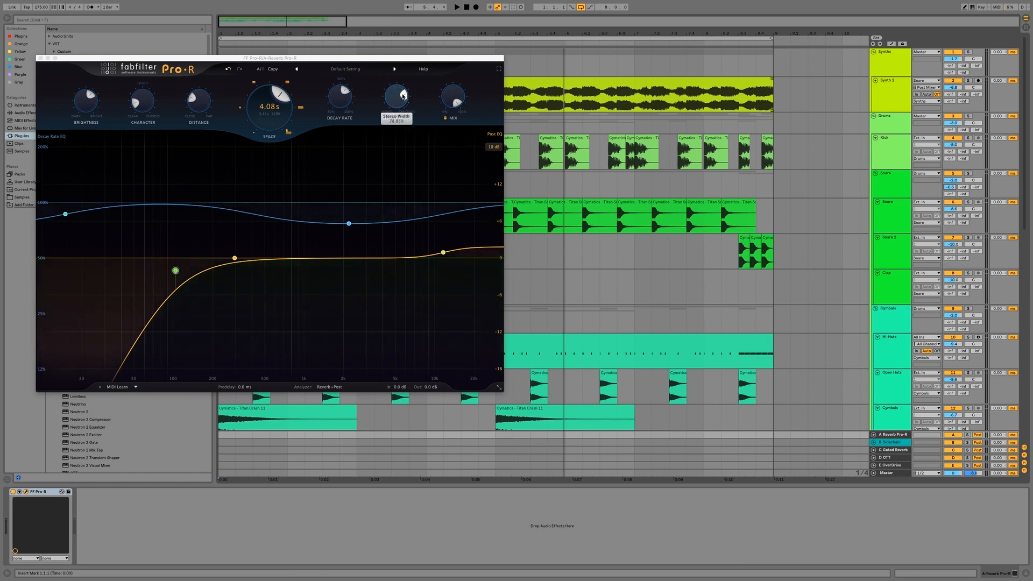
pyautogui.press('space')
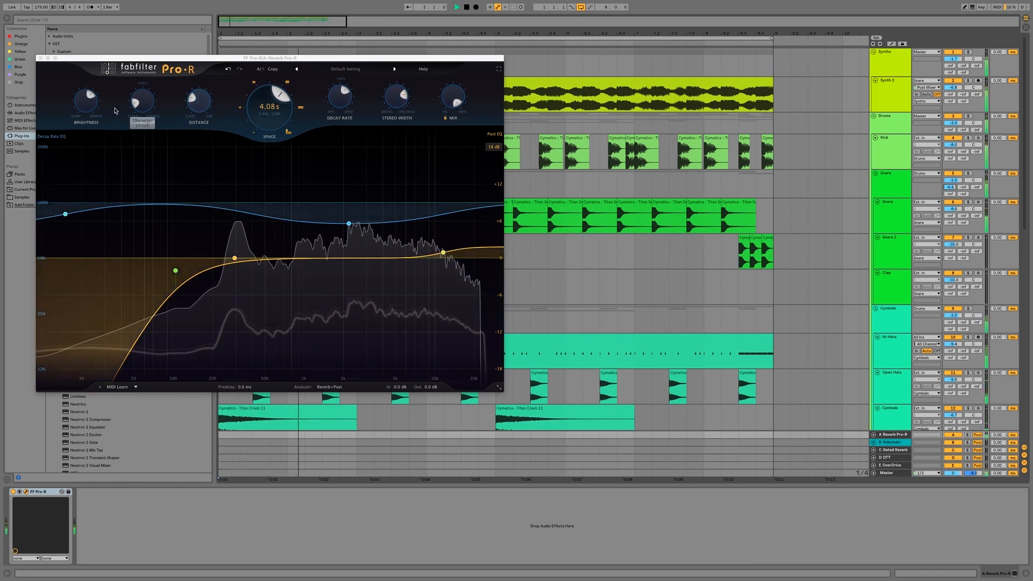
pyautogui.moveTo(88, 100); pyautogui.dragTo(88, 119)
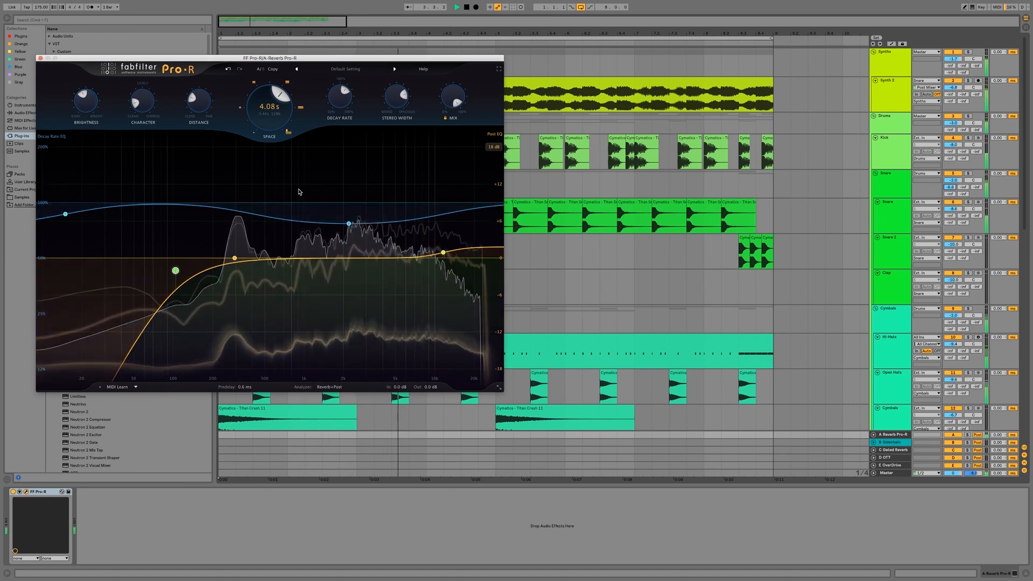
pyautogui.moveTo(442, 253); pyautogui.dragTo(423, 304)
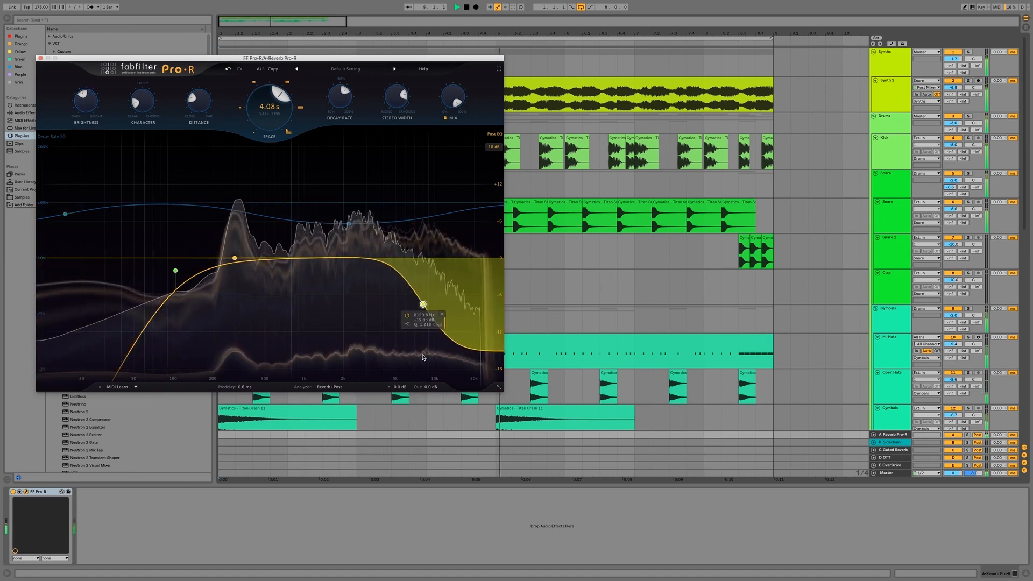
pyautogui.moveTo(423, 355); pyautogui.dragTo(422, 354)
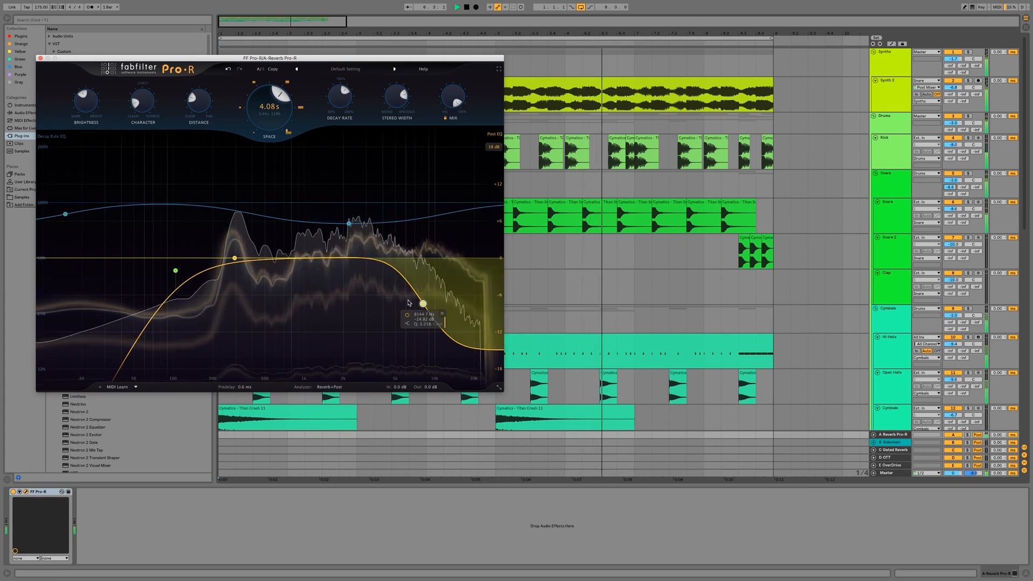
pyautogui.moveTo(423, 303); pyautogui.dragTo(431, 304)
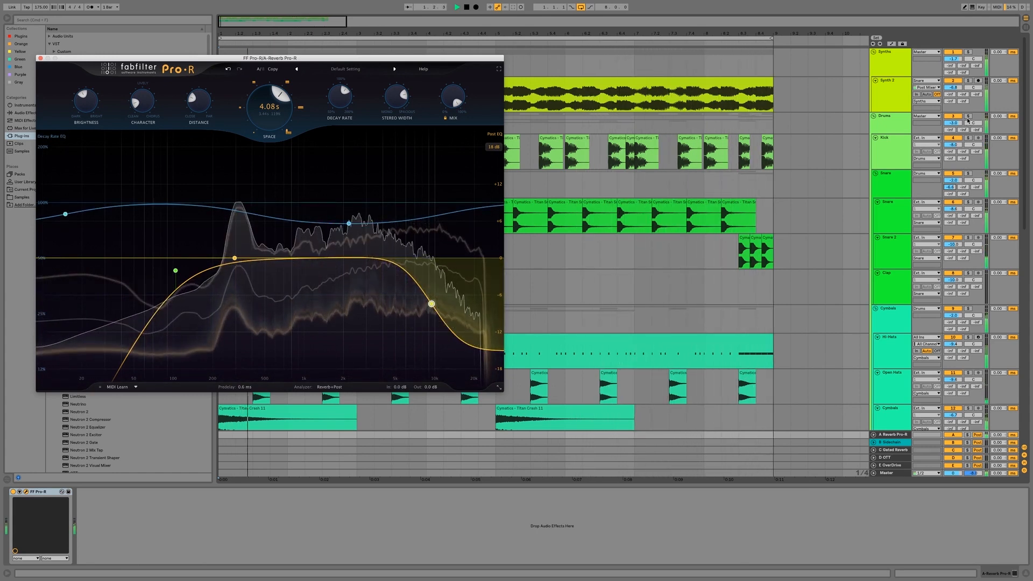
# Raise Pro-R's decay rate until the reverb time is 4.55 s, and increase its distance
pyautogui.click(952, 247)
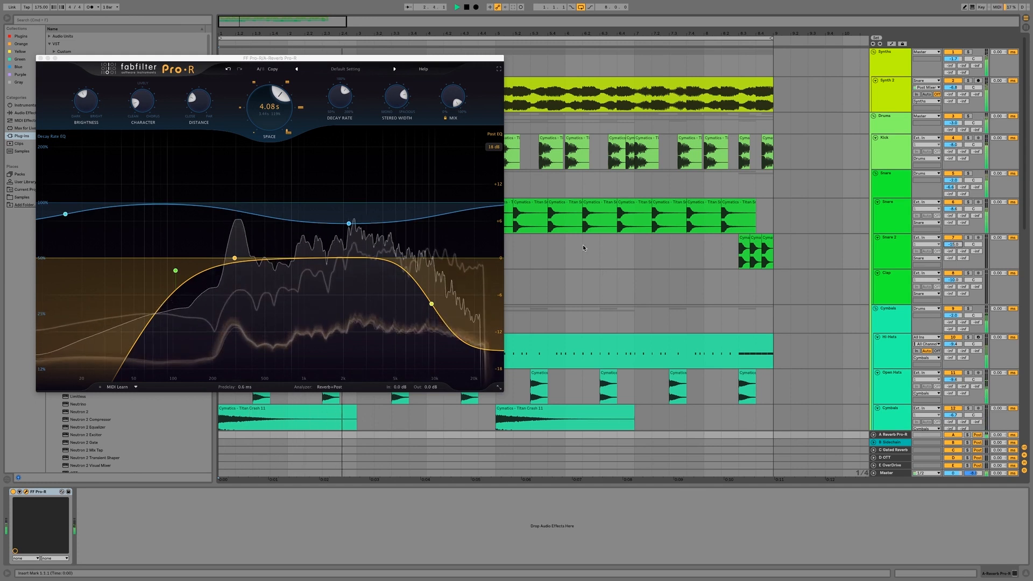
pyautogui.moveTo(344, 90)
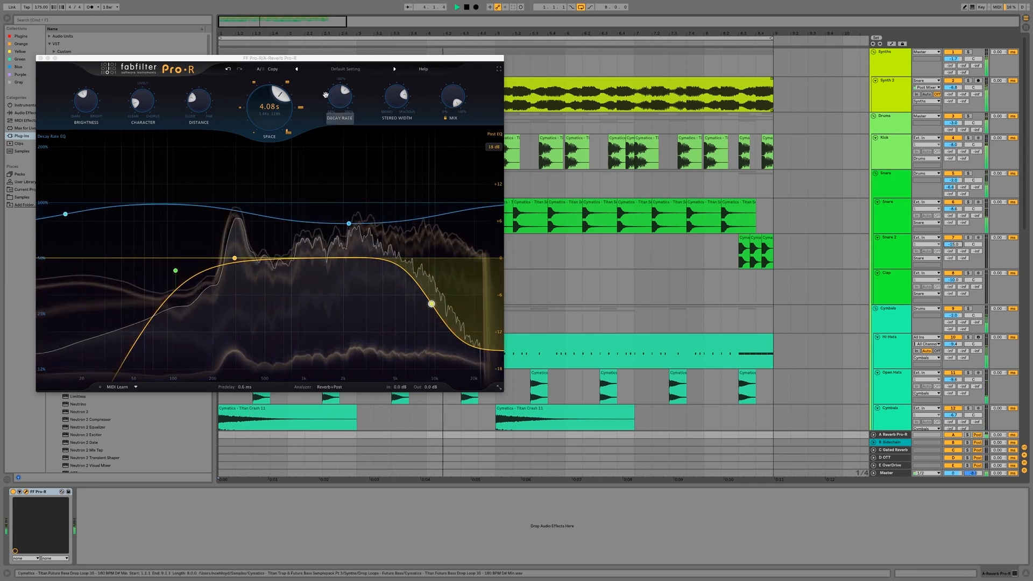
pyautogui.moveTo(344, 90); pyautogui.dragTo(344, 81)
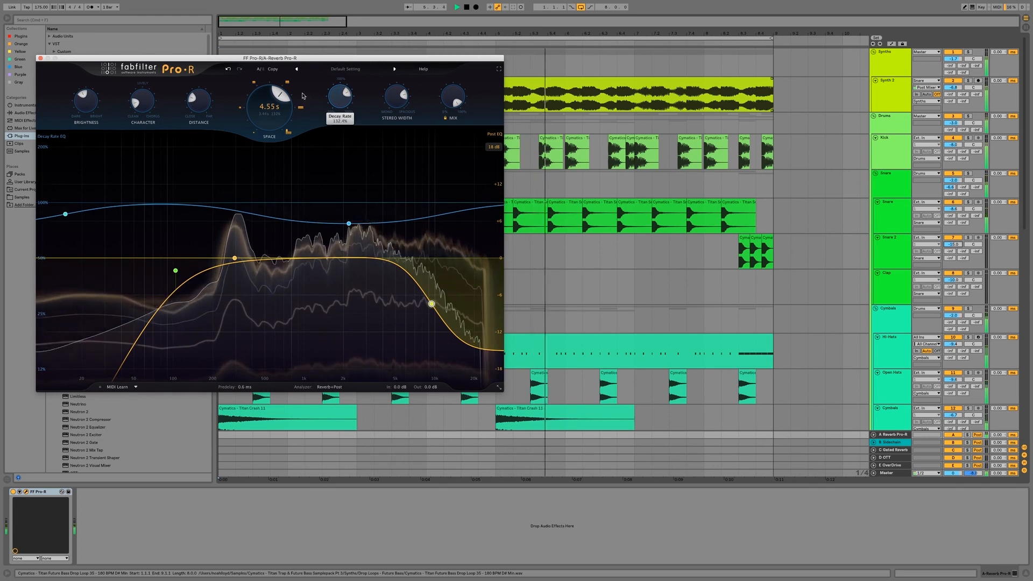
pyautogui.moveTo(195, 102)
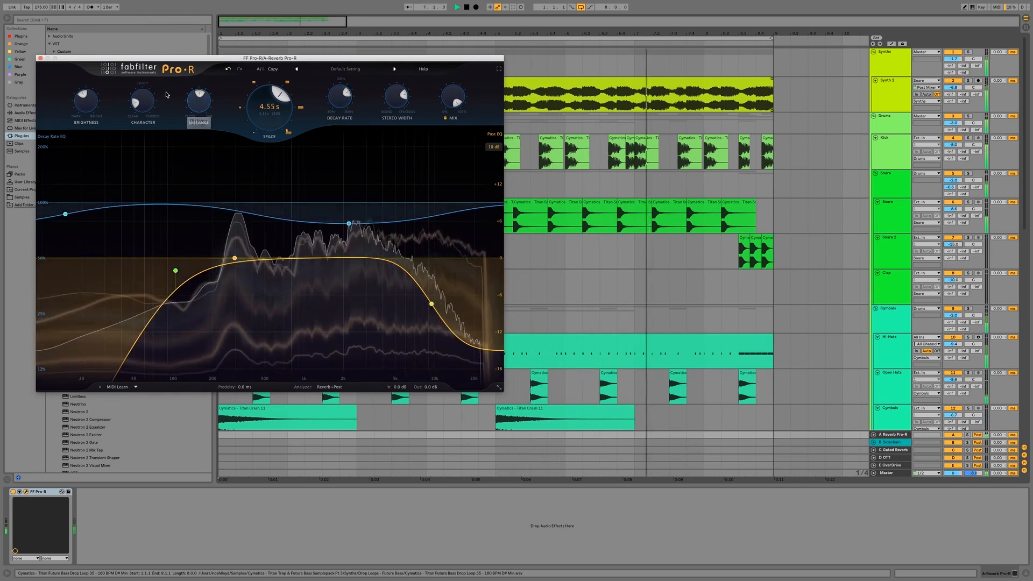
pyautogui.moveTo(140, 106)
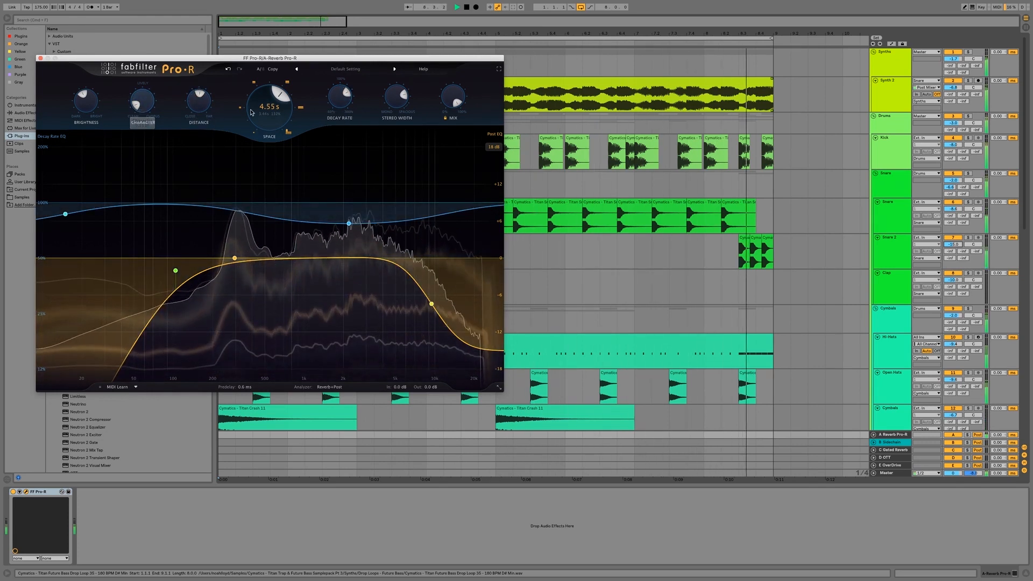
# Adjust the Snare 2 track's volume, select an empty spot before its clips and play the mix
pyautogui.press('space')
pyautogui.click(954, 246)
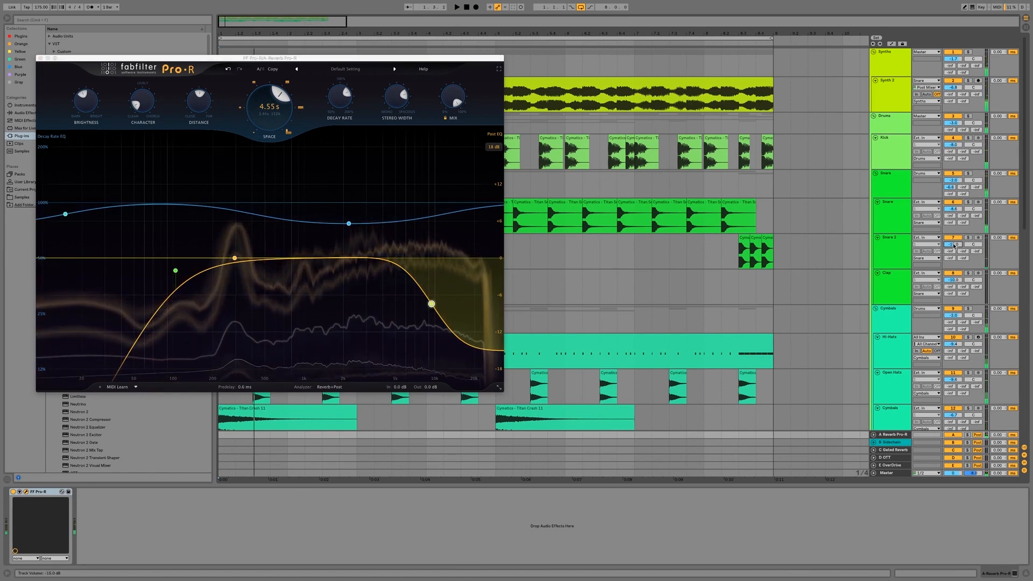
pyautogui.moveTo(953, 246); pyautogui.dragTo(954, 240)
pyautogui.press('space')
pyautogui.press('space')
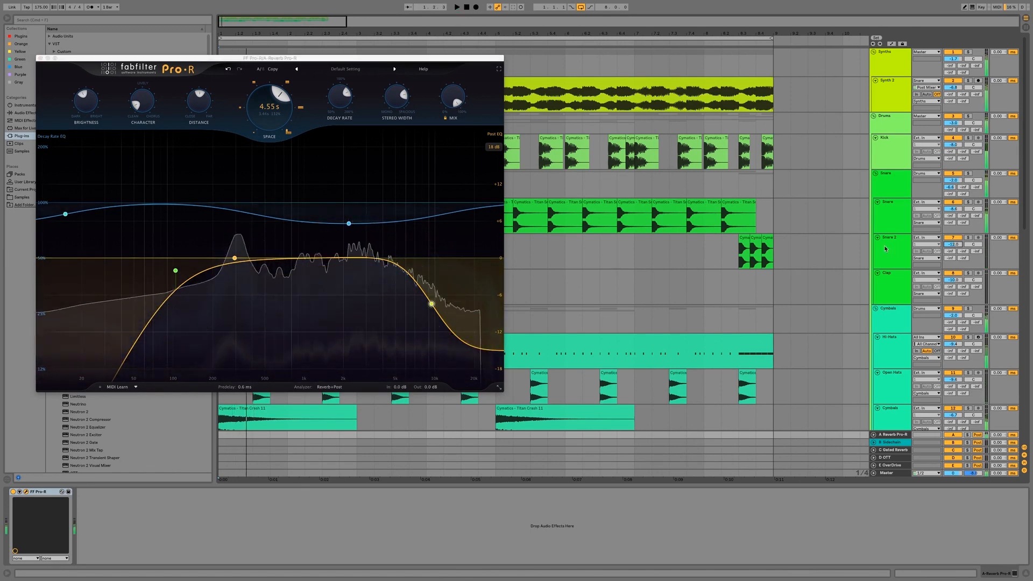
pyautogui.click(727, 255)
pyautogui.press('space')
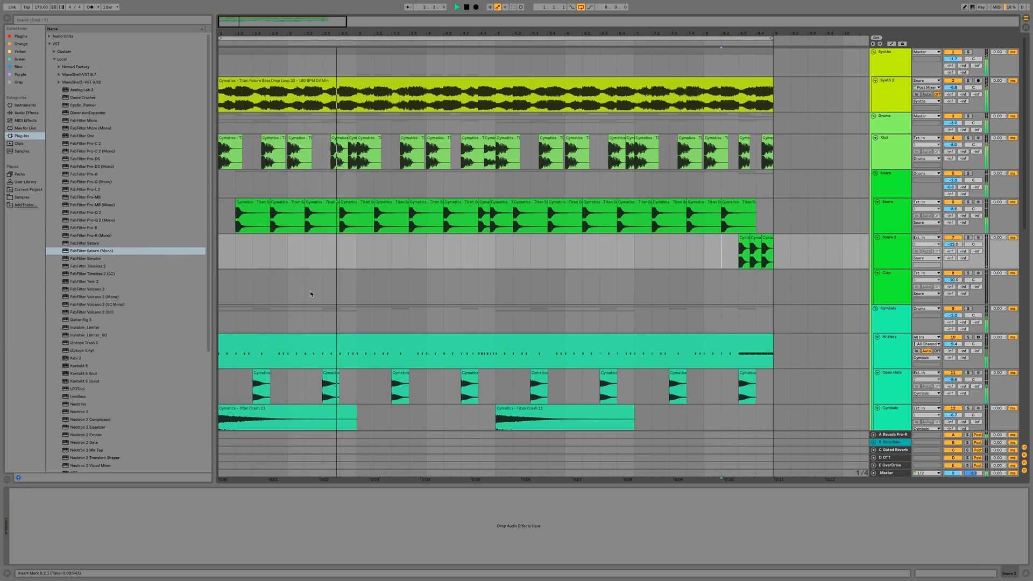
# Solo the Cymbals group, play it back and add FabFilter Pro-Q 2 to the group
pyautogui.scroll(-3, 355, 284)
pyautogui.press('space')
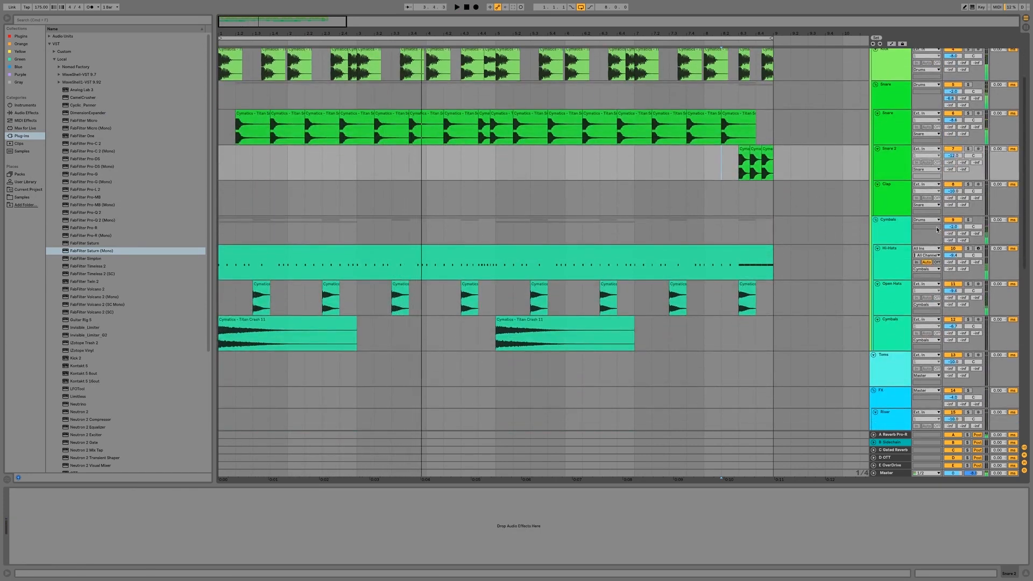
pyautogui.click(902, 230)
pyautogui.press('space')
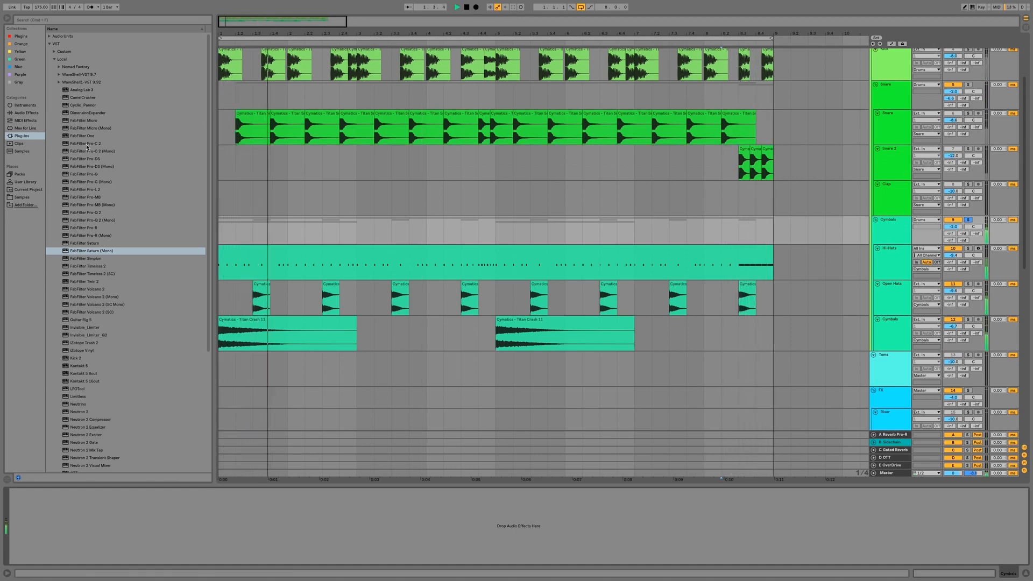
pyautogui.doubleClick(88, 213)
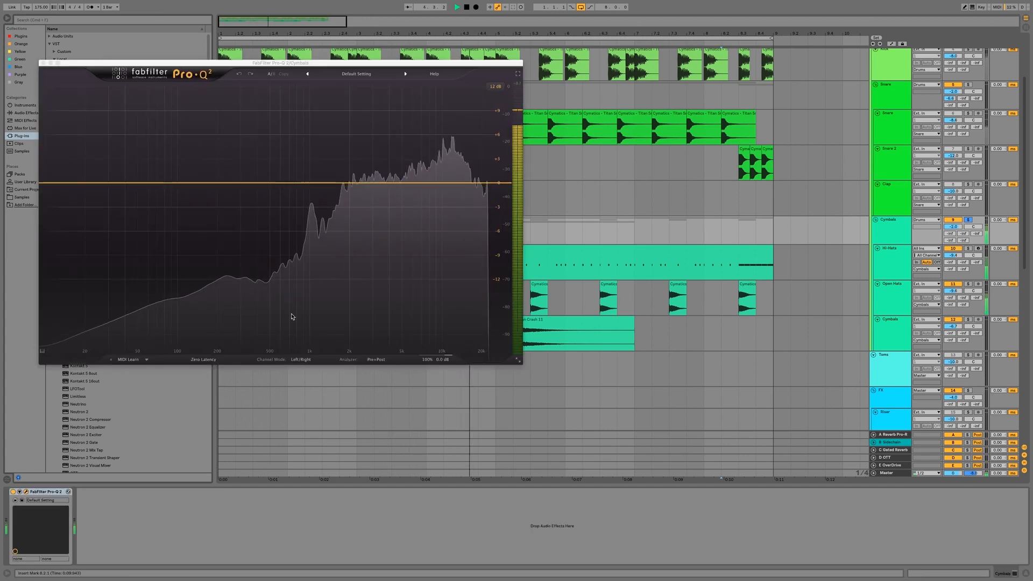
# Add a Low Cut band in the Cymbals group's Pro-Q 2 and move it up to about 530 Hz
pyautogui.click(238, 184)
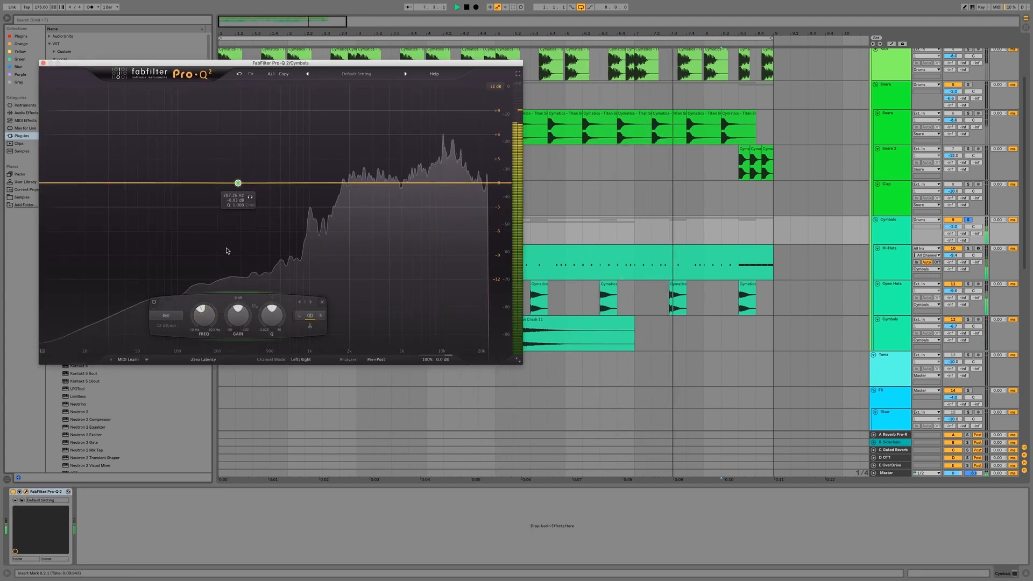
pyautogui.click(173, 318)
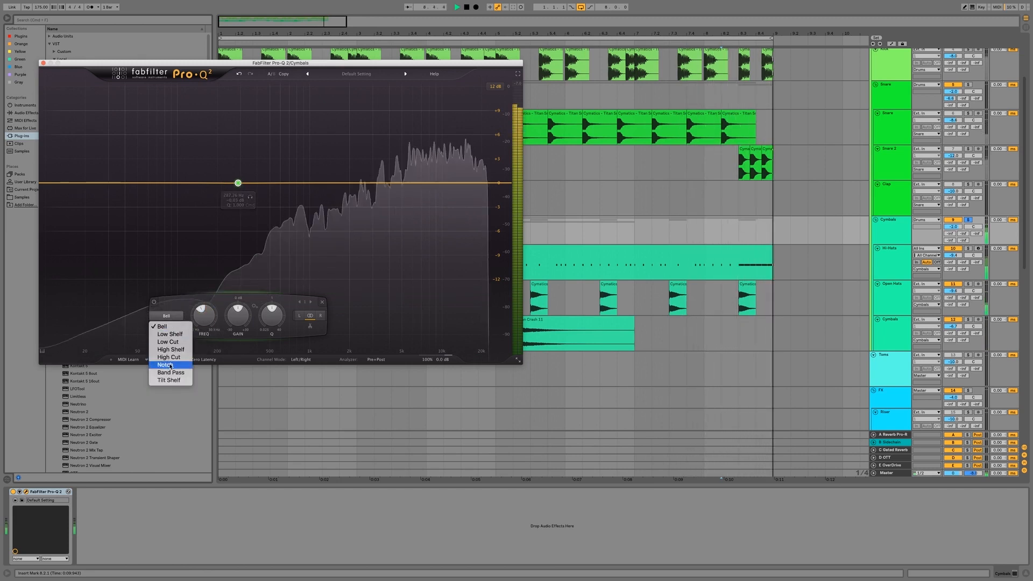
pyautogui.click(167, 341)
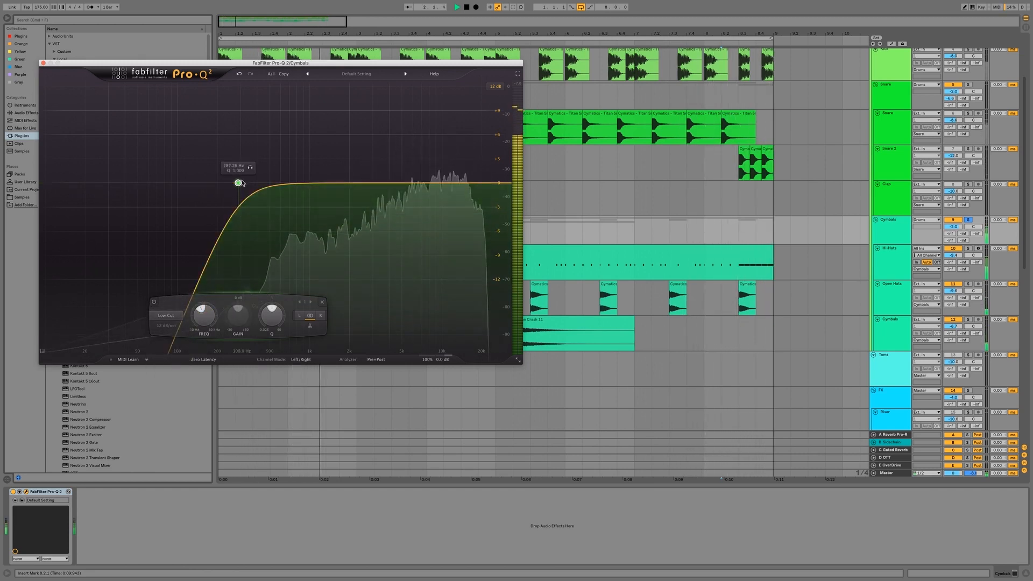
pyautogui.moveTo(233, 187); pyautogui.dragTo(260, 185)
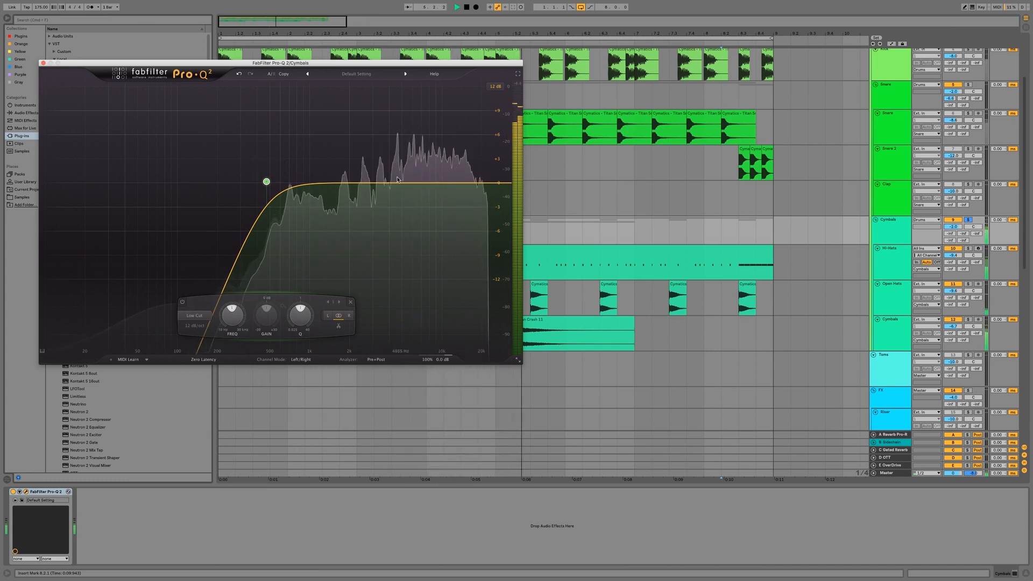
pyautogui.moveTo(266, 182); pyautogui.dragTo(271, 182)
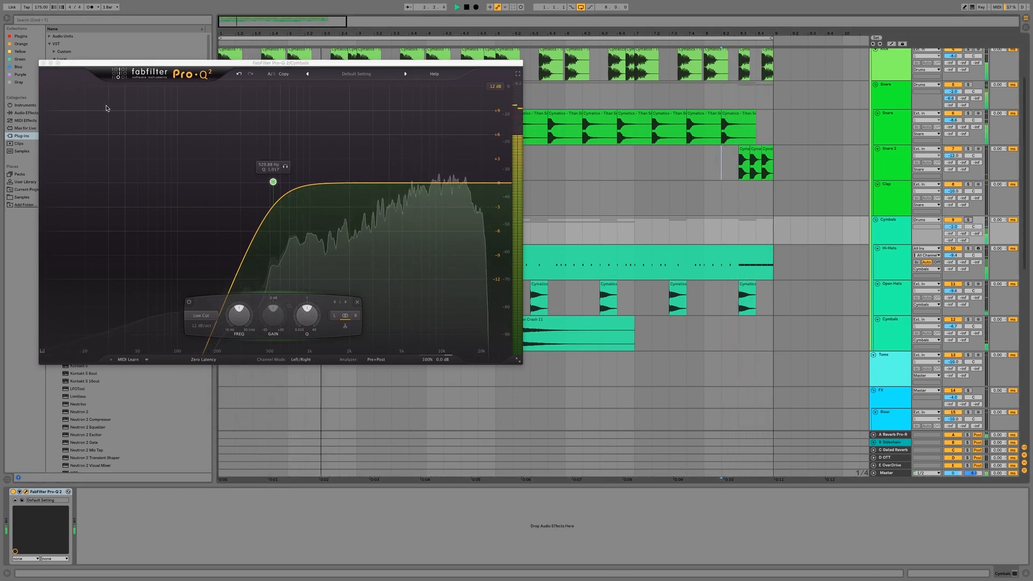
# Stop playback and add a narrow bell band above 6 kHz in Pro-Q 2, with Q about 24 and about 5.3 dB gain
pyautogui.click(412, 184)
pyautogui.press('space')
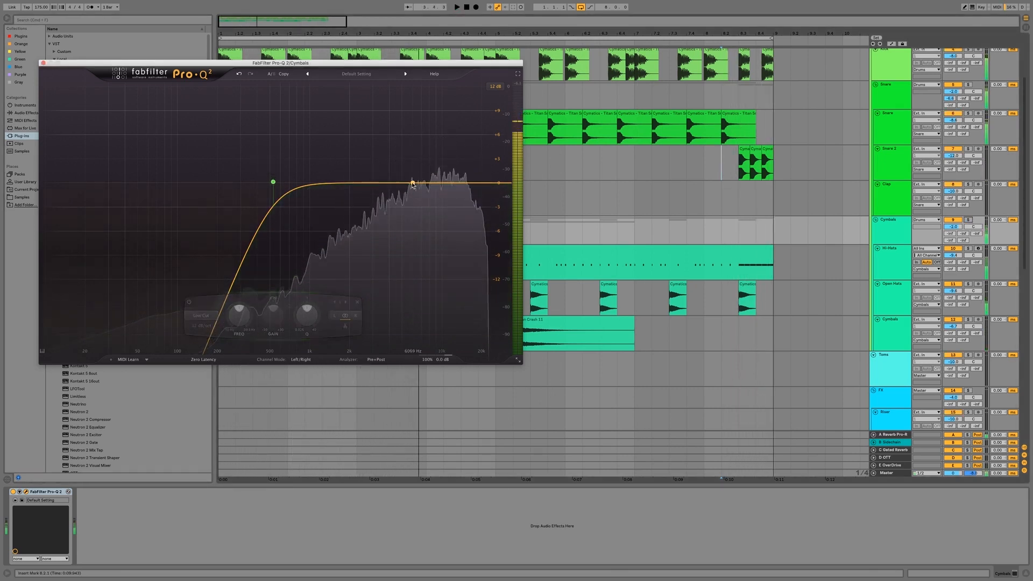
pyautogui.click(412, 183)
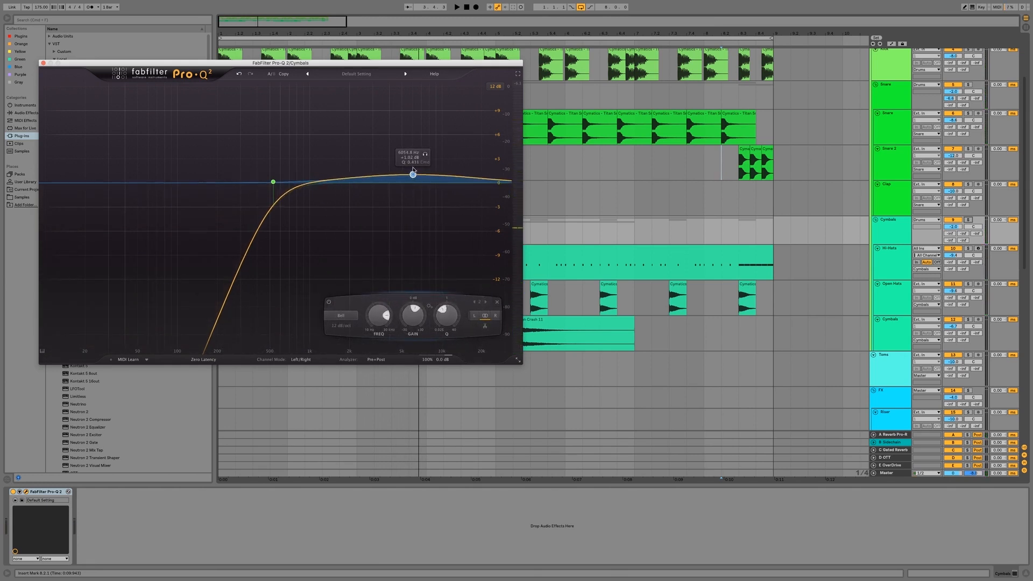
pyautogui.moveTo(412, 171); pyautogui.dragTo(408, 201)
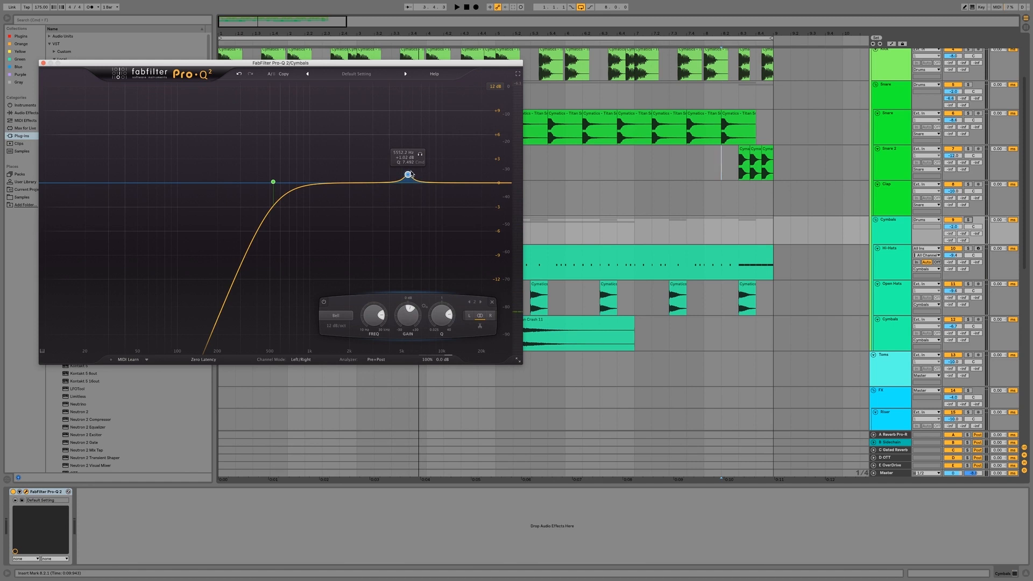
pyautogui.moveTo(409, 168); pyautogui.dragTo(419, 141)
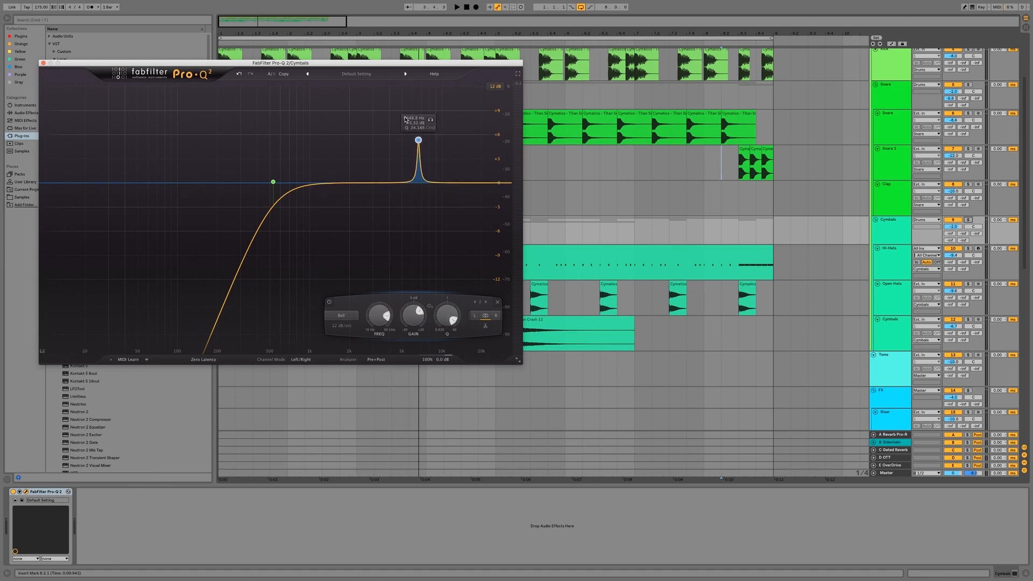
# Close the Pro-Q 2 window and add the Spectrum audio effect after it on the Cymbals group
pyautogui.click(219, 544)
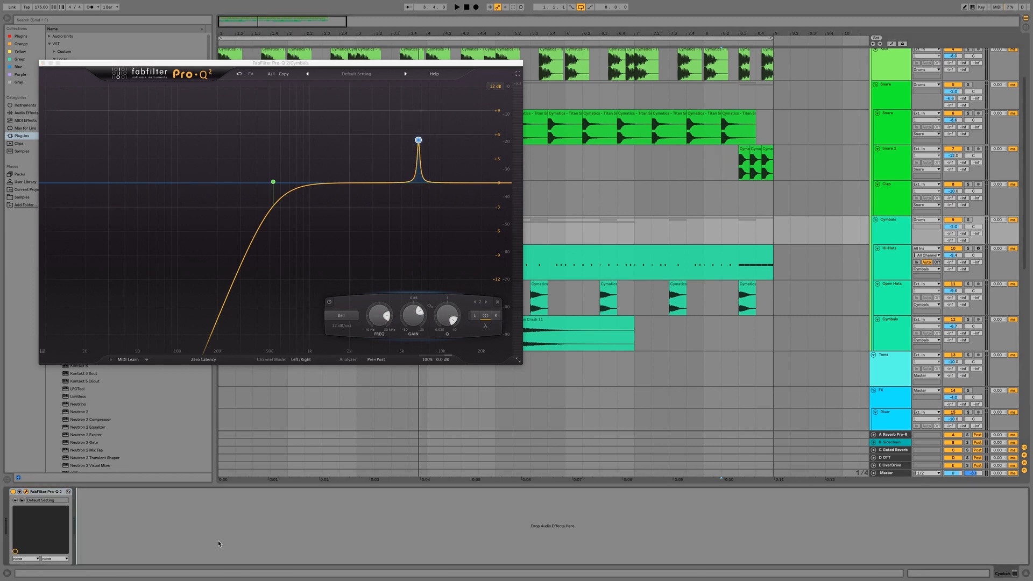
pyautogui.click(42, 63)
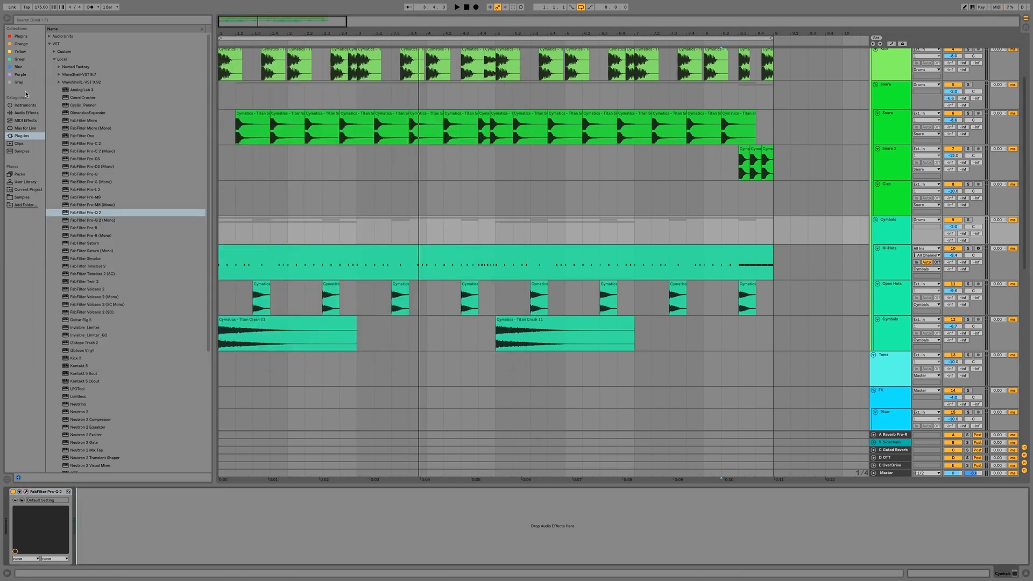
pyautogui.click(27, 112)
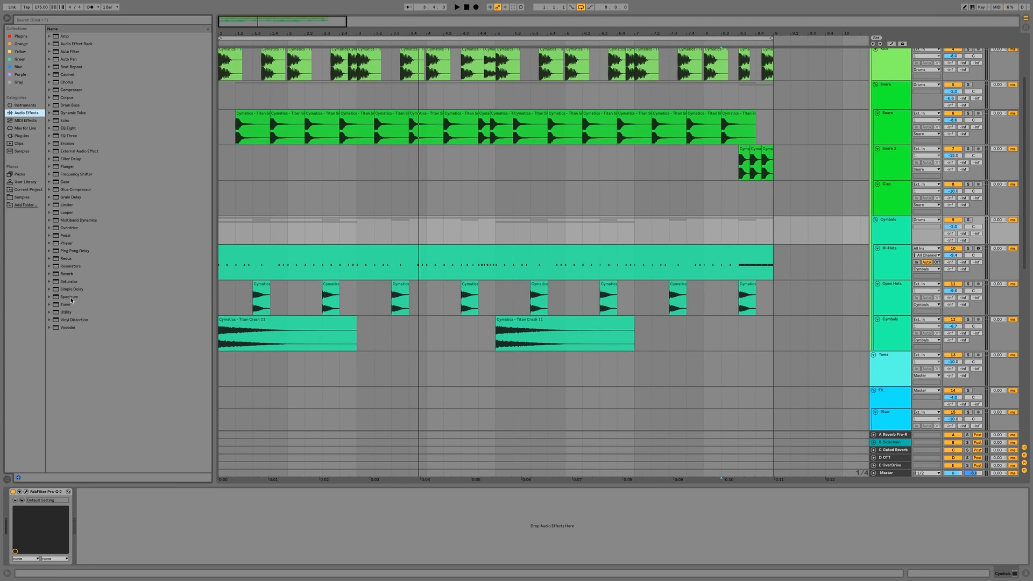
pyautogui.doubleClick(68, 297)
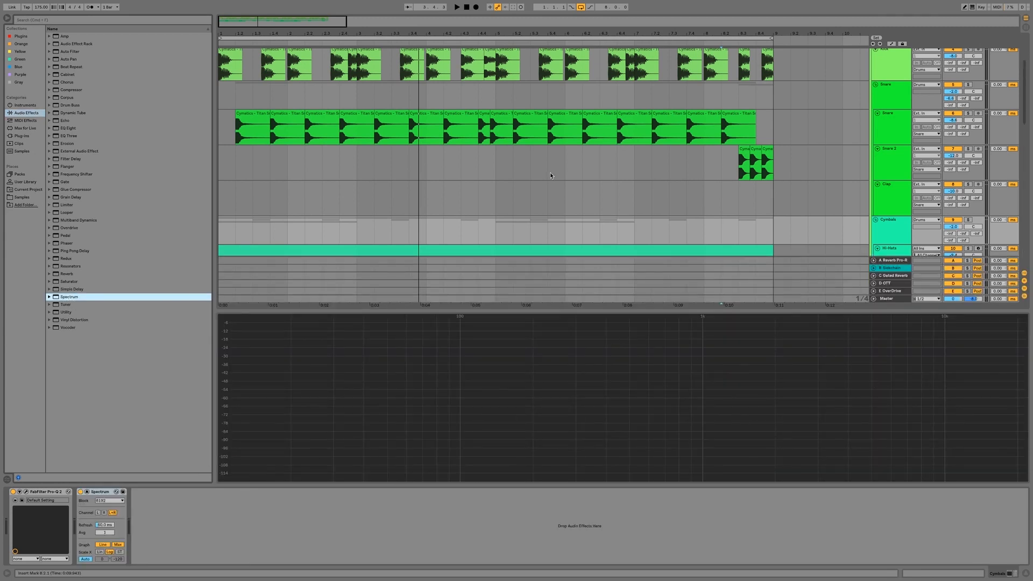
pyautogui.scroll(3, 550, 175)
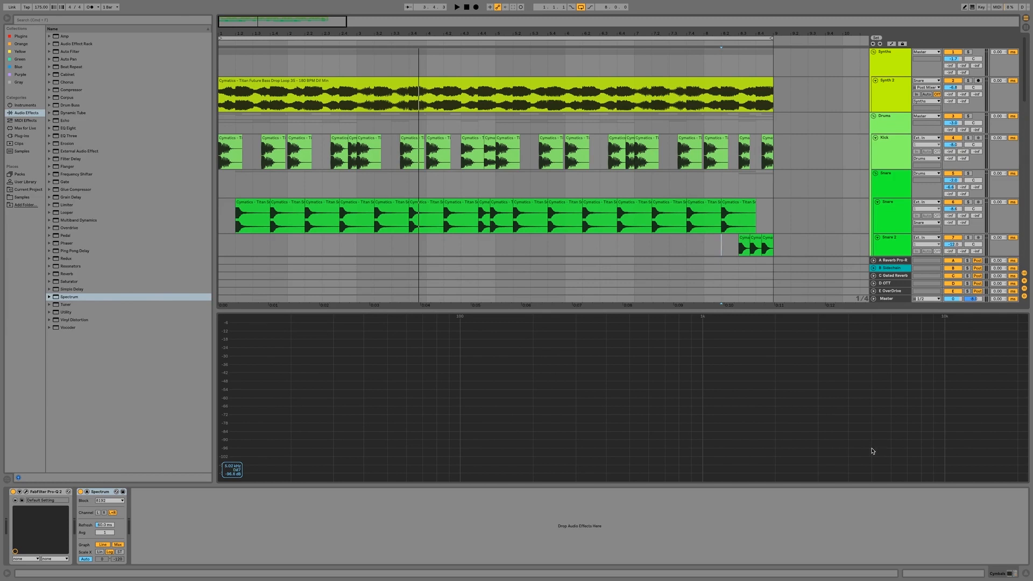
pyautogui.scroll(-15, 702, 151)
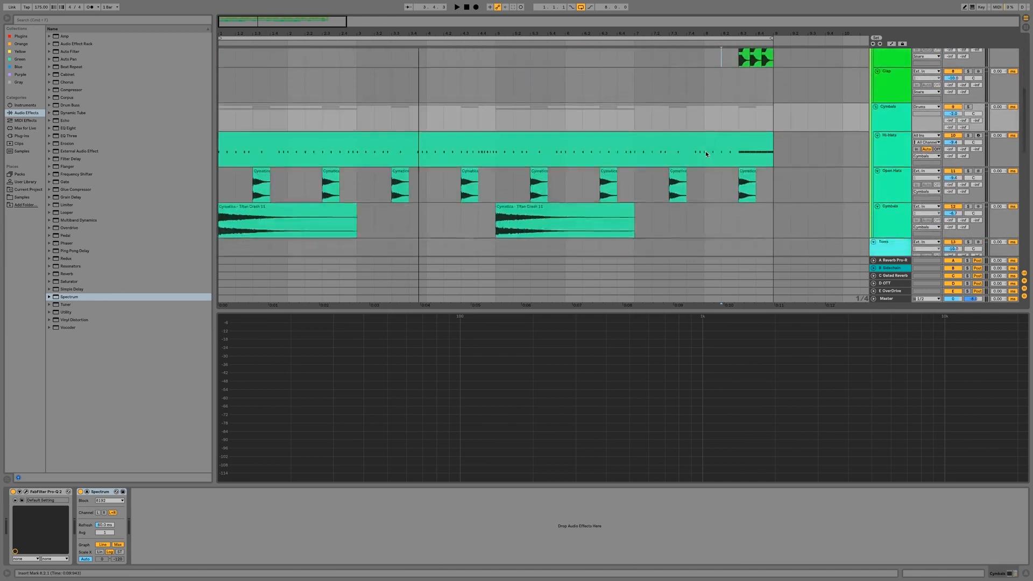
pyautogui.scroll(10, 703, 154)
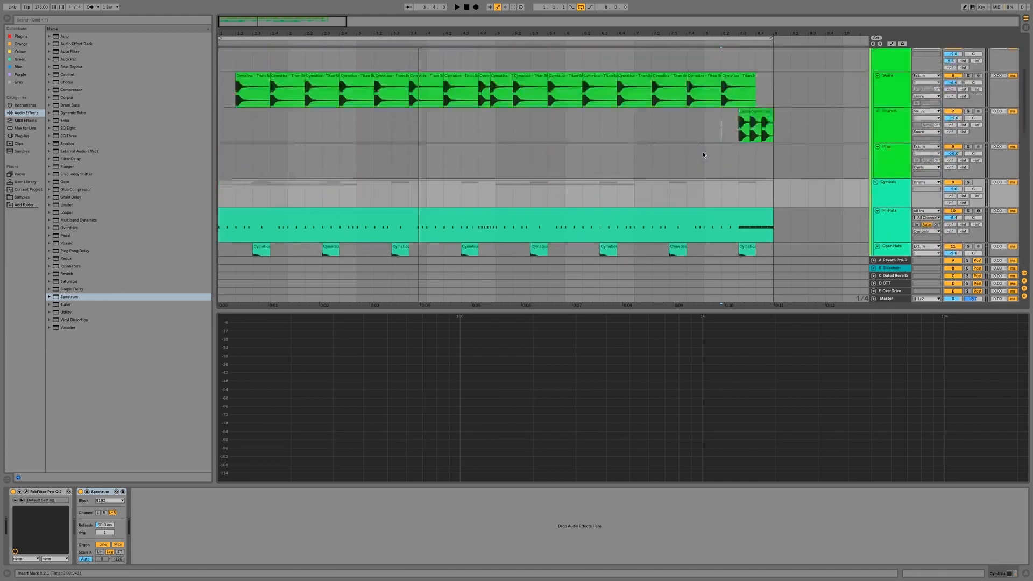
# Remove Spectrum from the Cymbals group's device chain
pyautogui.click(899, 216)
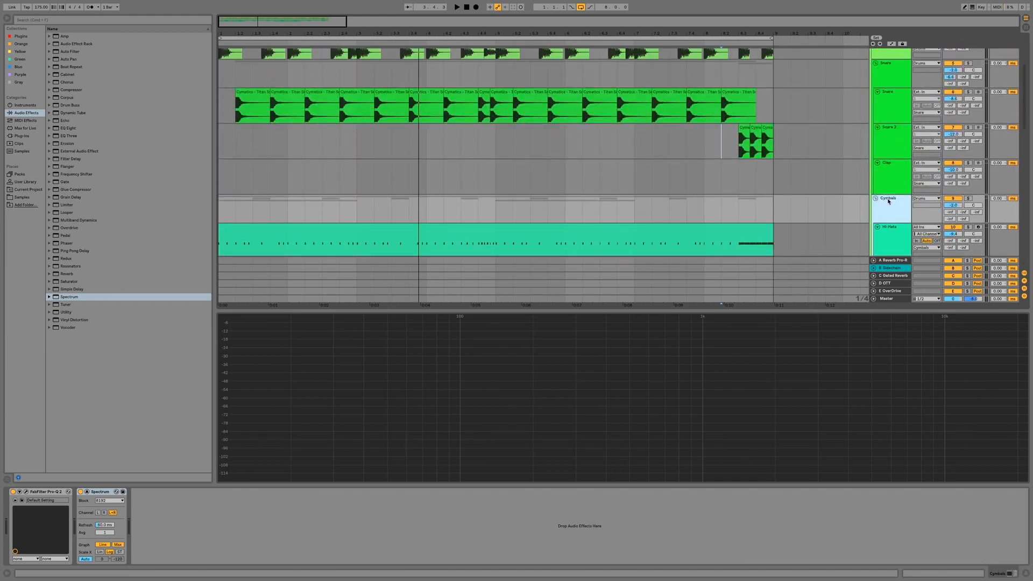
pyautogui.click(111, 492)
pyautogui.press('Delete')
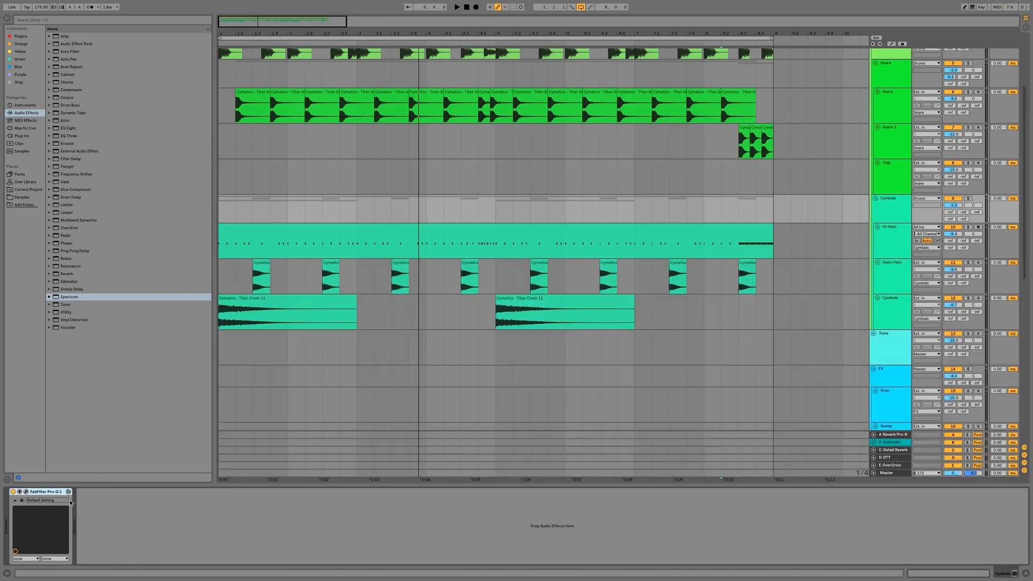
# Reopen the Cymbals group's Pro-Q 2, move the bell band to about 5.1 kHz and play the group soloed
pyautogui.click(27, 492)
pyautogui.moveTo(418, 140); pyautogui.dragTo(403, 141)
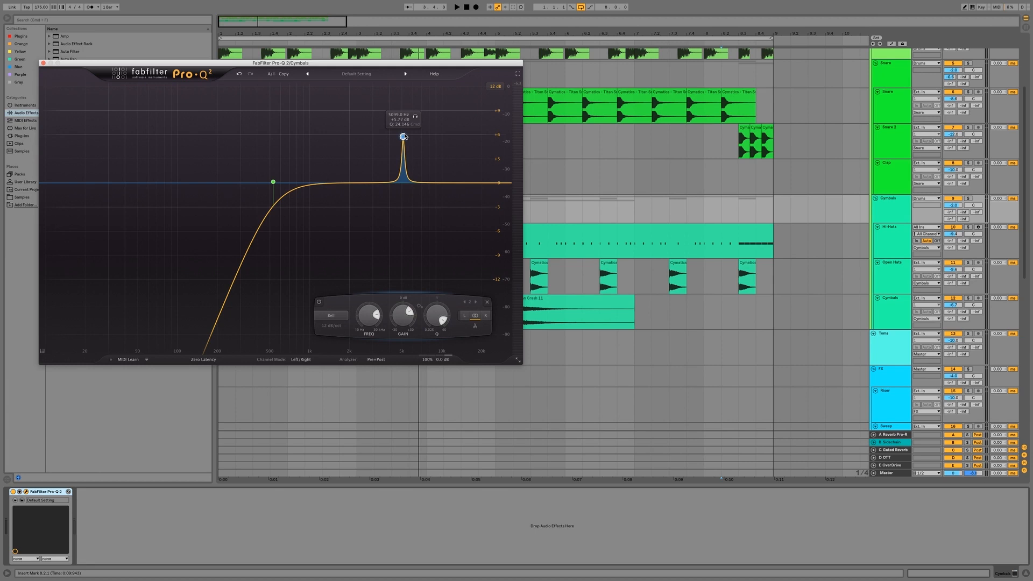
pyautogui.press('space')
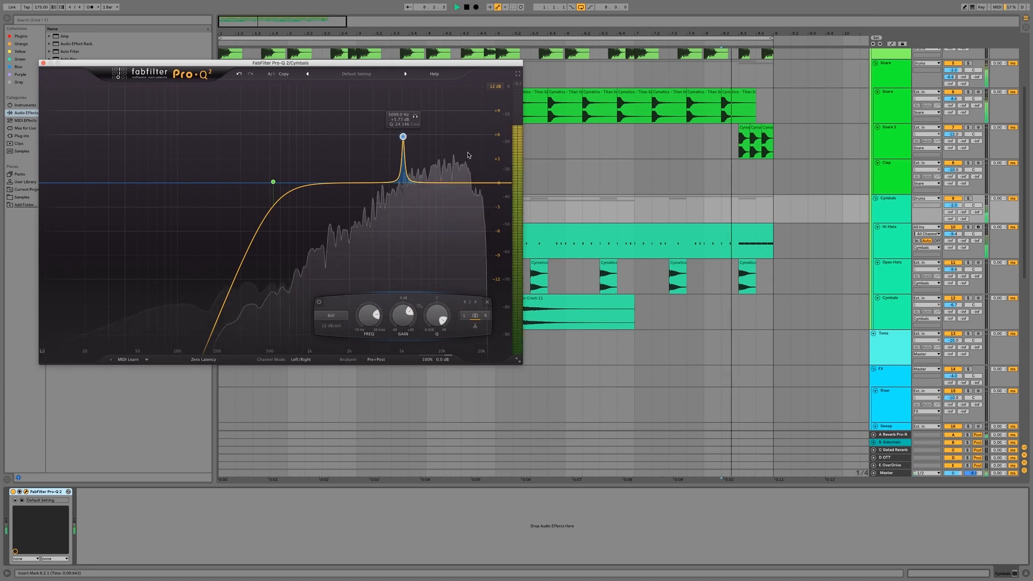
pyautogui.click(968, 199)
# Raise the bell band's gain to about 7.2 dB and widen it to a Q of about 12
pyautogui.moveTo(403, 136); pyautogui.dragTo(404, 126)
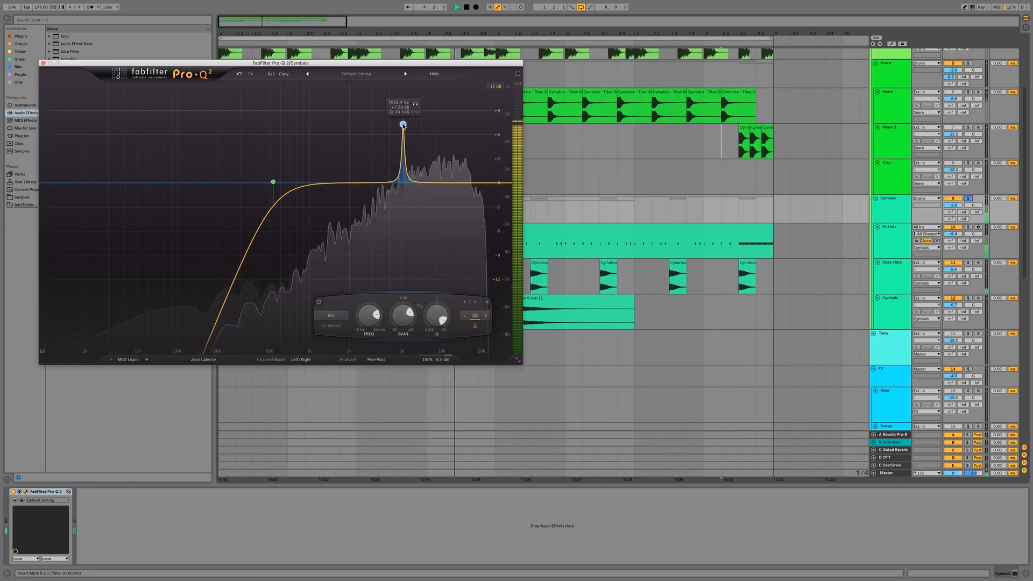
pyautogui.scroll(-3, 403, 125)
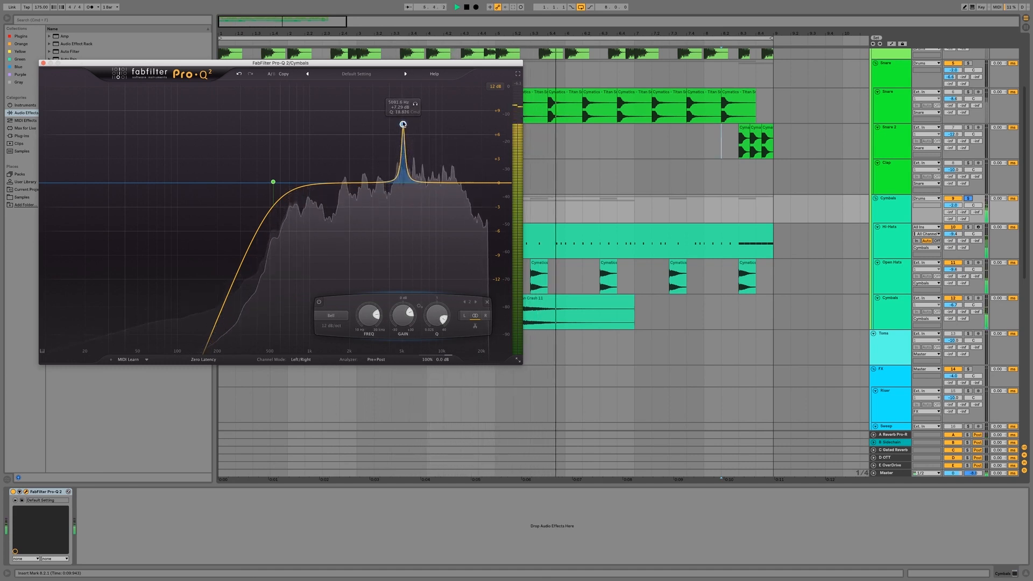
pyautogui.scroll(-2, 403, 125)
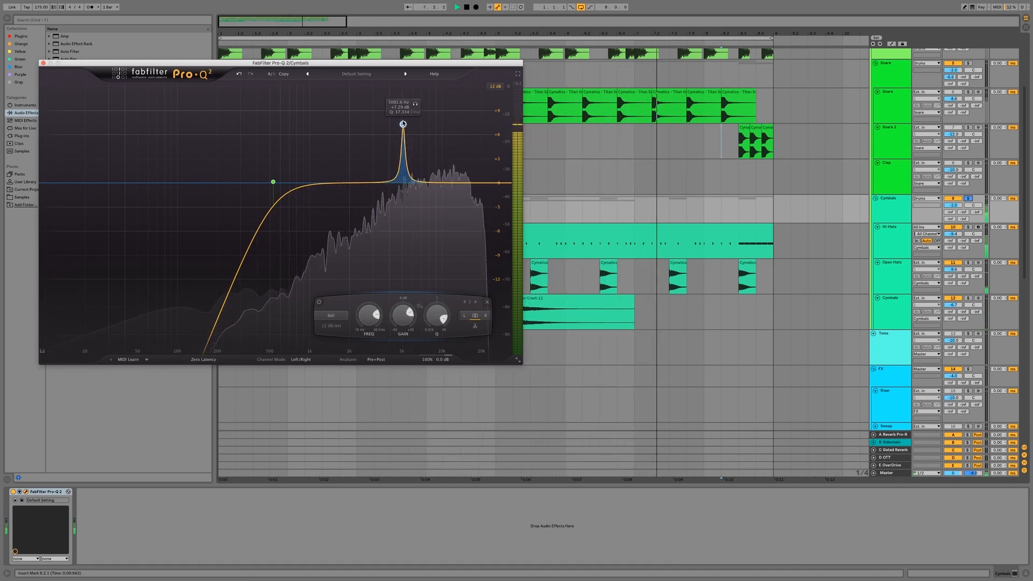
pyautogui.scroll(-2, 402, 124)
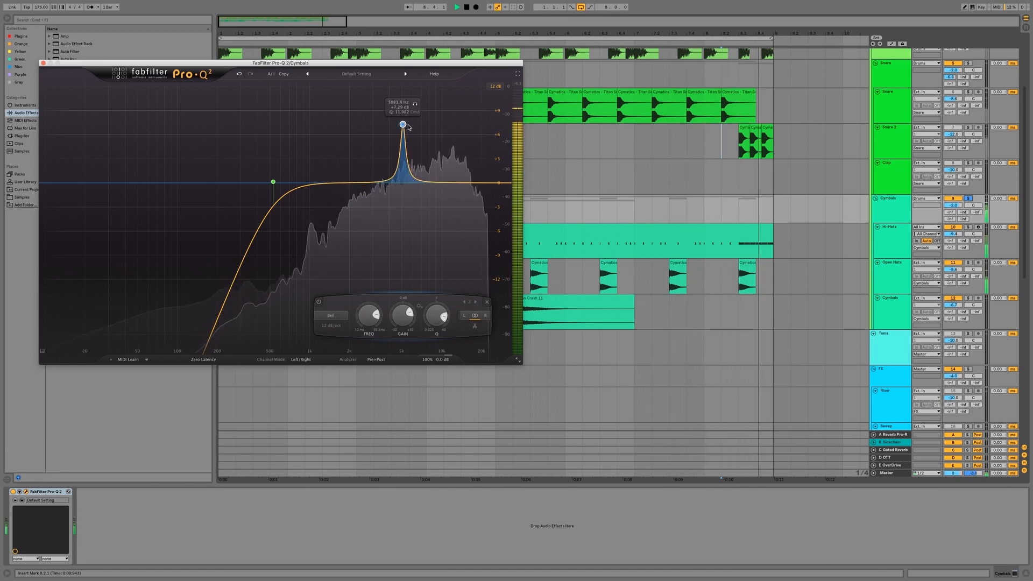
# Raise the bell band's gain to about 8.4 dB, shift the Low Cut band higher in frequency and restart playback
pyautogui.moveTo(404, 126); pyautogui.dragTo(404, 122)
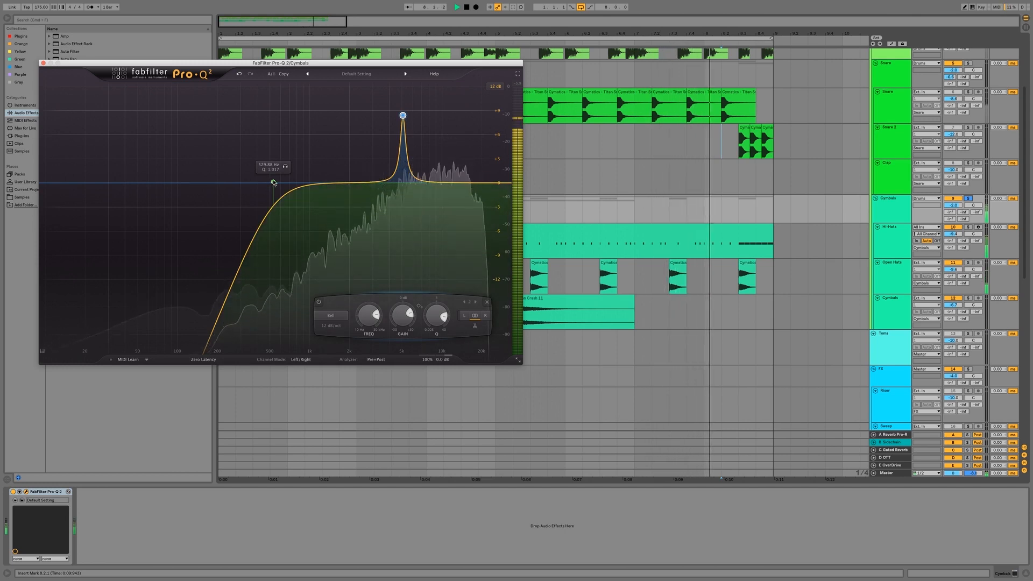
pyautogui.moveTo(274, 182); pyautogui.dragTo(288, 181)
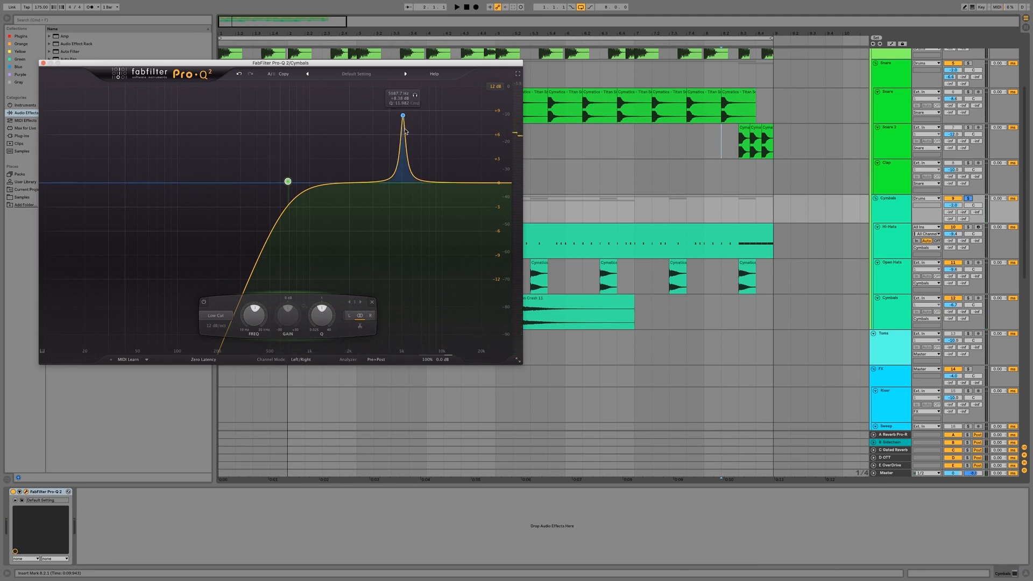
pyautogui.press('space')
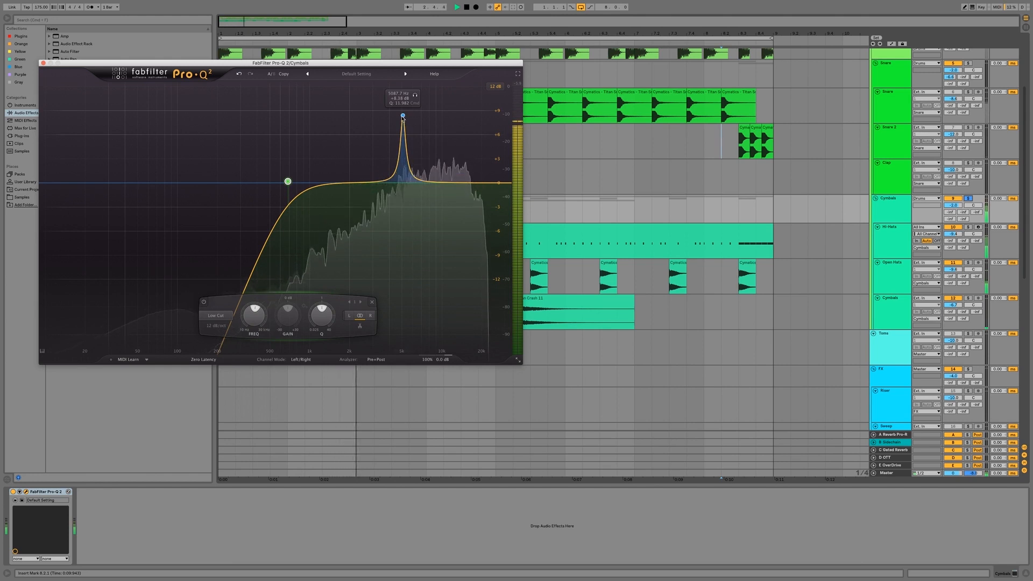
# Audition the bell band on its own, raise its gain to about 9.1 dB, then stop playback and close Pro-Q 2
pyautogui.moveTo(403, 116); pyautogui.dragTo(404, 112)
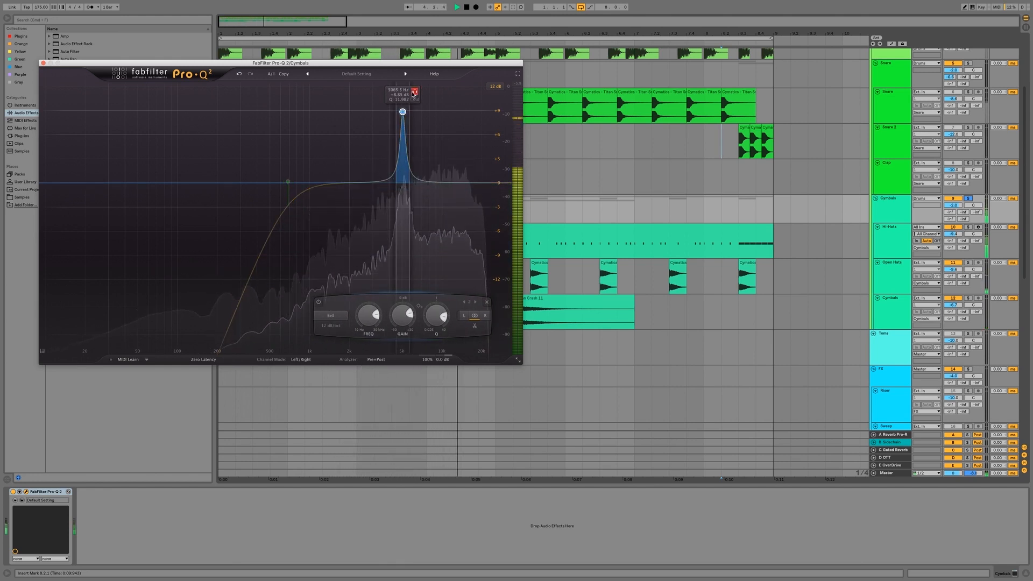
pyautogui.click(413, 94)
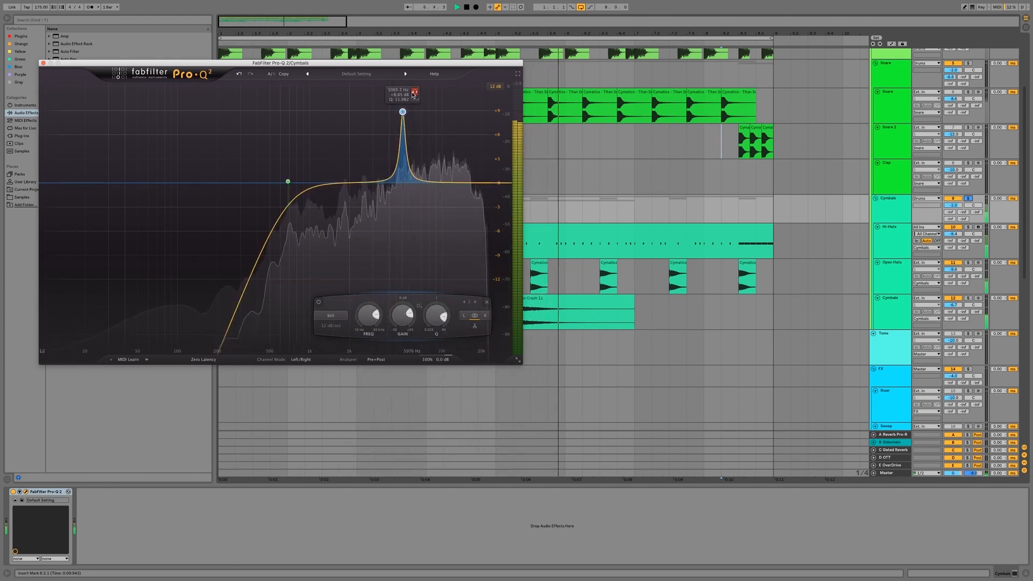
pyautogui.moveTo(403, 112); pyautogui.dragTo(402, 108)
pyautogui.press('space')
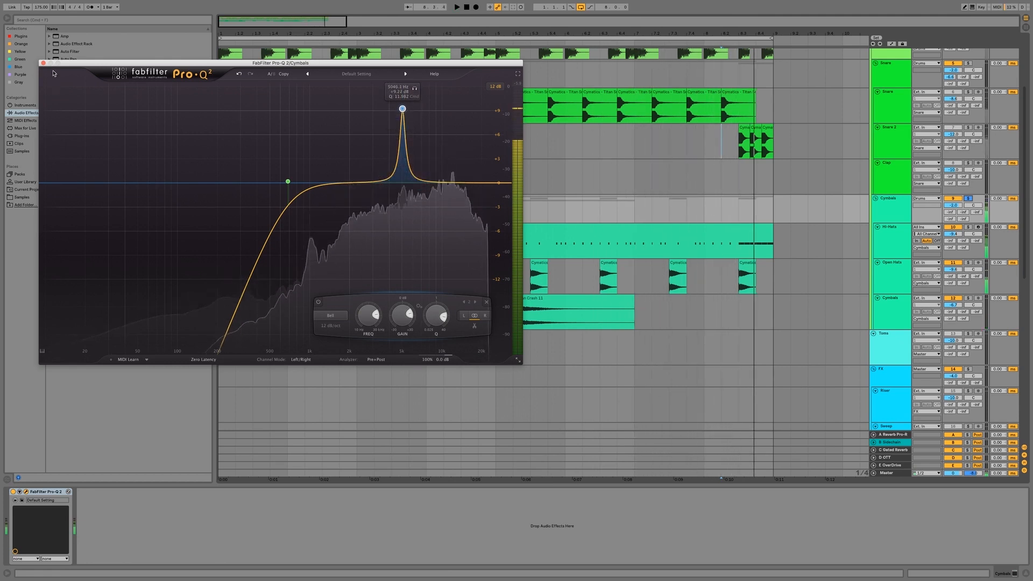
pyautogui.click(44, 63)
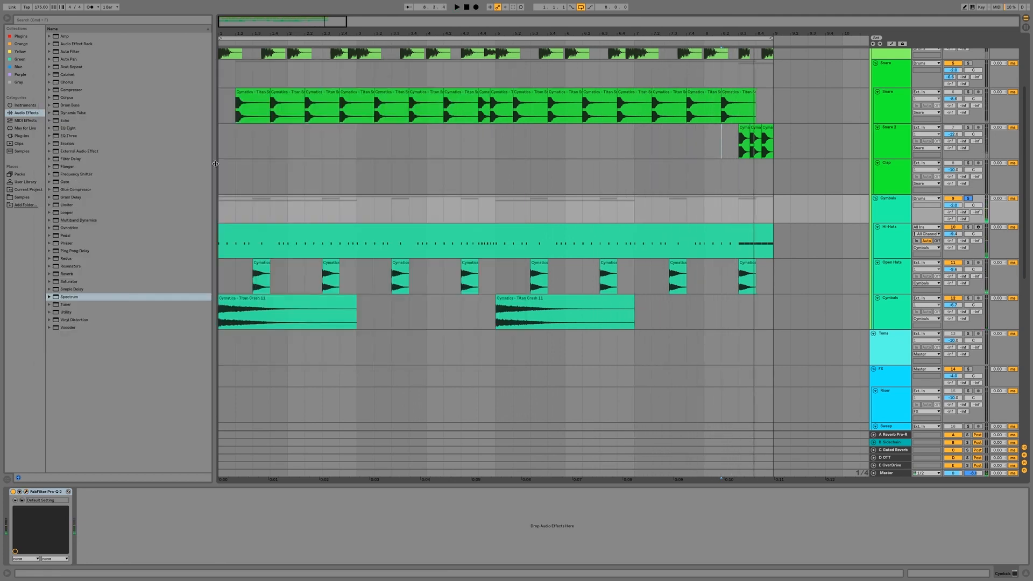
# Add FabFilter Pro-C 2 to the Cymbals group and lower its threshold to about -30.8 dB during playback
pyautogui.click(22, 136)
pyautogui.doubleClick(96, 144)
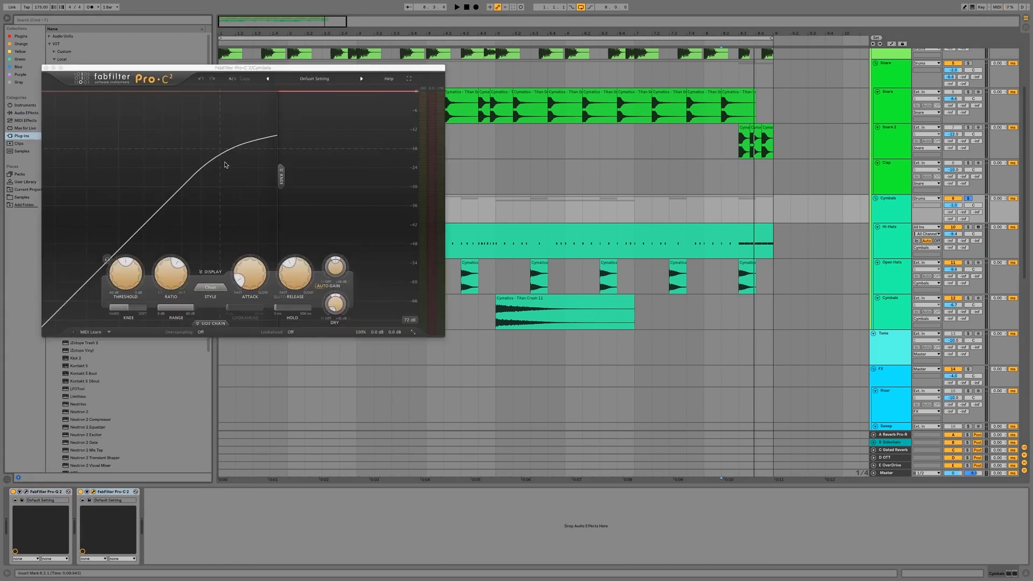
pyautogui.moveTo(136, 270)
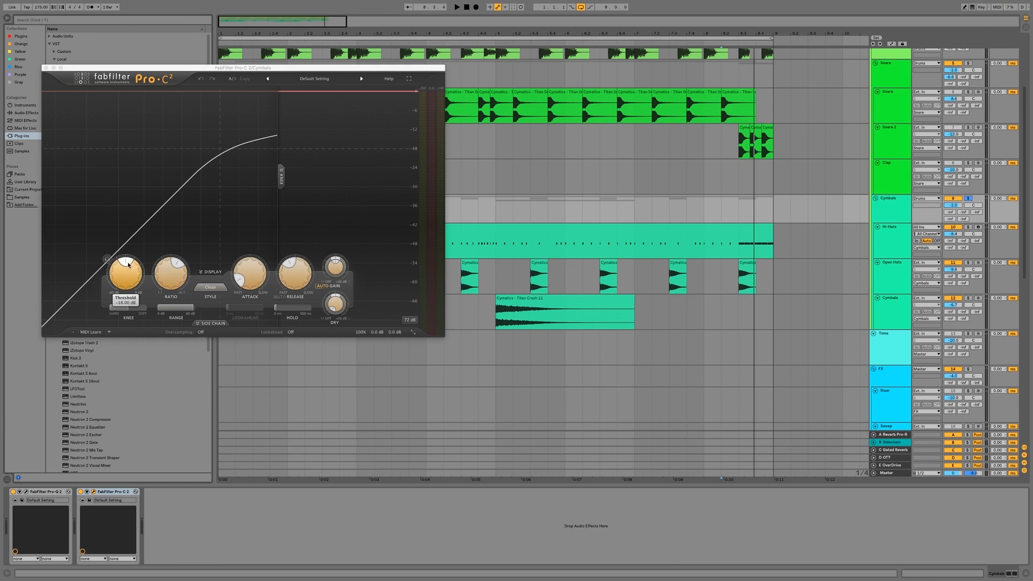
pyautogui.press('space')
pyautogui.moveTo(128, 265); pyautogui.dragTo(115, 268)
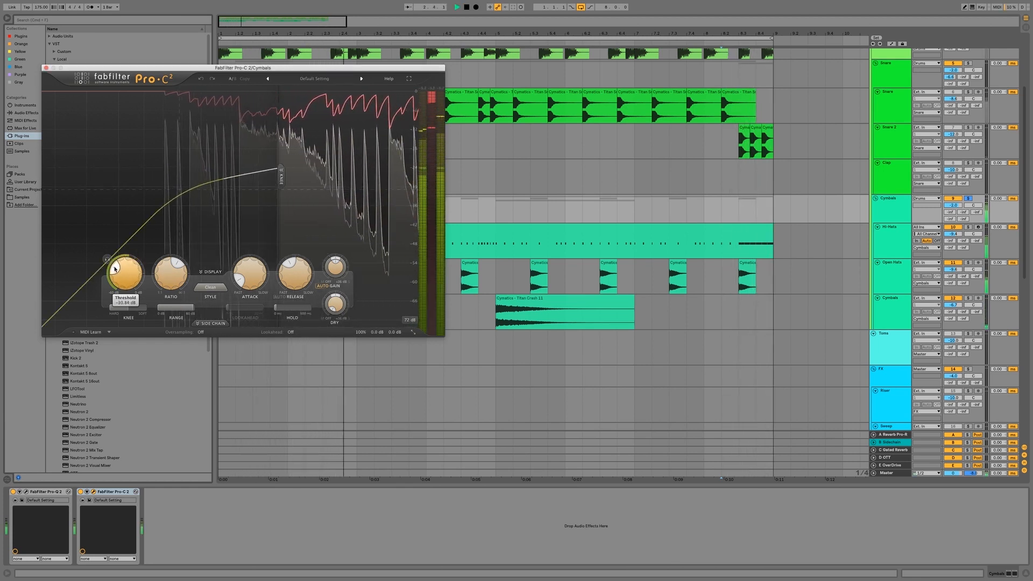
# Shorten Pro-C 2's release and raise its wet gain to about 3.4 dB
pyautogui.moveTo(292, 269)
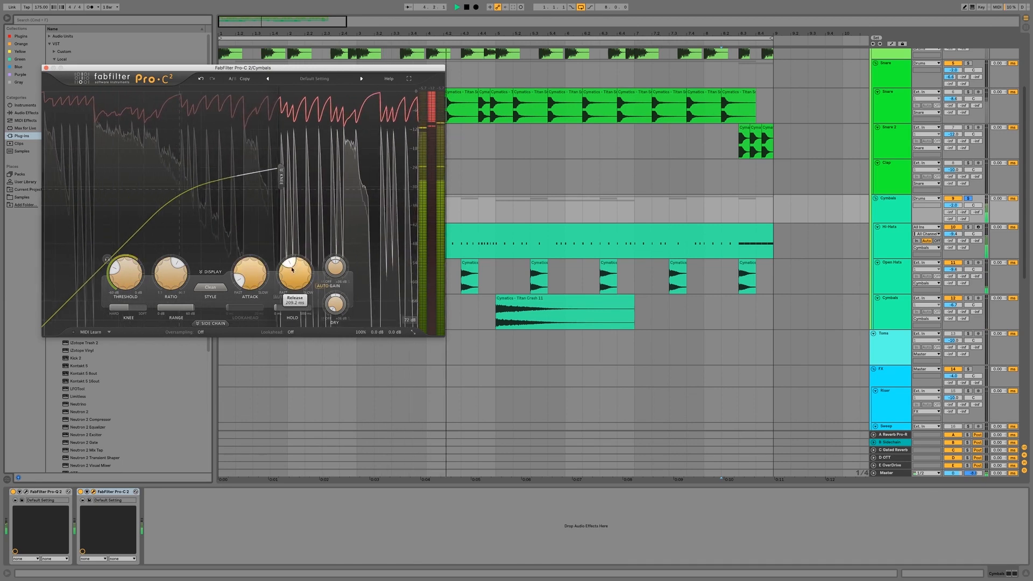
pyautogui.moveTo(292, 269); pyautogui.dragTo(283, 279)
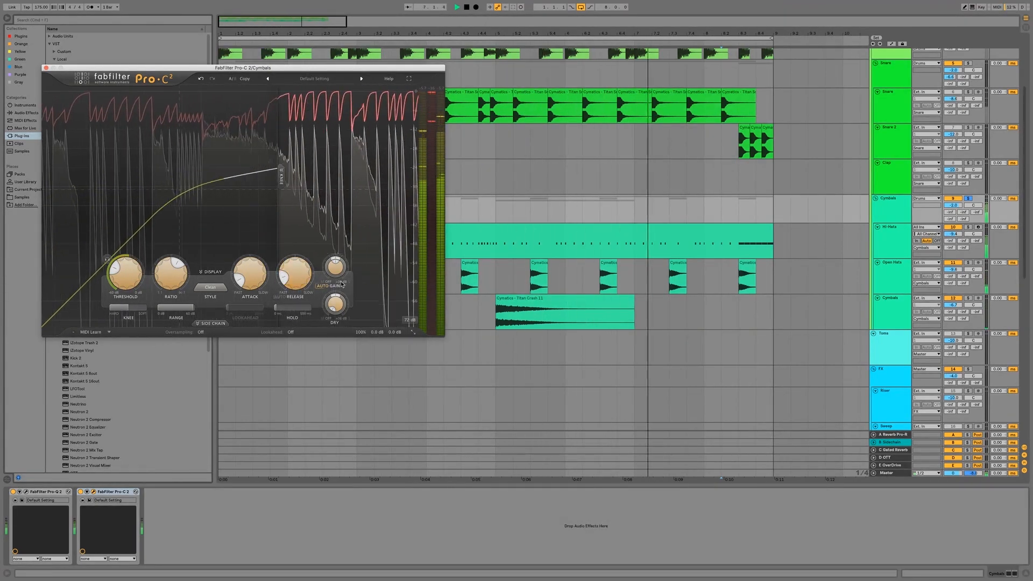
pyautogui.moveTo(334, 264)
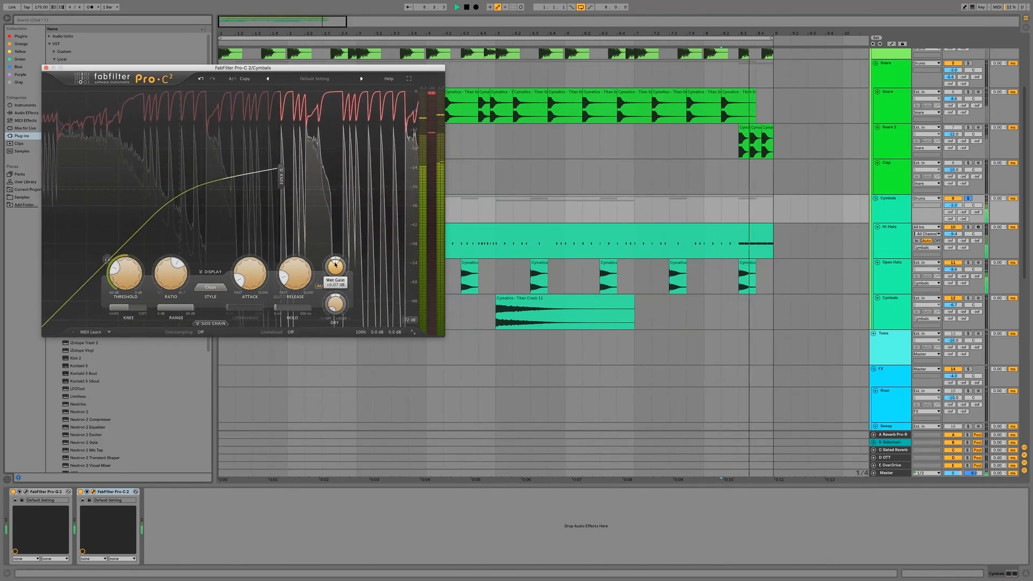
pyautogui.moveTo(334, 264); pyautogui.dragTo(337, 265)
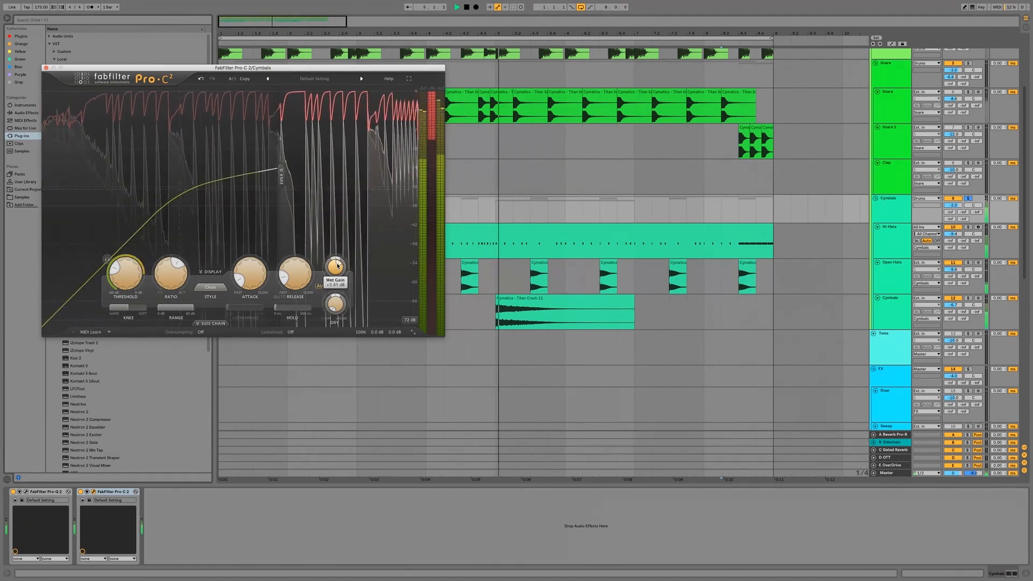
# Set Pro-C 2's ratio to about 4.3:1, unsolo the Cymbals group and close the compressor window
pyautogui.moveTo(179, 263); pyautogui.dragTo(182, 264)
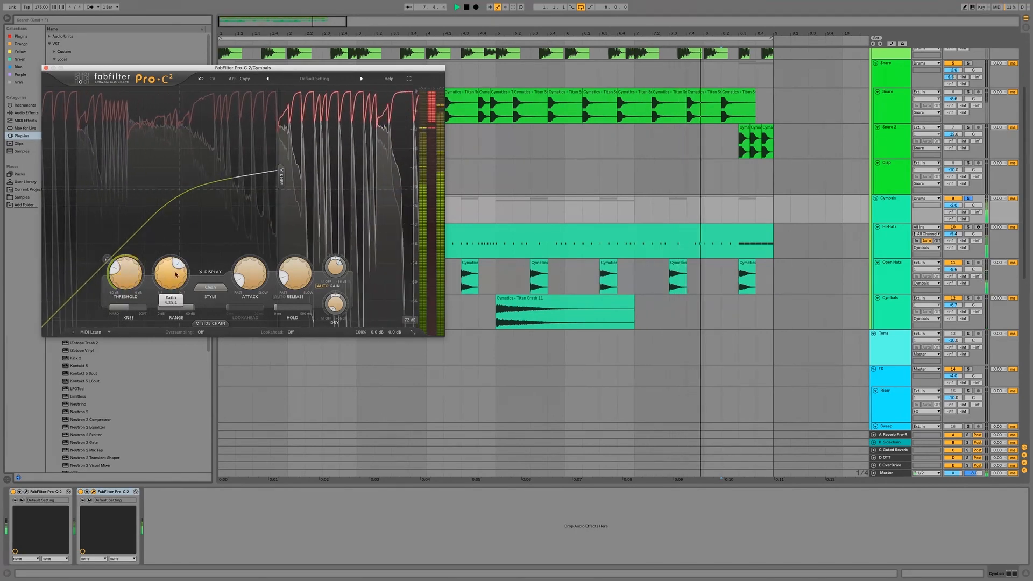
pyautogui.click(968, 198)
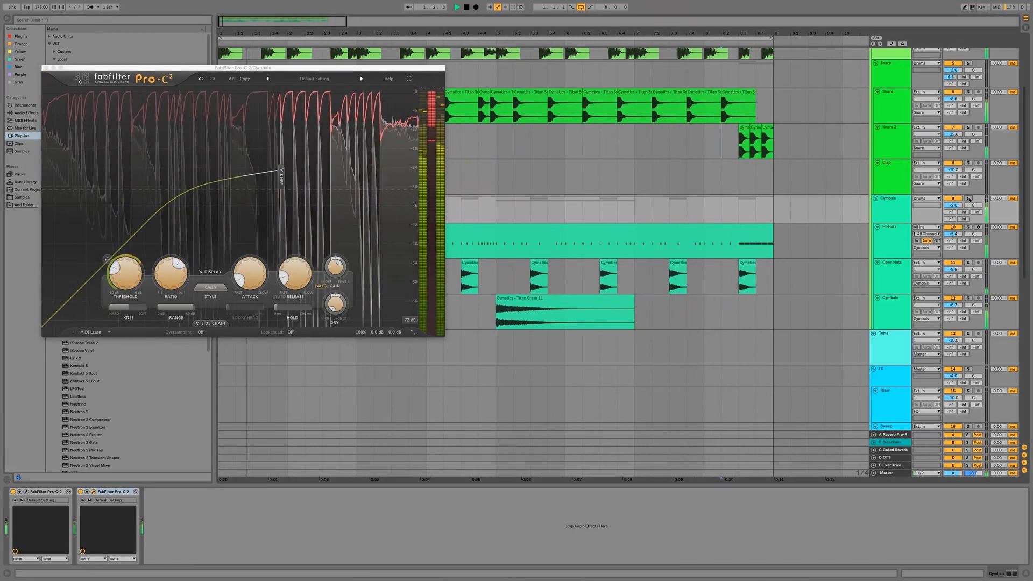
pyautogui.click(46, 68)
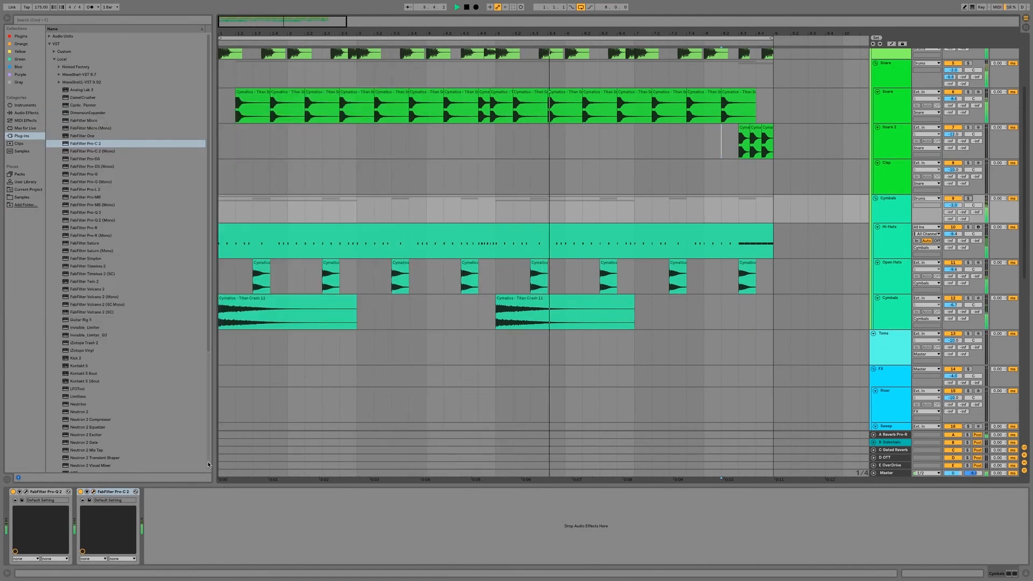
# Reopen the Cymbals group's Pro-C 2 and check its wet gain and attack settings while the full mix plays
pyautogui.click(93, 492)
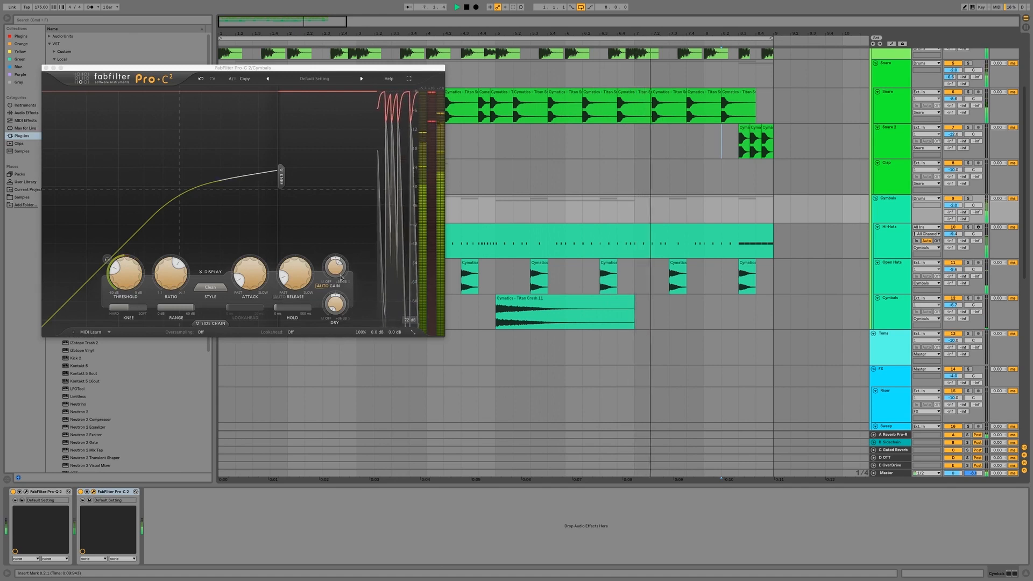
pyautogui.scroll(-3, 339, 266)
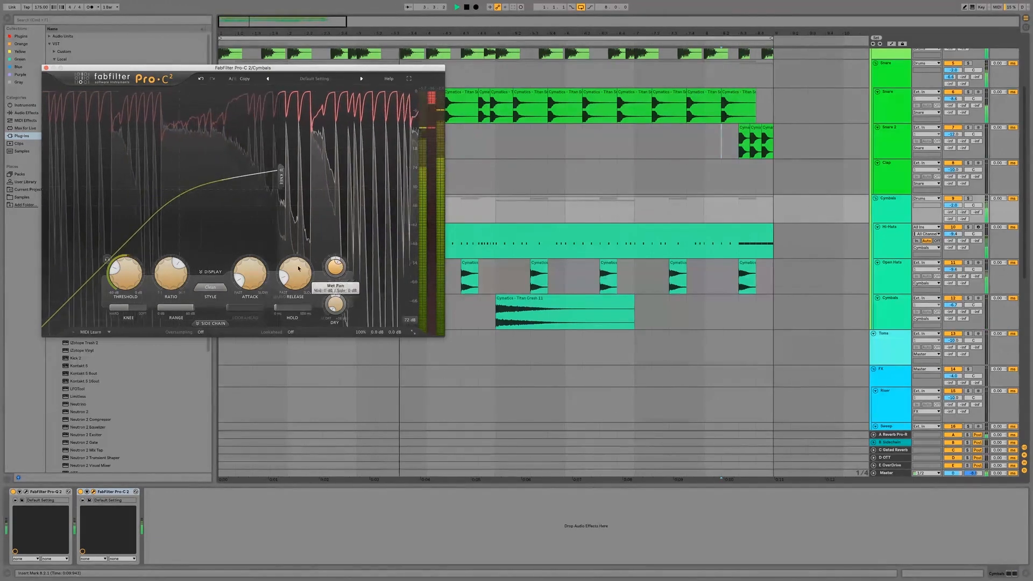
pyautogui.moveTo(244, 277)
pyautogui.scroll(3, 244, 278)
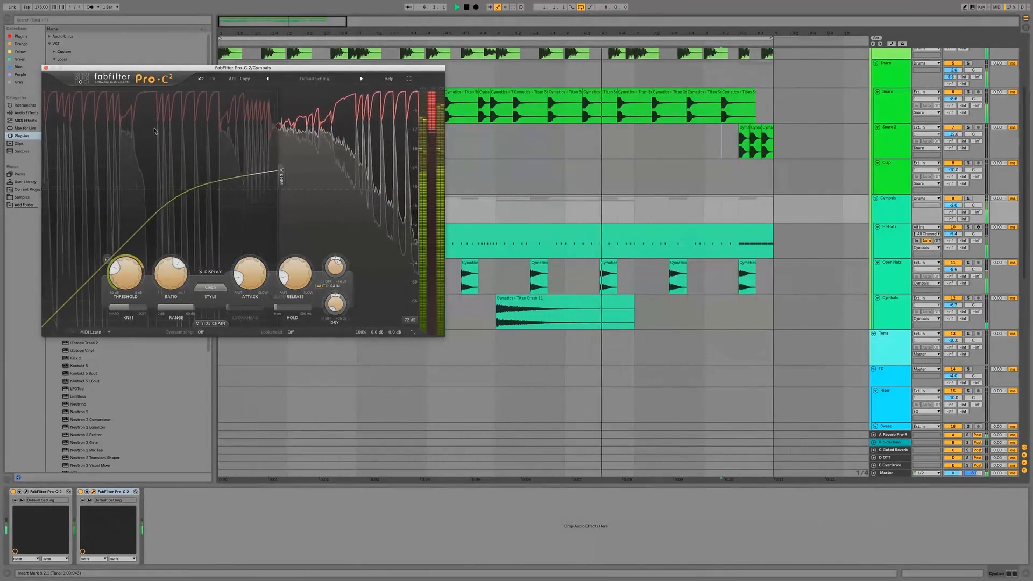
# Close the Pro-C 2 window and lower the Kick track's volume to -7.0 dB while the mix plays
pyautogui.click(46, 68)
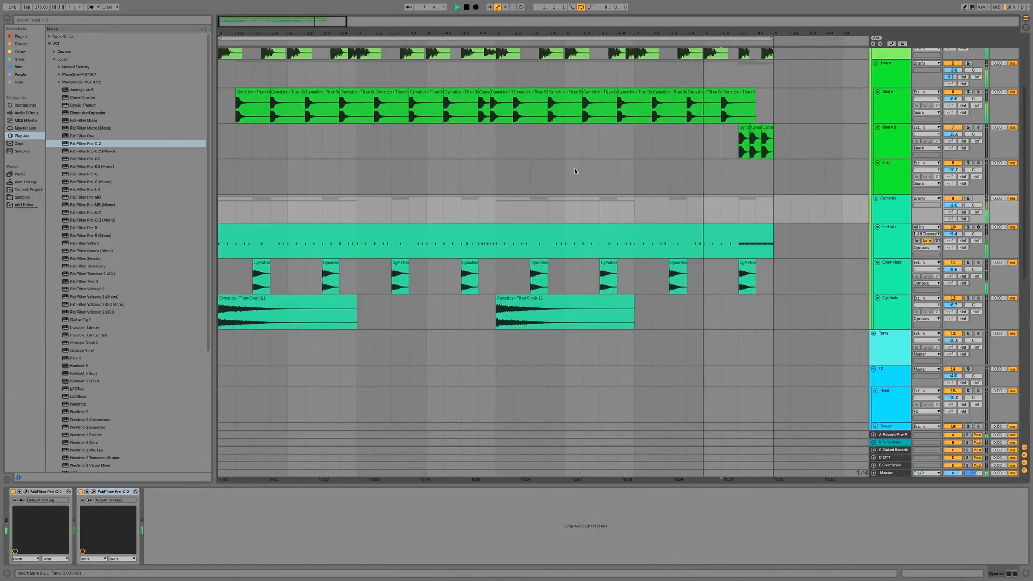
pyautogui.scroll(5, 573, 168)
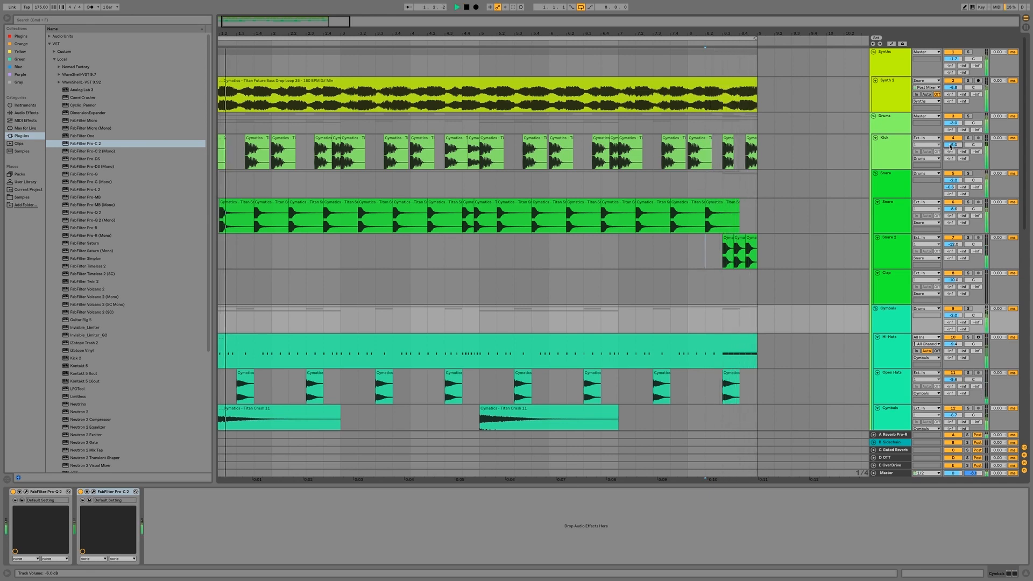
pyautogui.moveTo(950, 147); pyautogui.dragTo(950, 151)
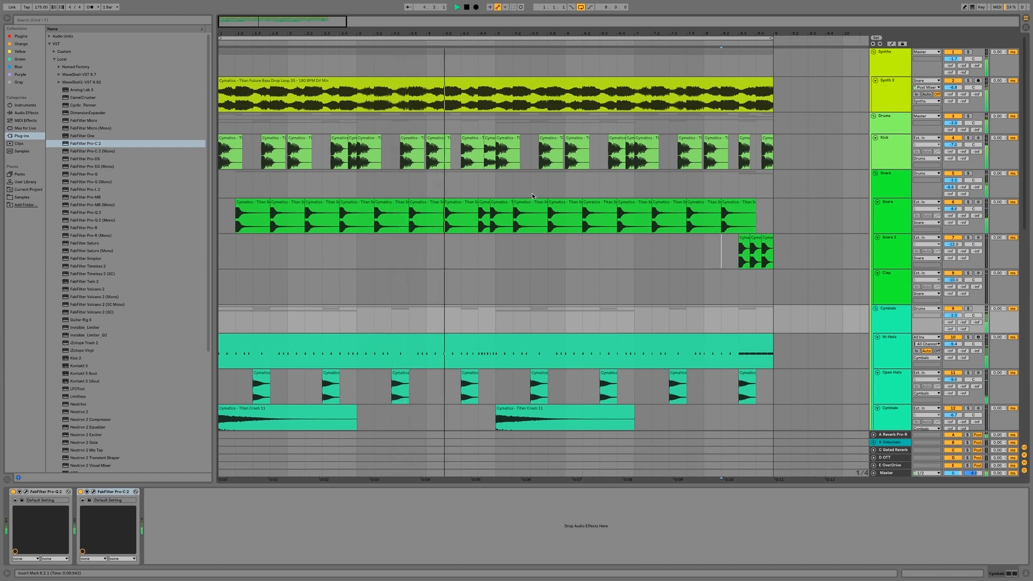
# Group the Cymbals group's FabFilter Pro-Q 2 and Pro-C 2 into a single Audio Effect Rack
pyautogui.scroll(-1, 531, 192)
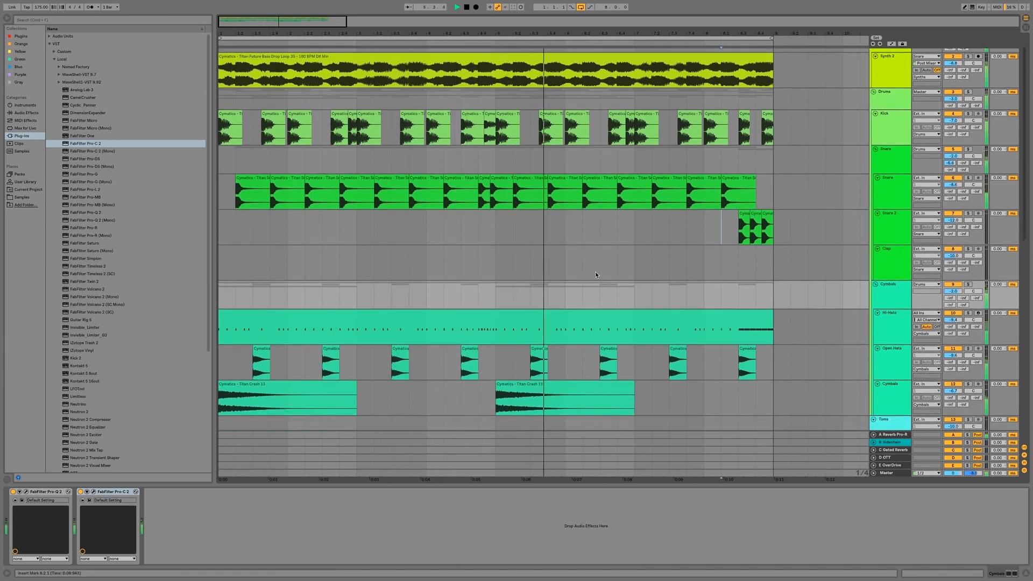
pyautogui.scroll(-1, 595, 275)
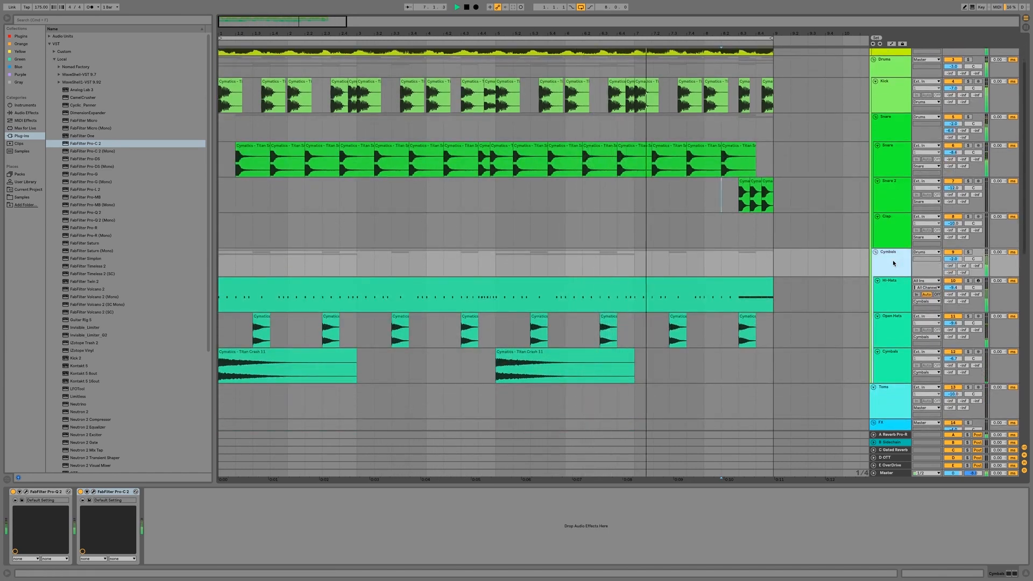
pyautogui.click(46, 494)
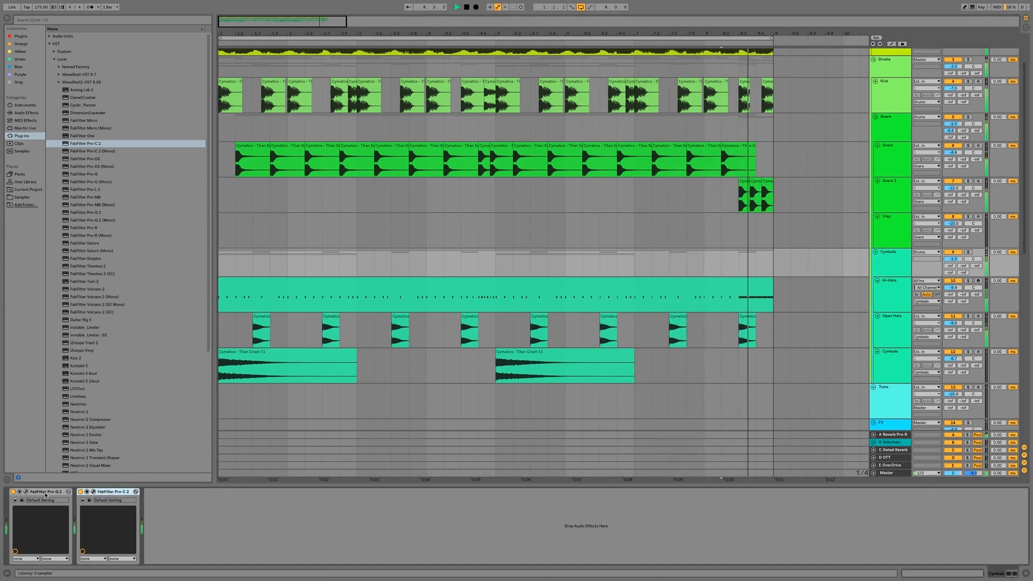
pyautogui.keyDown('shift'); pyautogui.click(45, 494); pyautogui.keyUp('shift')
pyautogui.press('super+g')
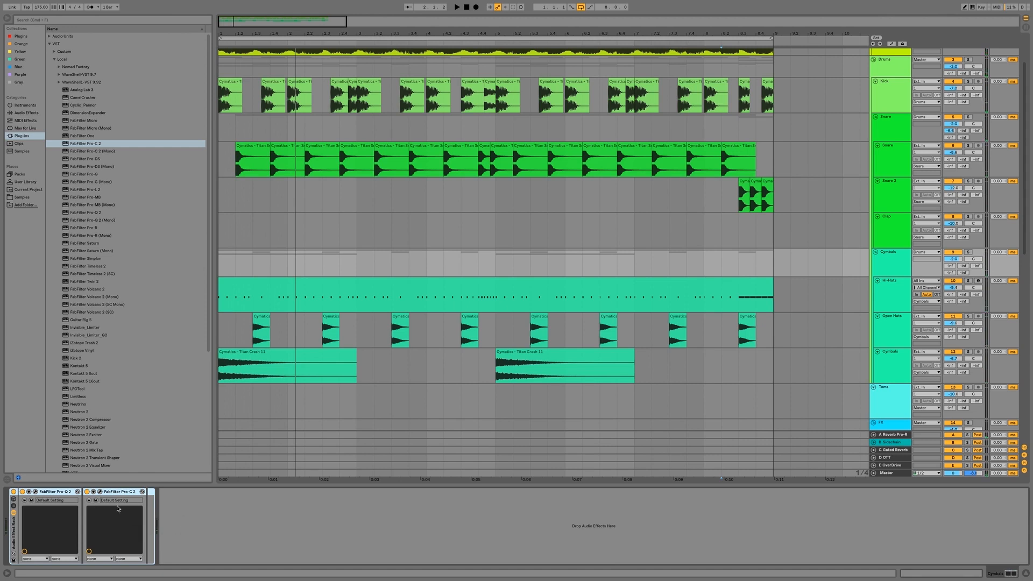
# Compare the full mix with the Cymbals effect rack bypassed and enabled, leave the rack enabled and stop playback
pyautogui.press('space')
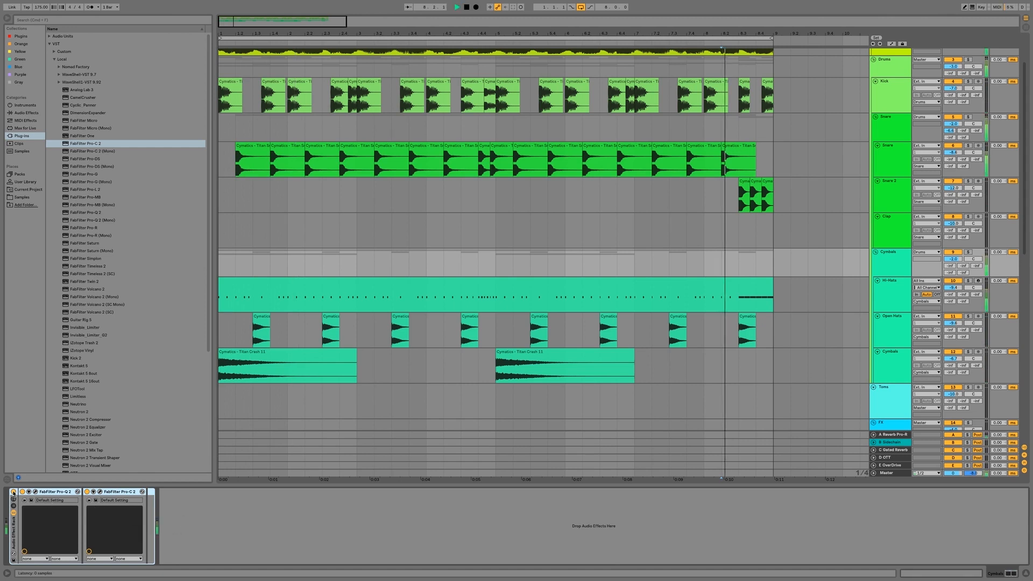
pyautogui.click(13, 492)
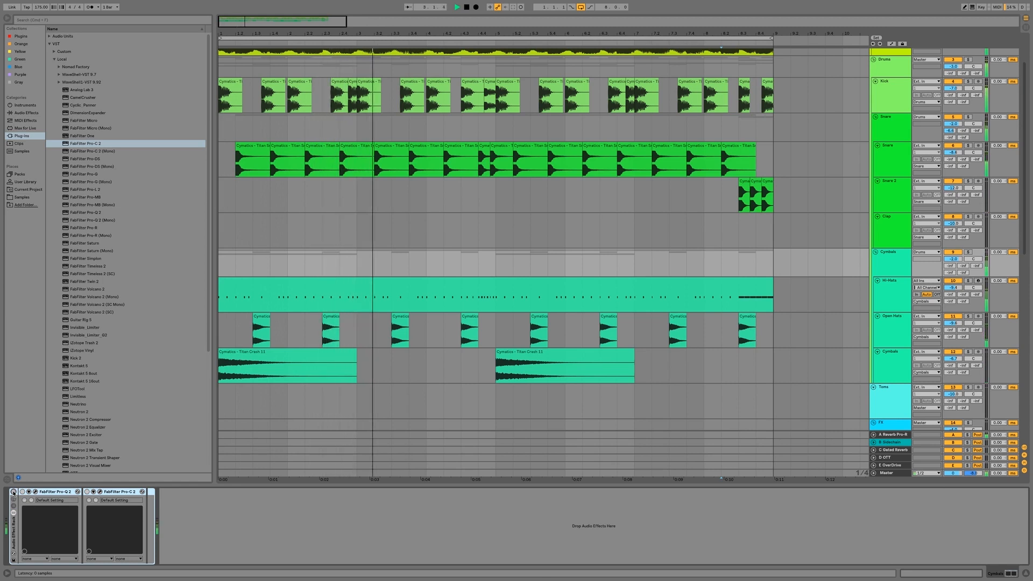
pyautogui.click(14, 492)
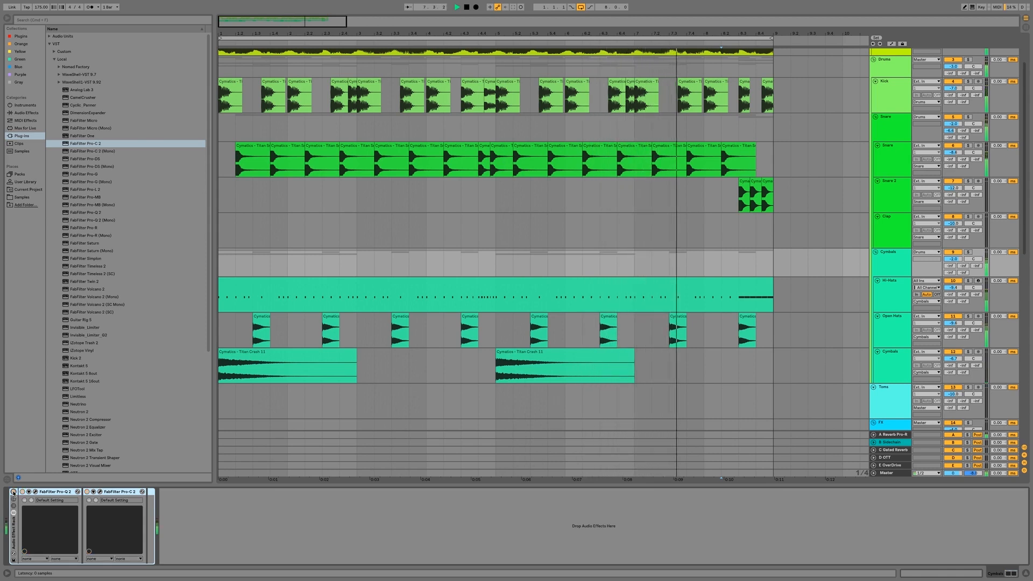
pyautogui.click(13, 492)
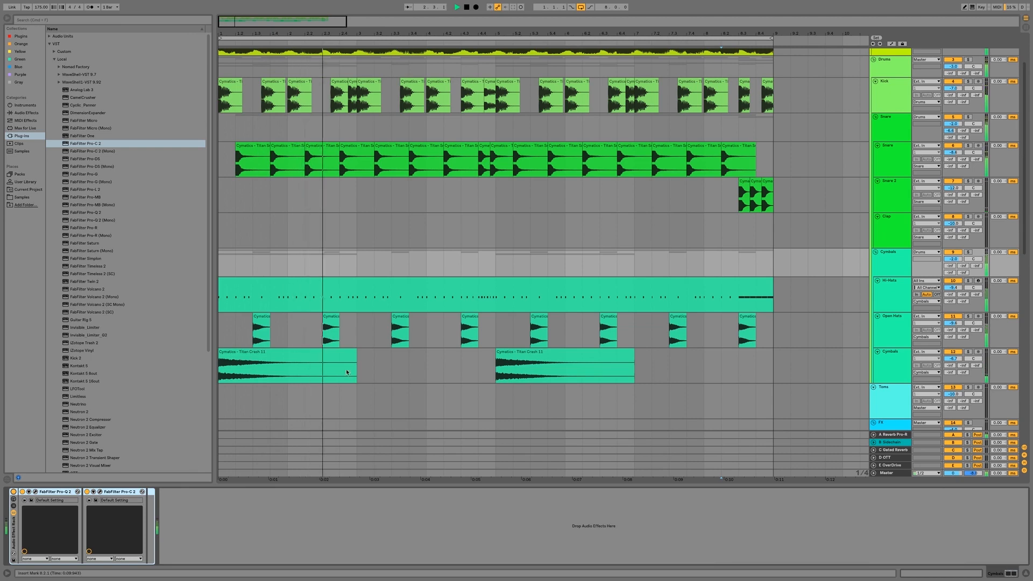
pyautogui.scroll(-1, 381, 301)
pyautogui.scroll(2, 381, 301)
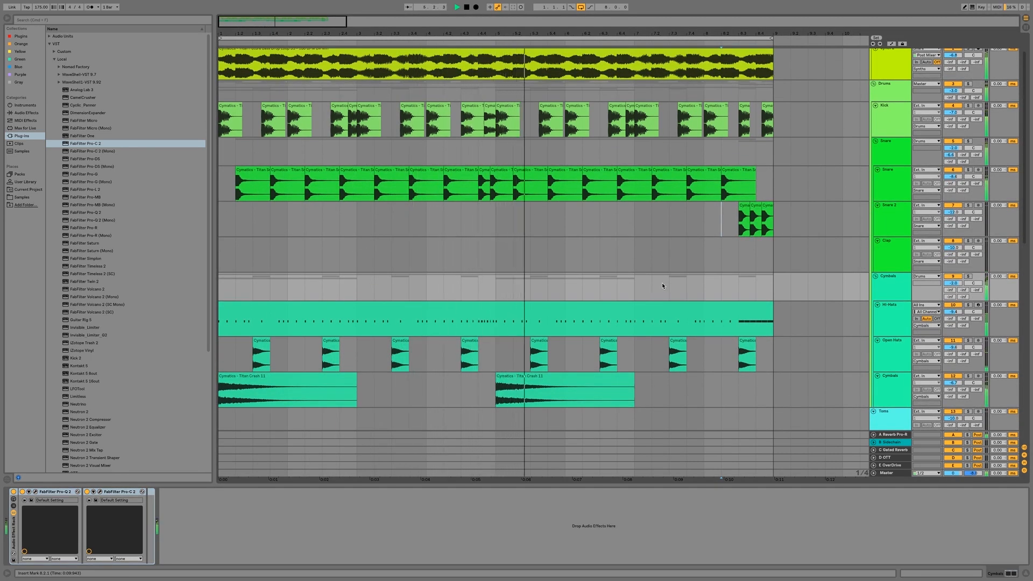
pyautogui.press('space')
pyautogui.scroll(2, 588, 260)
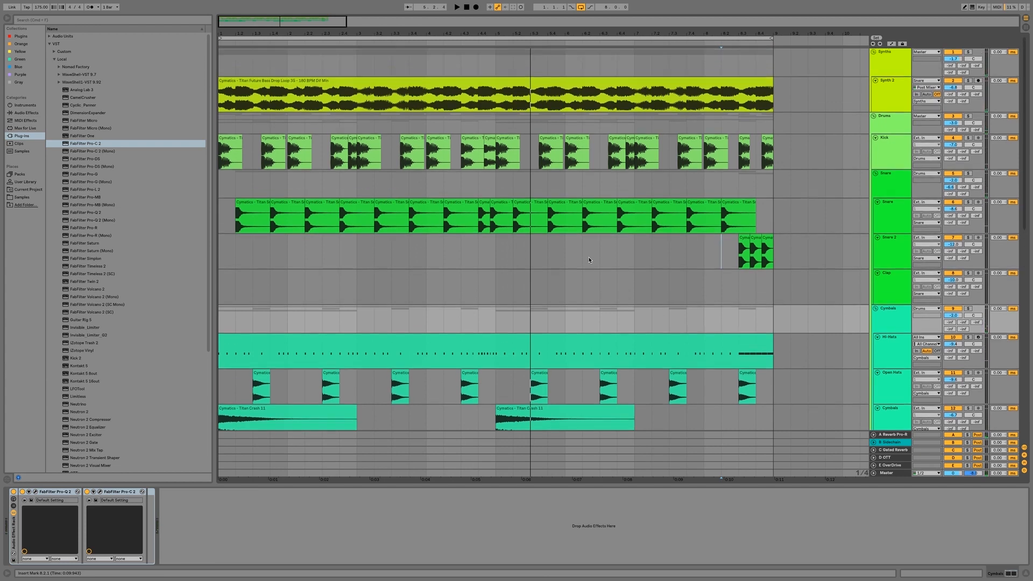